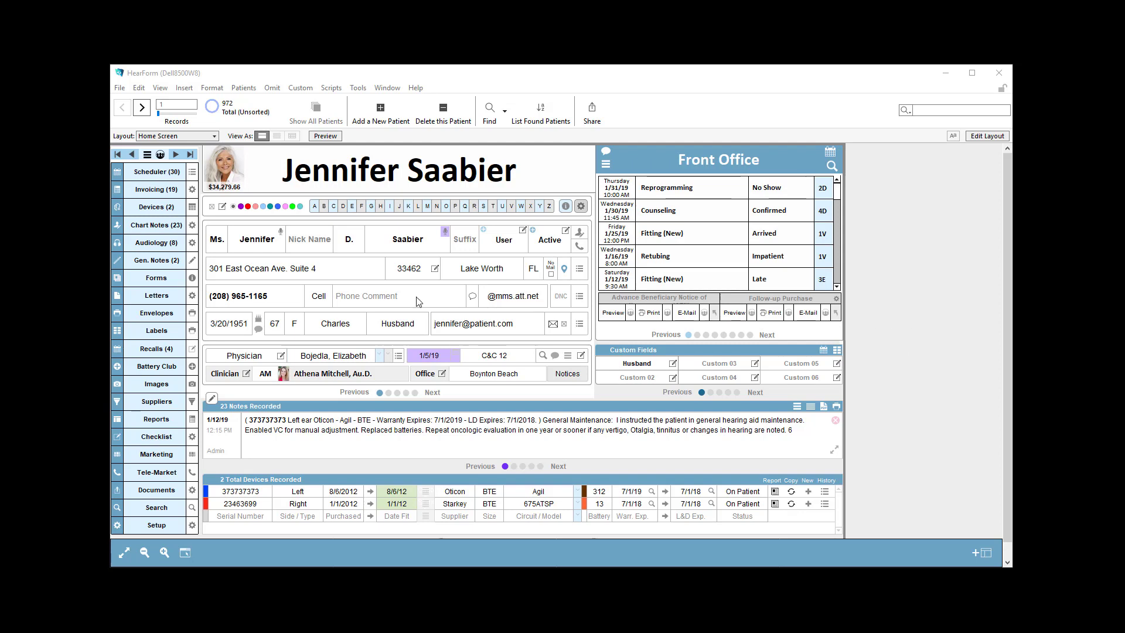
# - Go to the Marketing forms and open the setup for their button titles
pyautogui.click(168, 287)
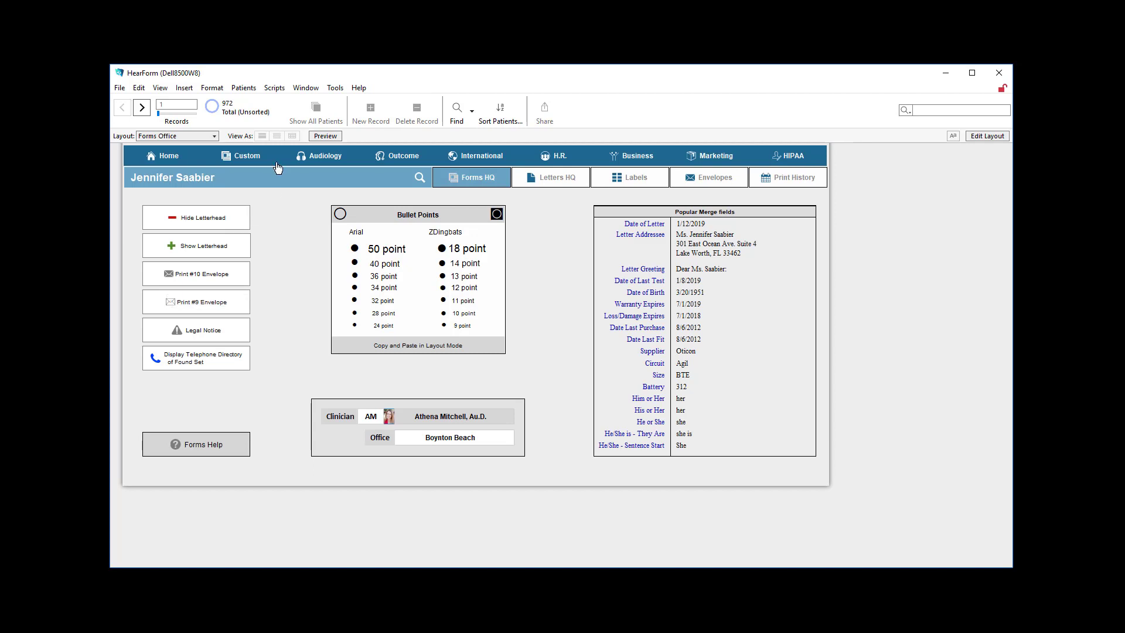
pyautogui.click(717, 158)
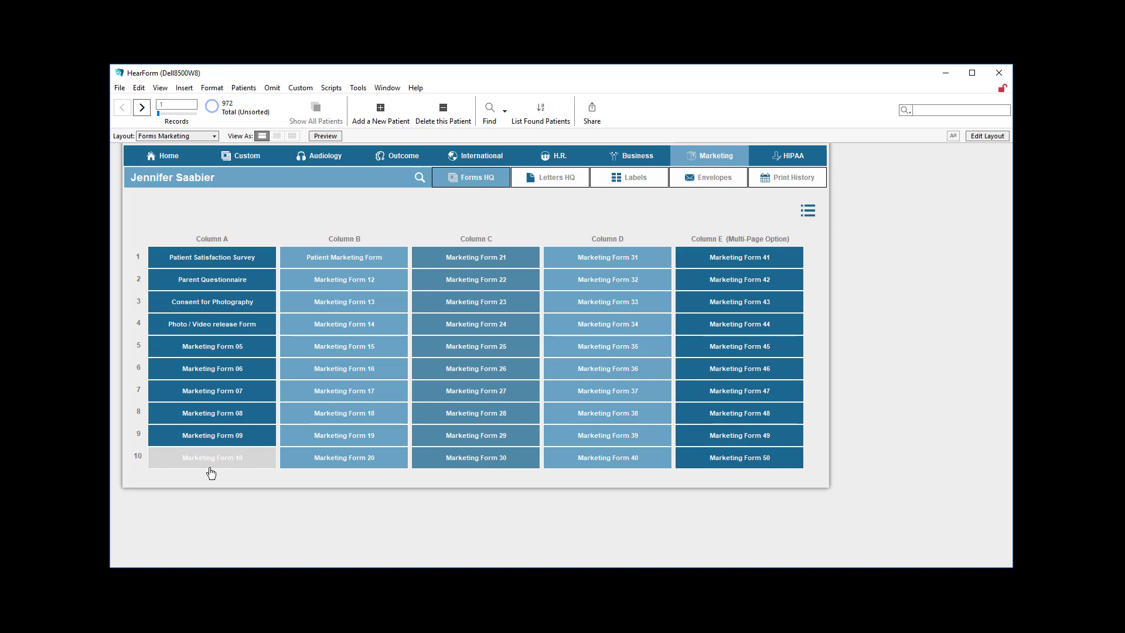
pyautogui.click(815, 214)
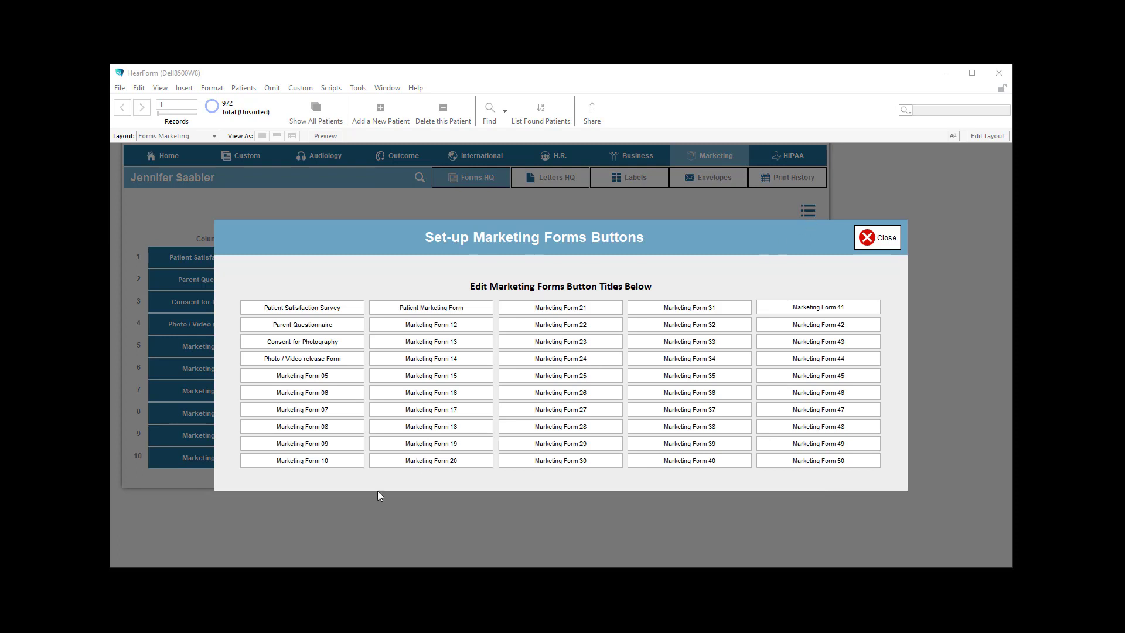
# - Retitle the Marketing Form 10 button as Hearing Survey and close the button setup
pyautogui.click(338, 465)
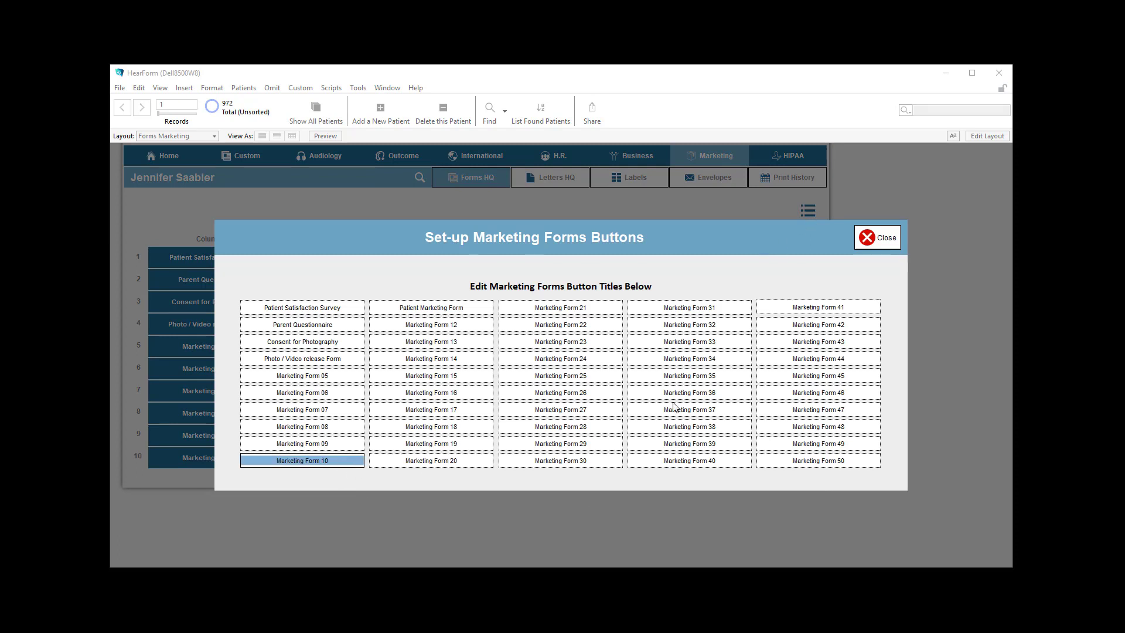
pyautogui.click(387, 240)
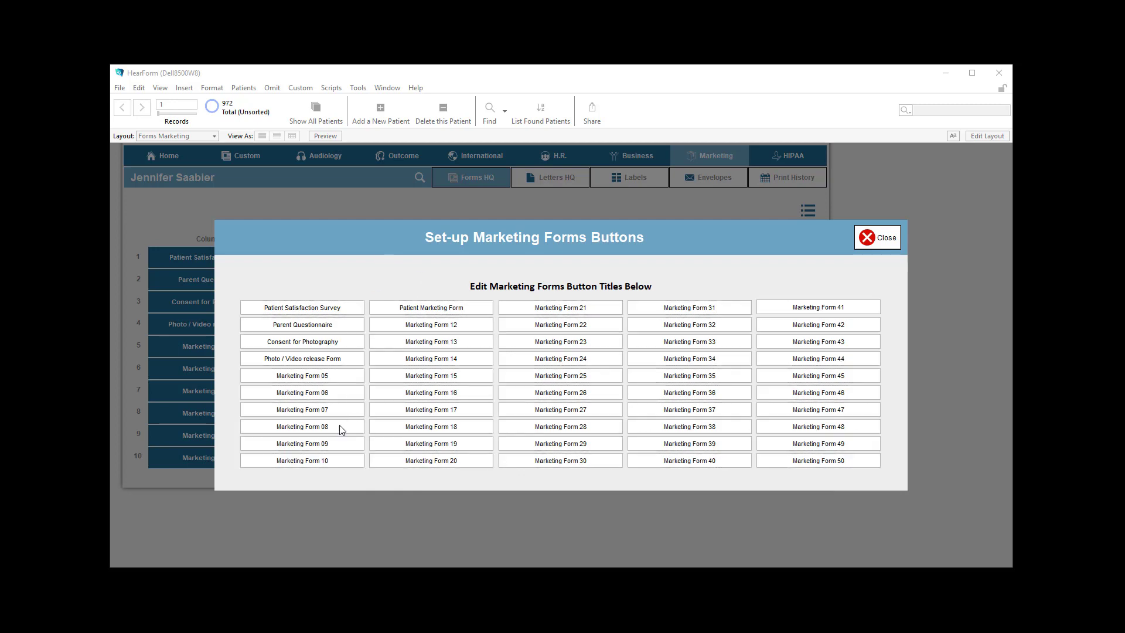
pyautogui.click(328, 463)
pyautogui.write('Hearing Survey')
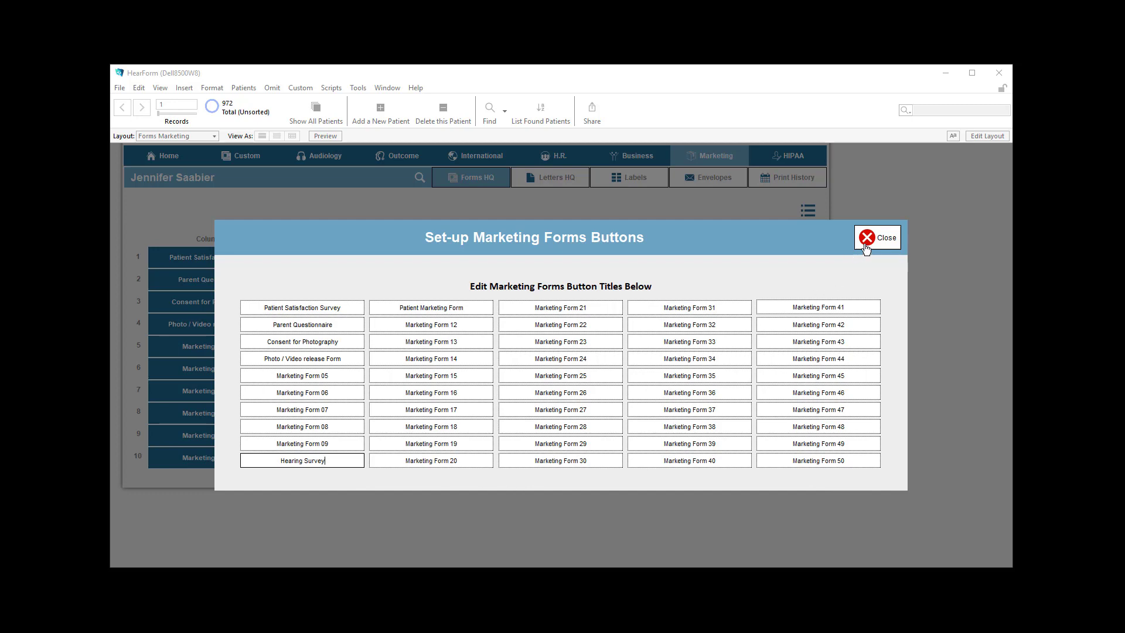
pyautogui.click(865, 237)
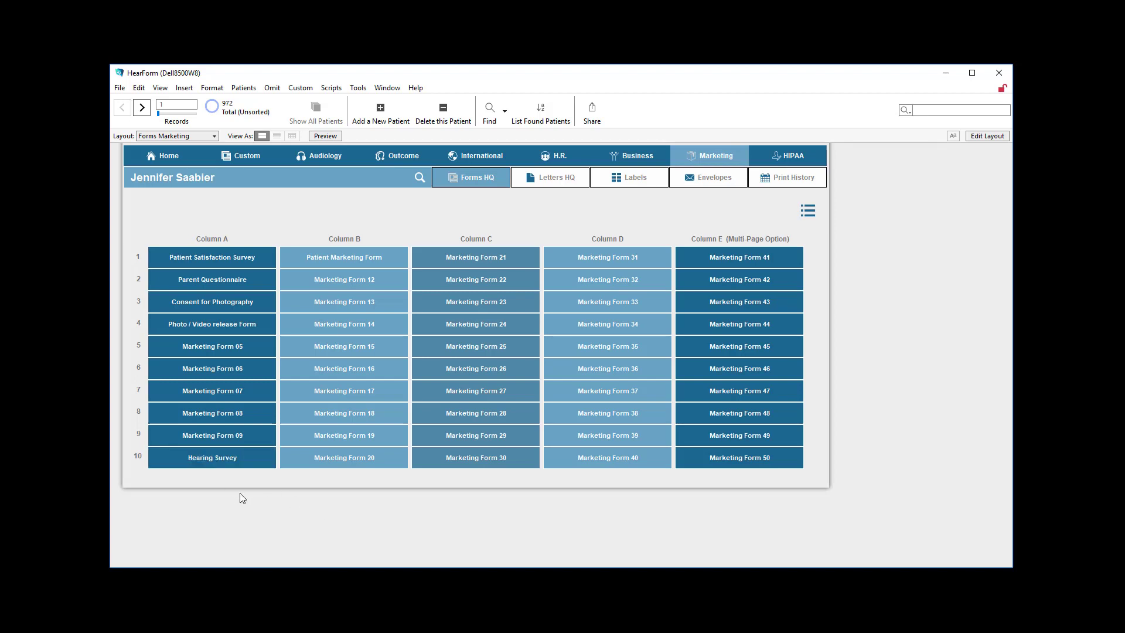
# - Open the Hearing Survey marketing form and switch it to layout editing
pyautogui.click(222, 463)
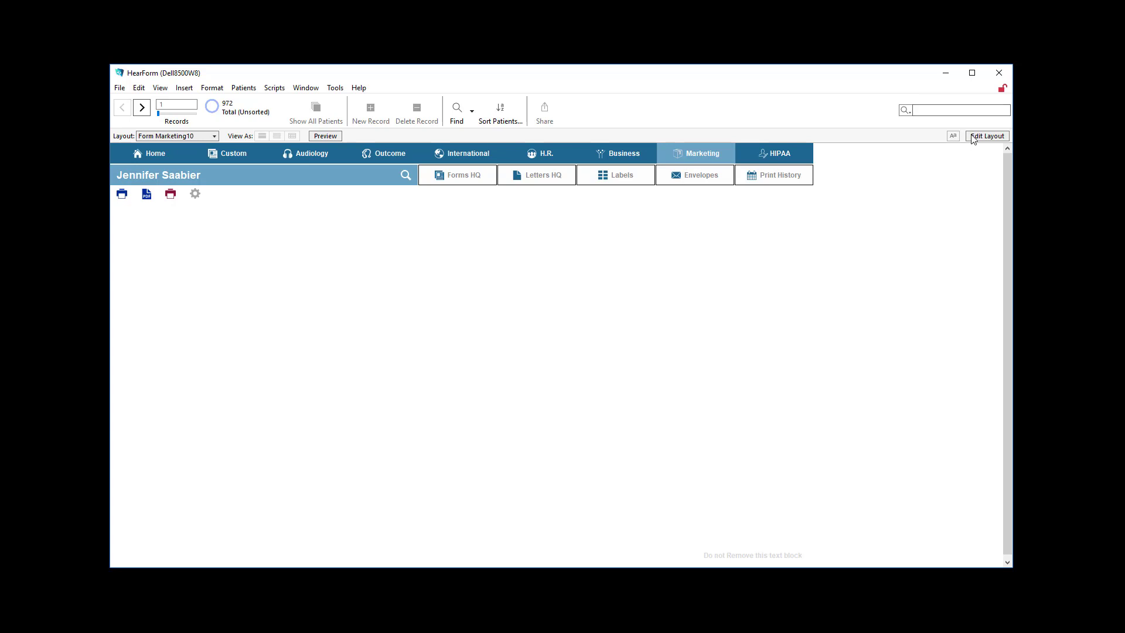
pyautogui.click(986, 136)
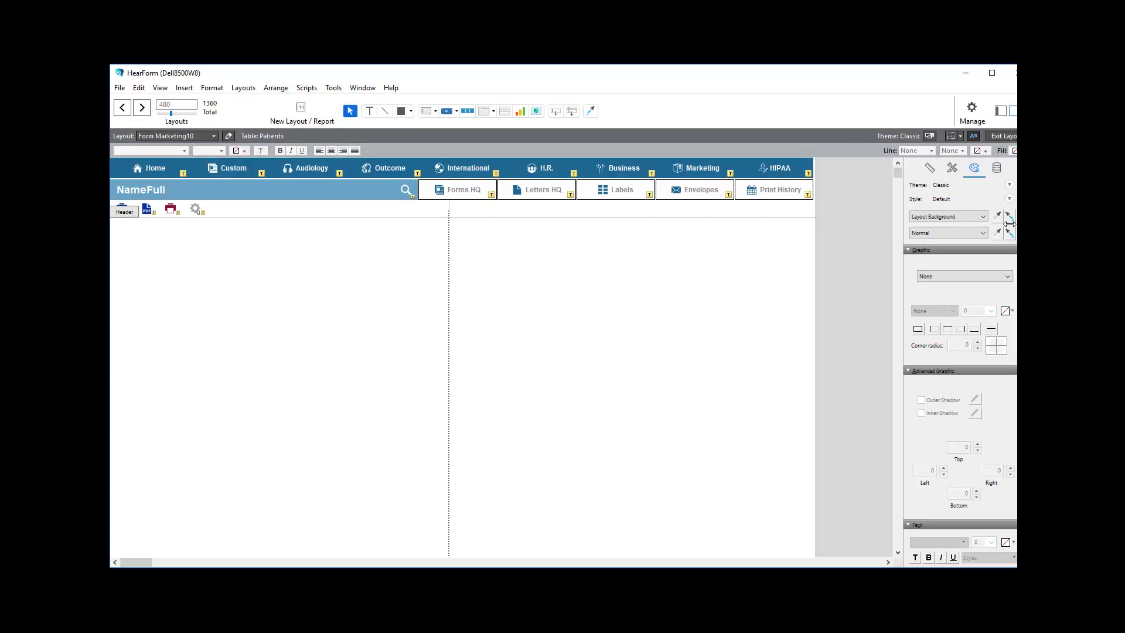
pyautogui.moveTo(1012, 224); pyautogui.dragTo(1014, 225)
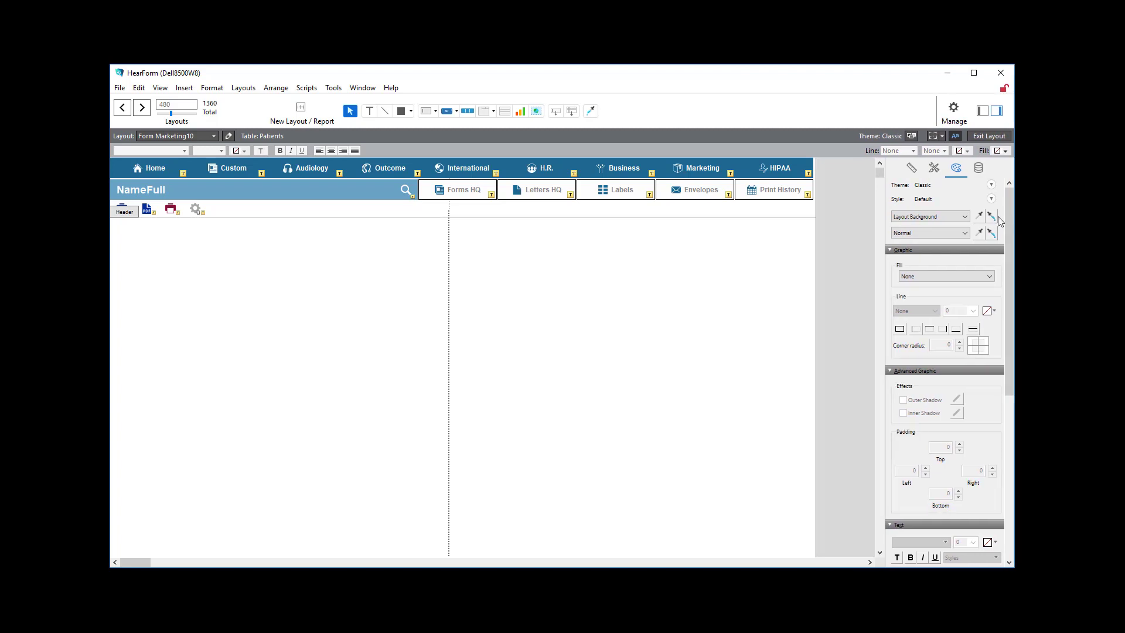
# - Rename the form's layout as Hearing Survey and include it in layout menus
pyautogui.click(229, 136)
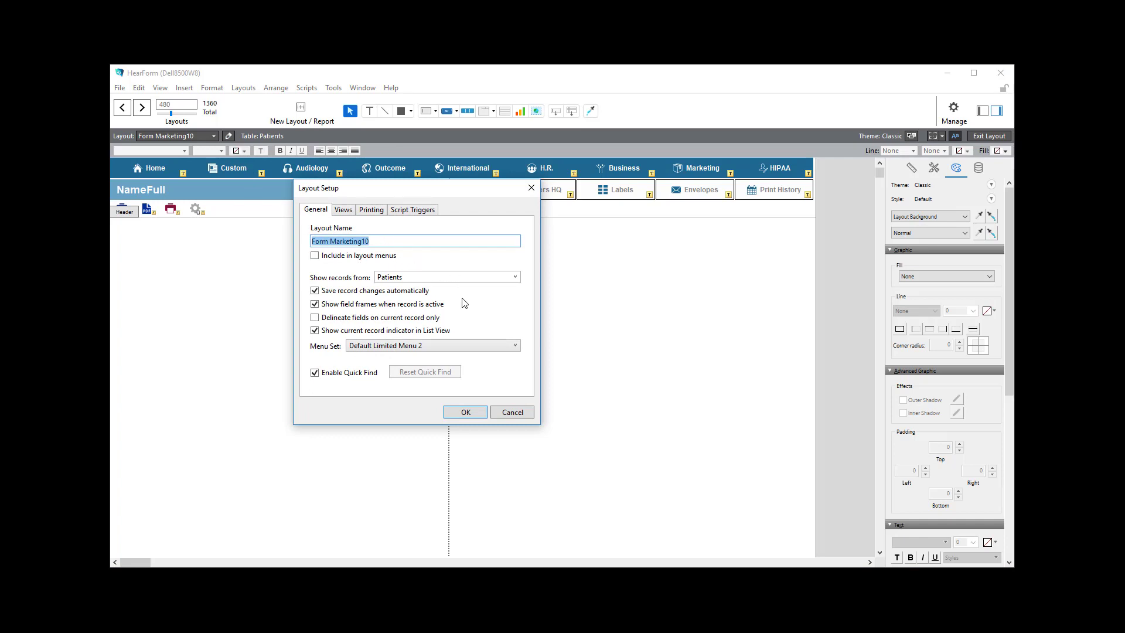
pyautogui.write('Hearing Survey')
pyautogui.click(319, 259)
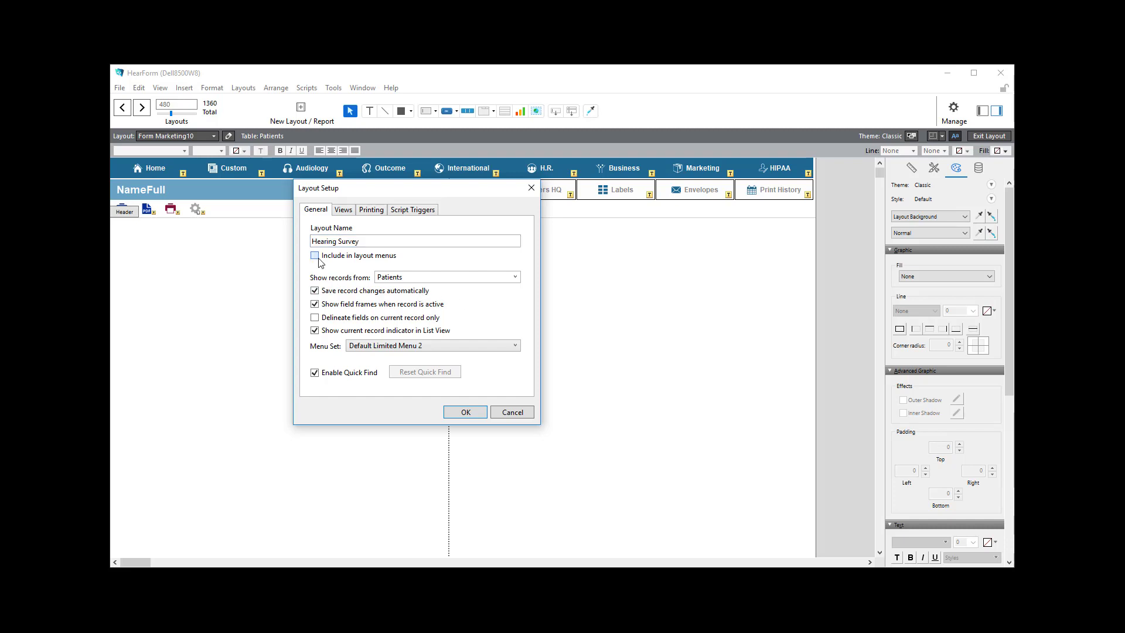
pyautogui.click(466, 414)
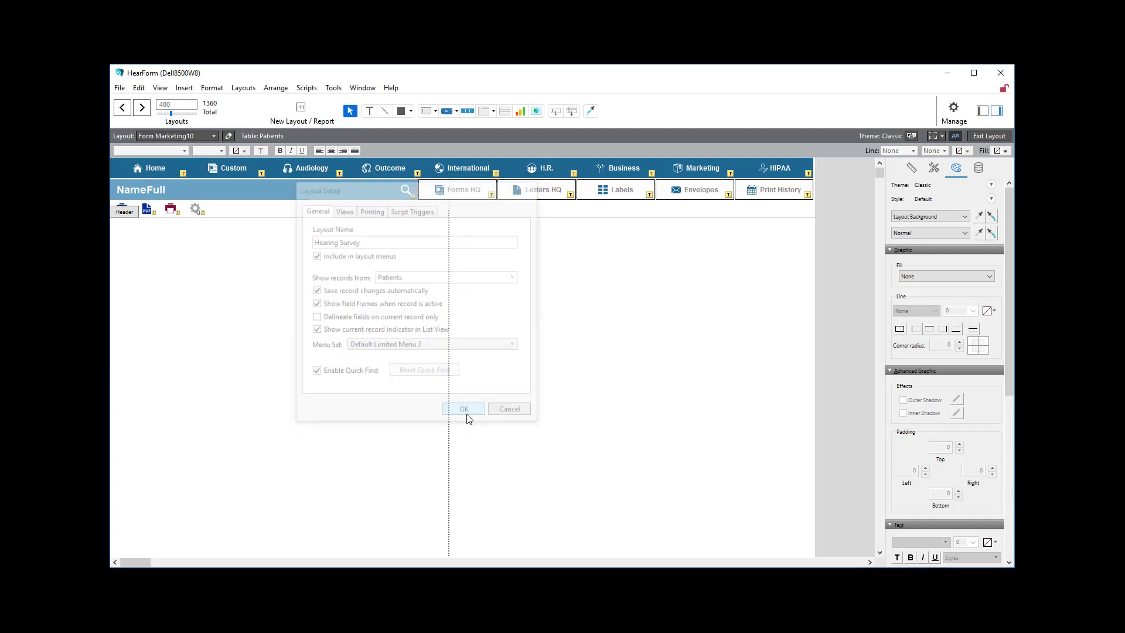
# - Exit layout editing and check the list of available layouts for the Hearing Survey entry
pyautogui.click(988, 135)
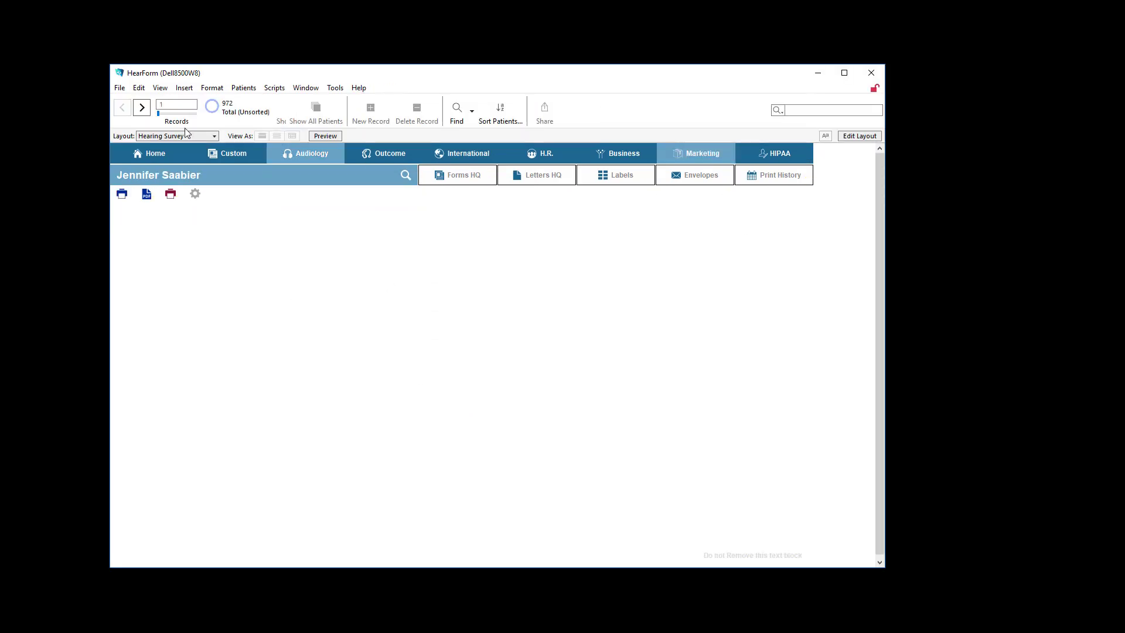
pyautogui.click(167, 139)
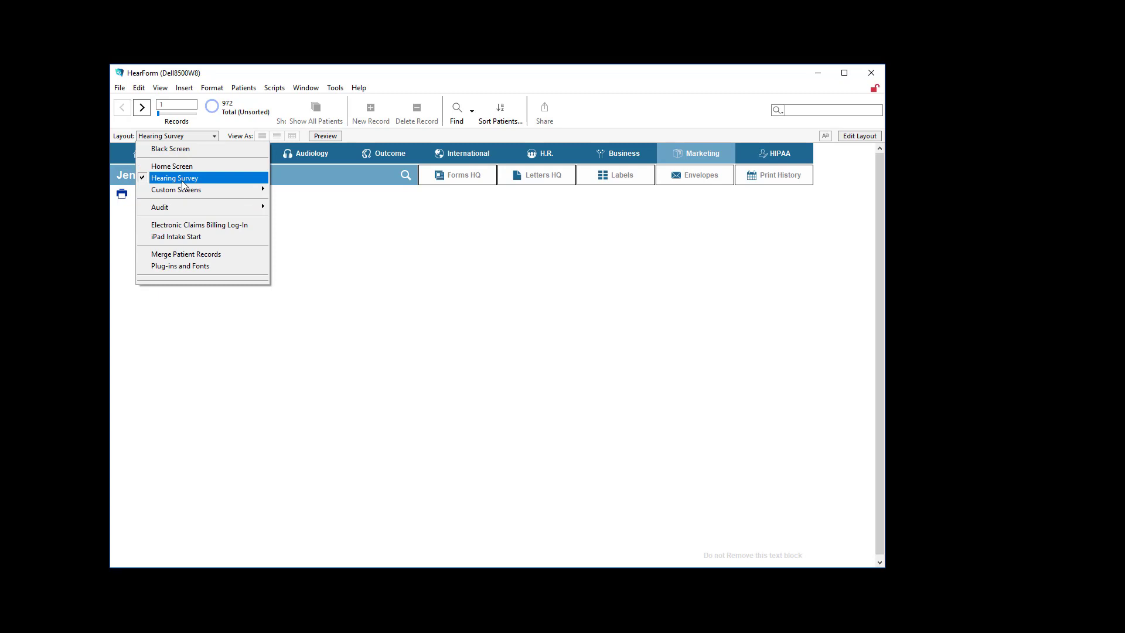
pyautogui.click(225, 407)
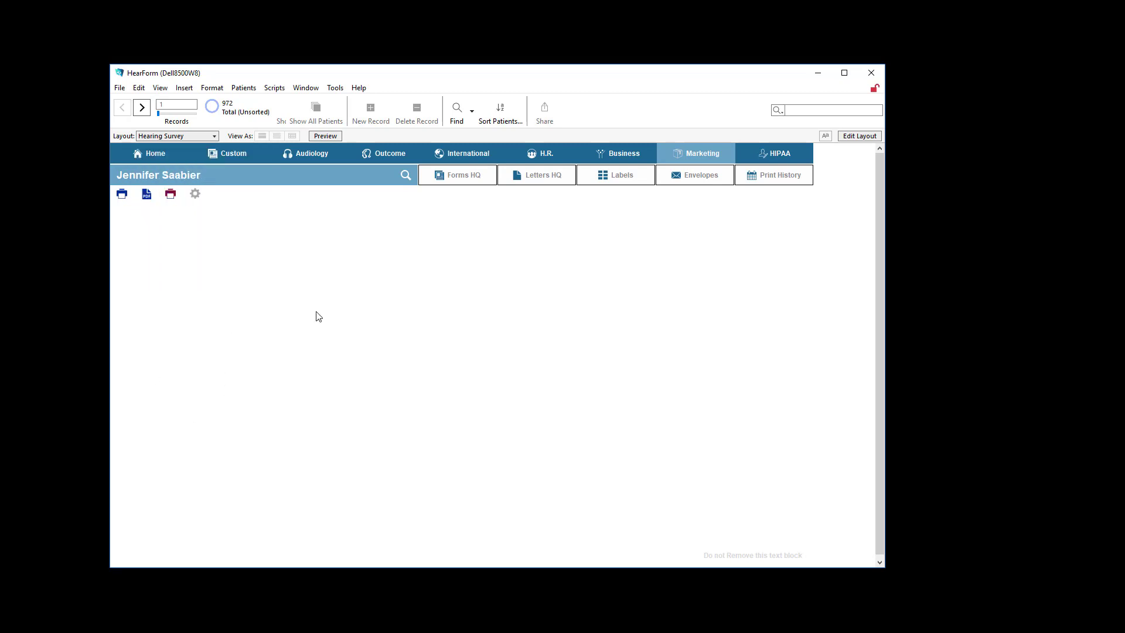
# - Return to editing the Hearing Survey layout and exclude it from layout menus
pyautogui.hotkey('ctrl', 'l')
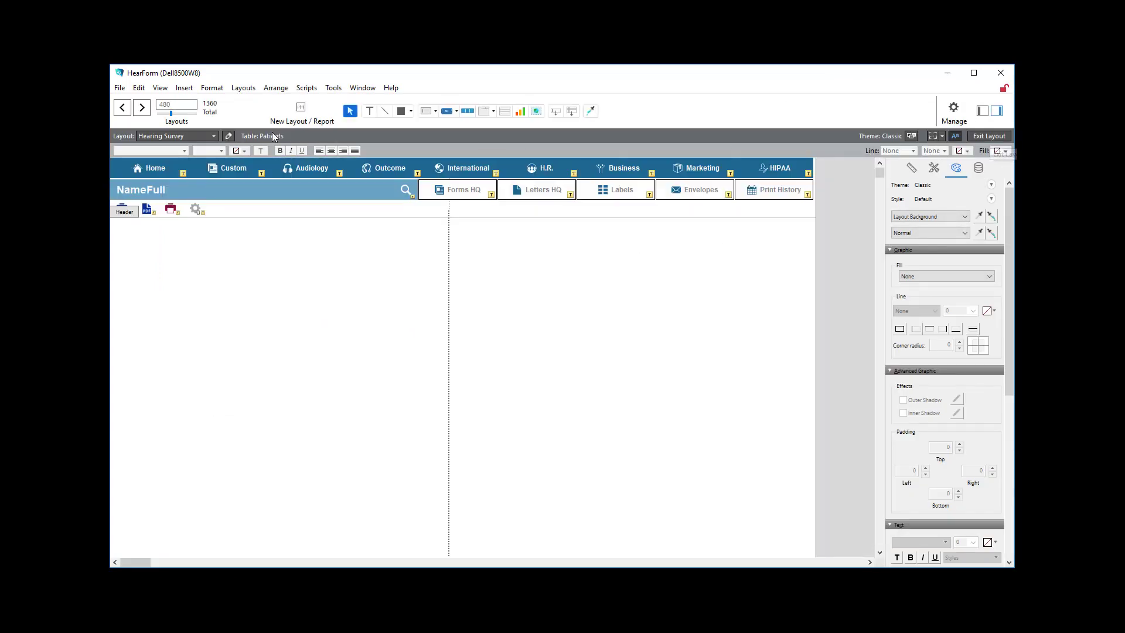
pyautogui.click(229, 137)
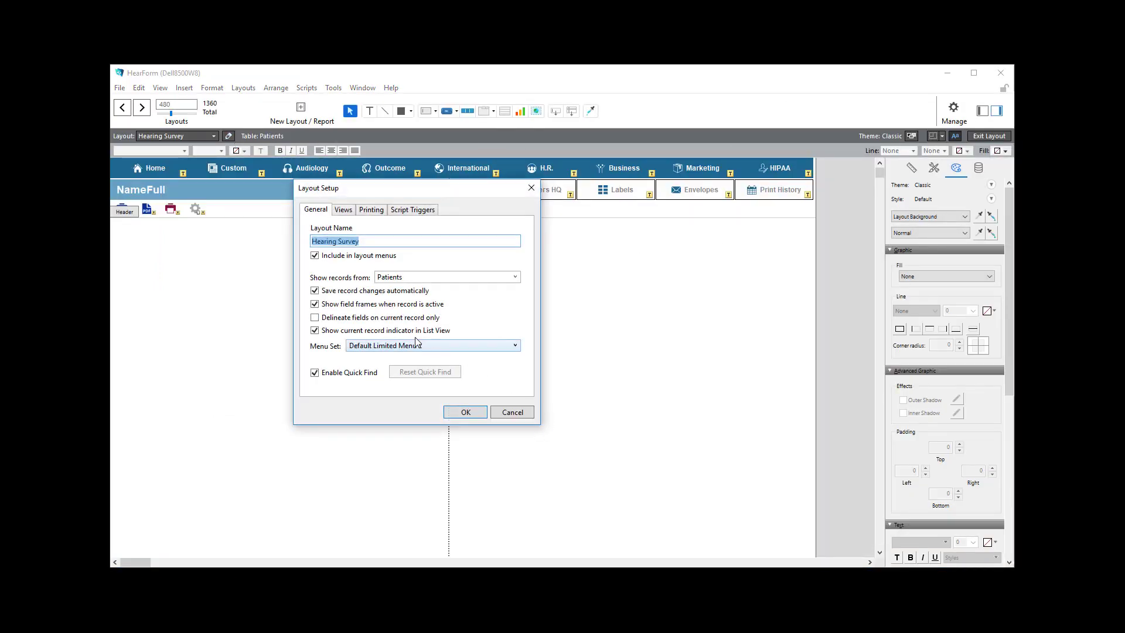
pyautogui.click(315, 256)
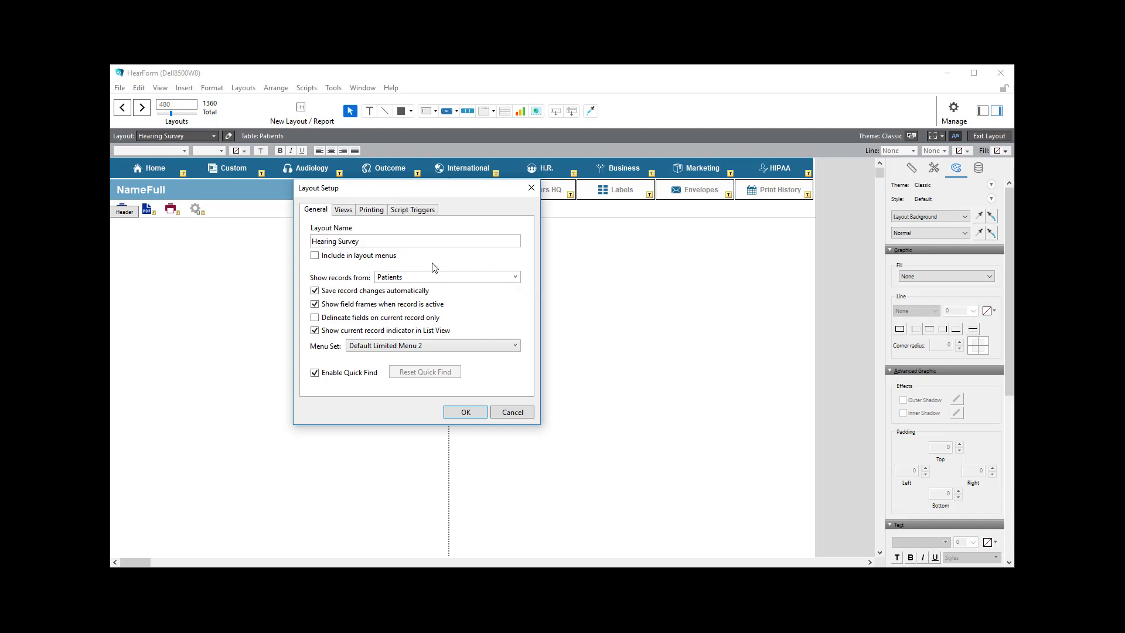
pyautogui.click(458, 410)
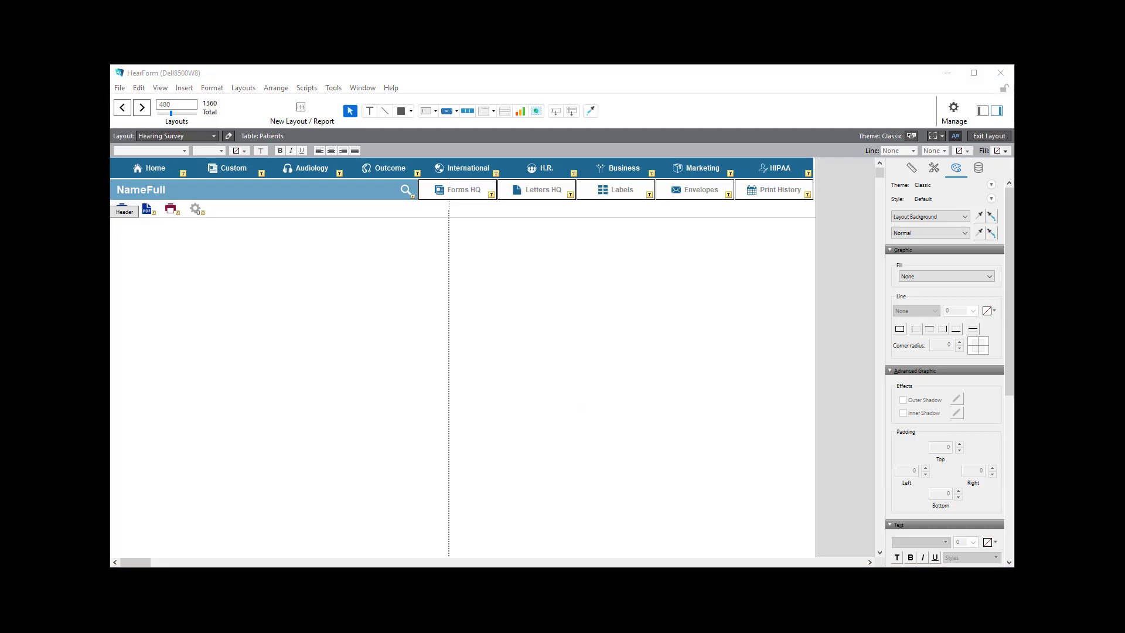
# - Bring in Survey.txt in Notepad, copy its introductory instruction paragraph, and move the Notepad window out of the way
pyautogui.moveTo(1113, 126); pyautogui.dragTo(478, 118)
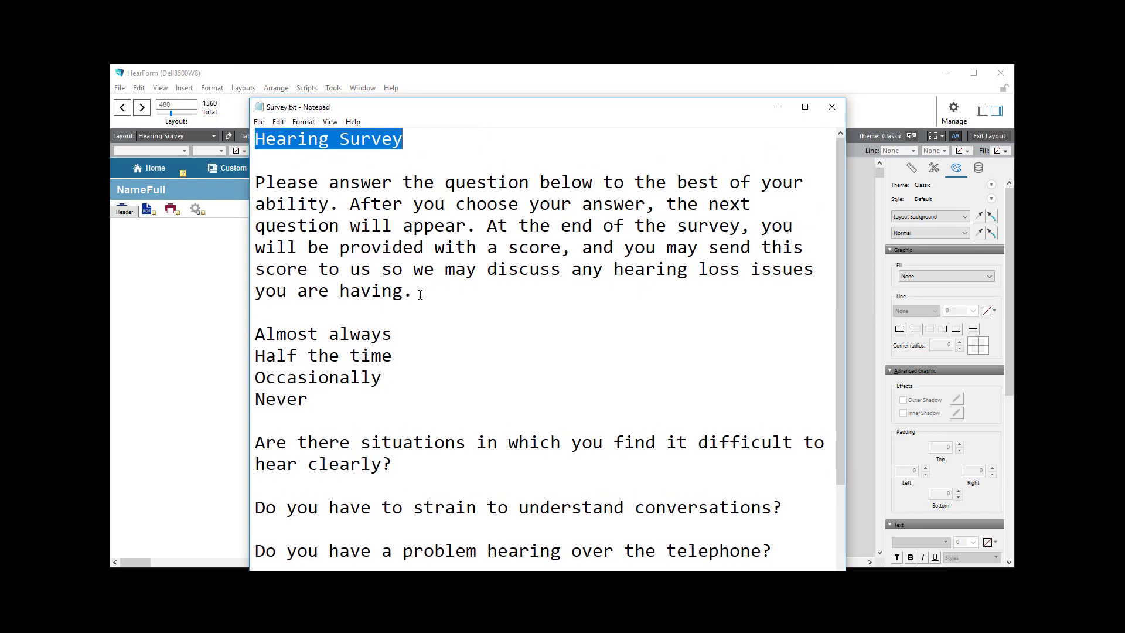
pyautogui.moveTo(416, 293); pyautogui.dragTo(255, 182)
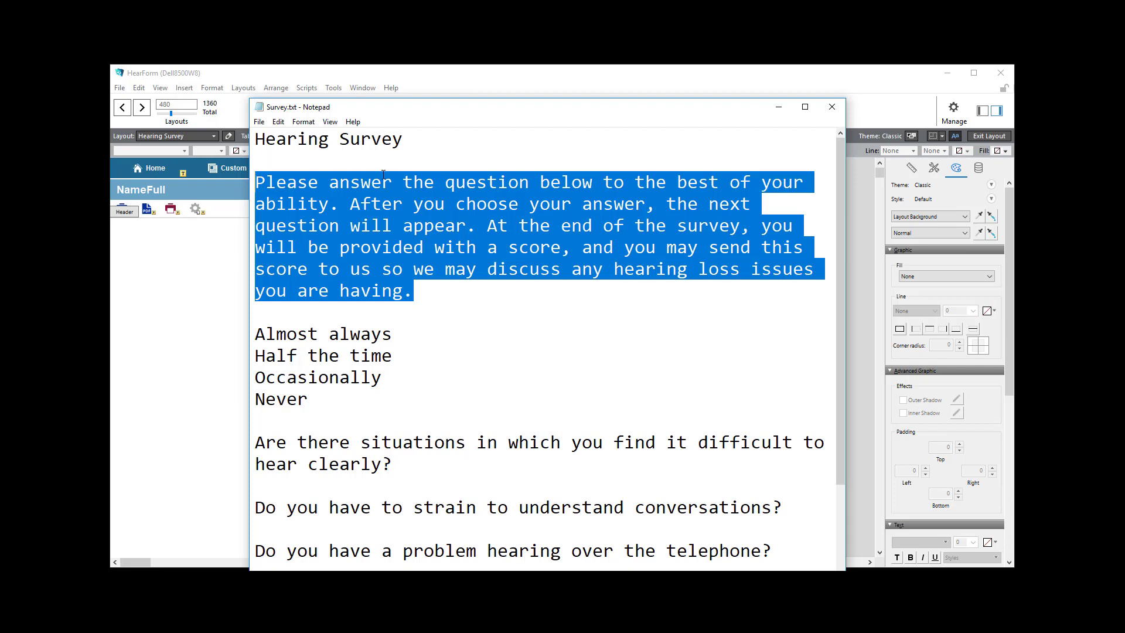
pyautogui.rightClick(340, 203)
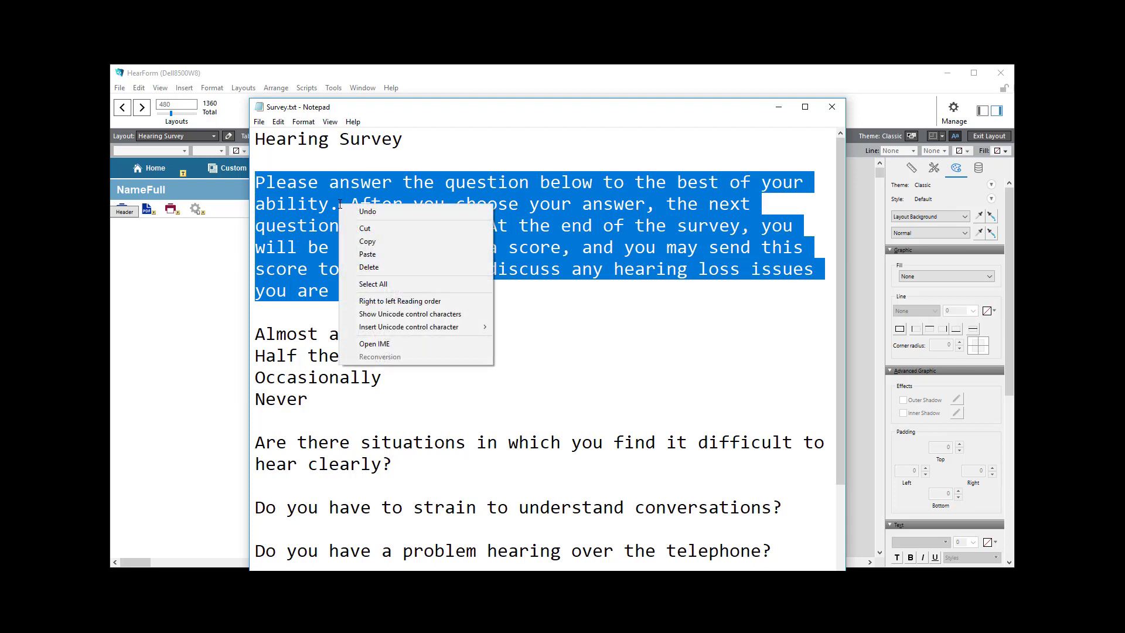
pyautogui.click(368, 243)
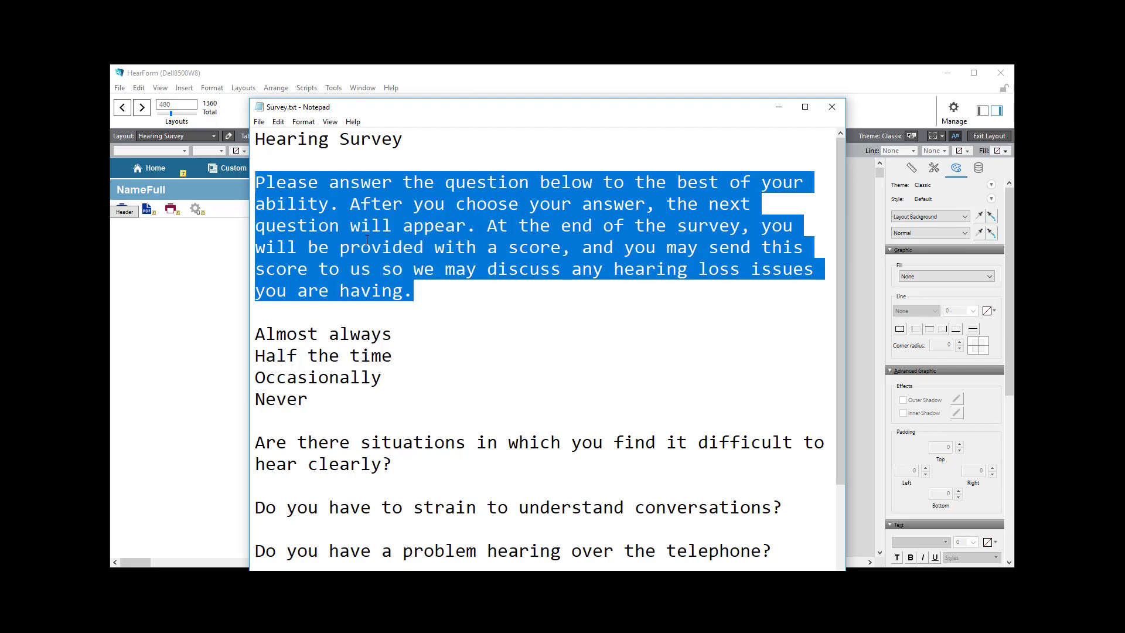
pyautogui.moveTo(533, 112); pyautogui.dragTo(1122, 111)
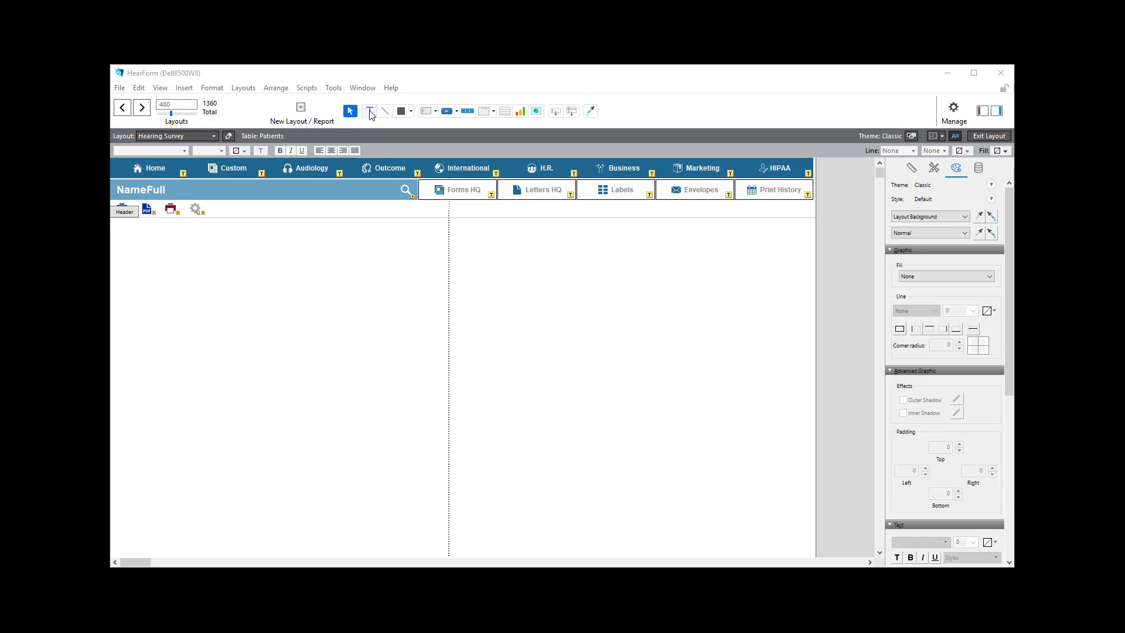
pyautogui.click(351, 114)
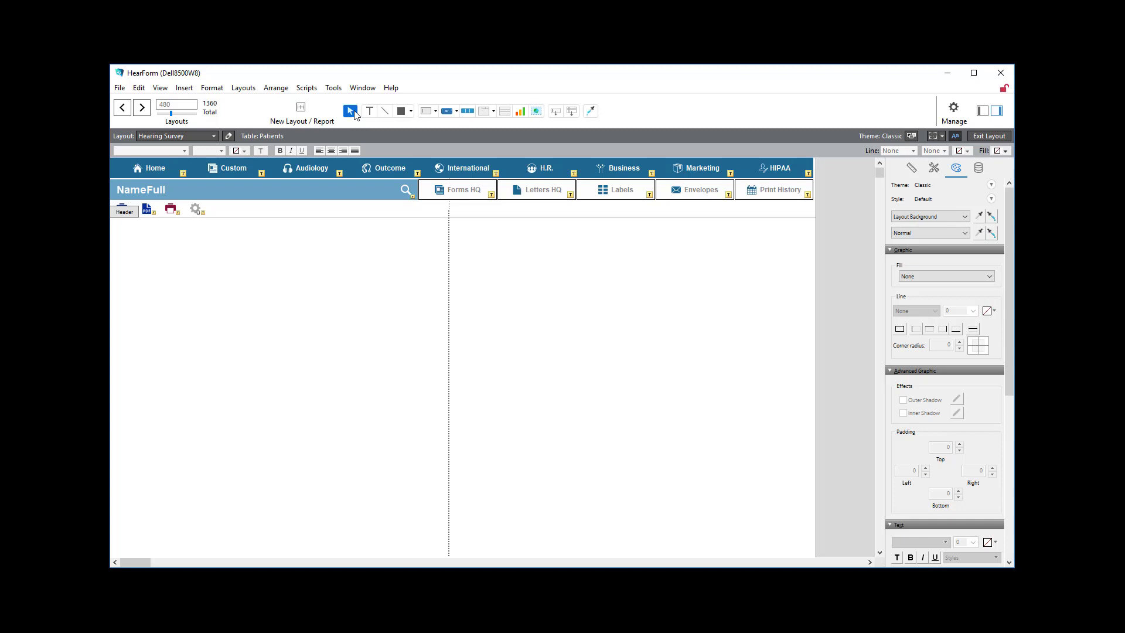
pyautogui.click(369, 111)
pyautogui.click(350, 112)
pyautogui.click(165, 239)
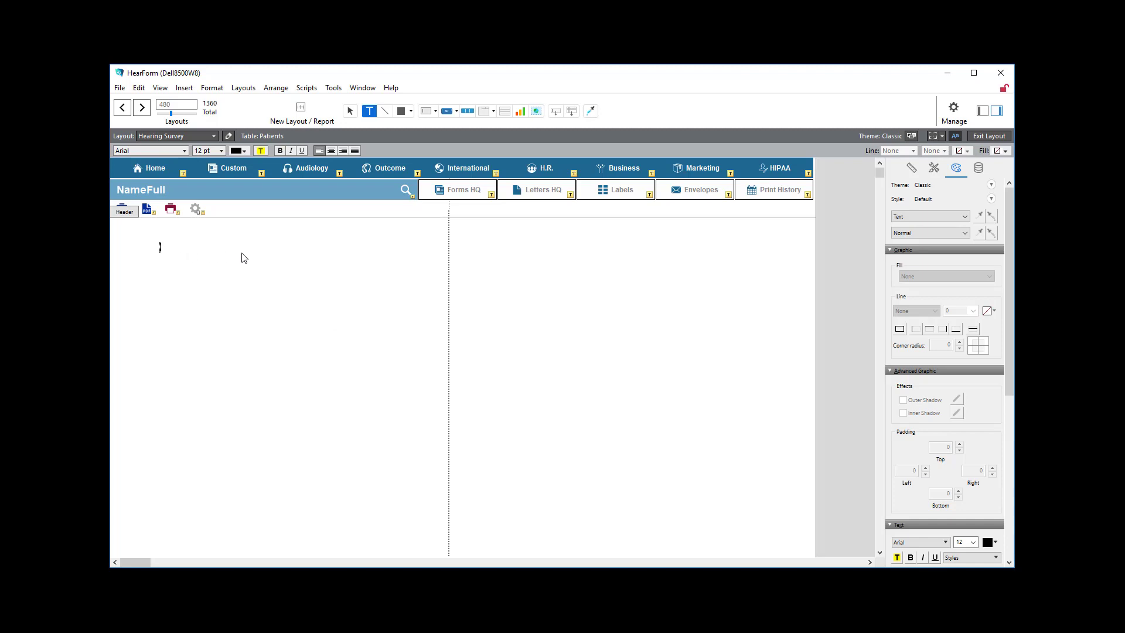
pyautogui.click(177, 251)
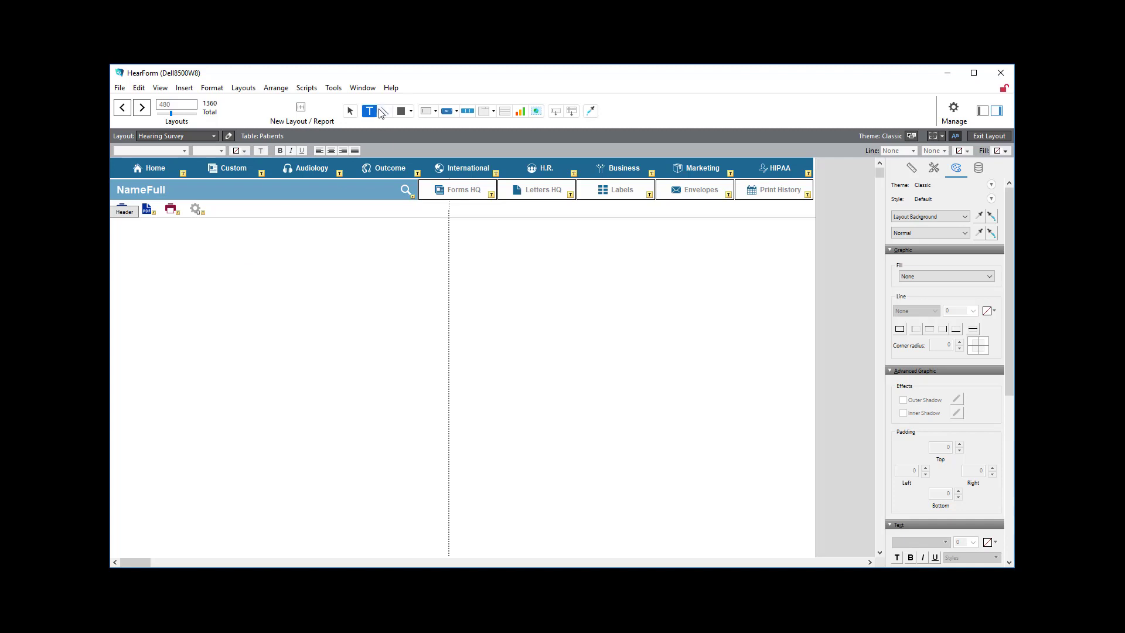
# - Add a text object in the empty form body and paste the copied survey instructions into it
pyautogui.click(168, 280)
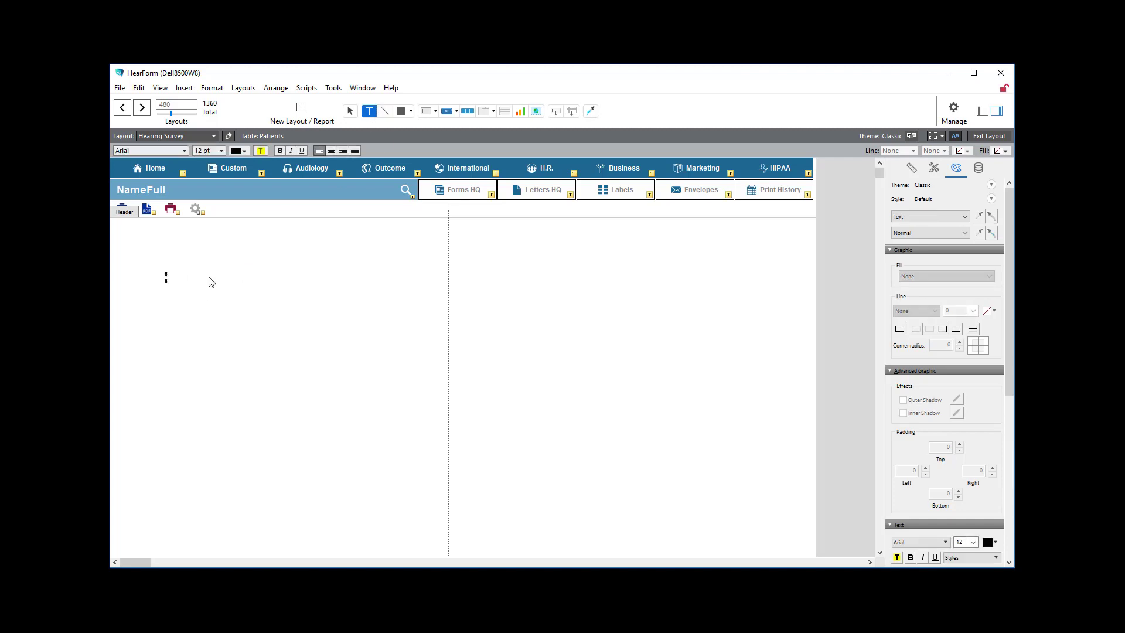
pyautogui.hotkey('ctrl', 'v')
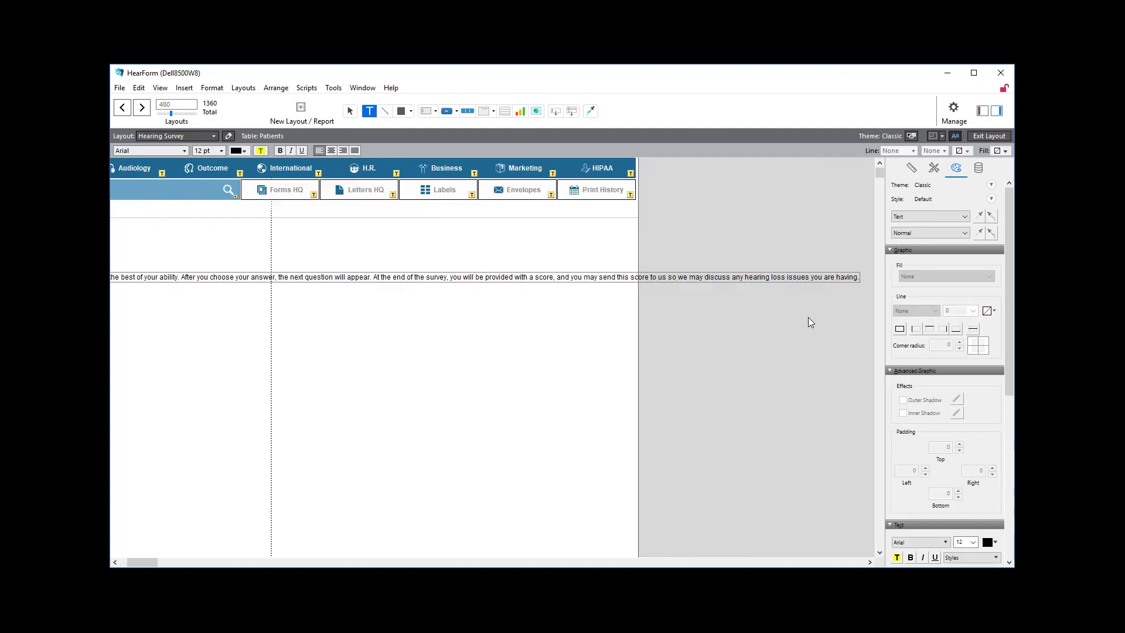
pyautogui.click(349, 114)
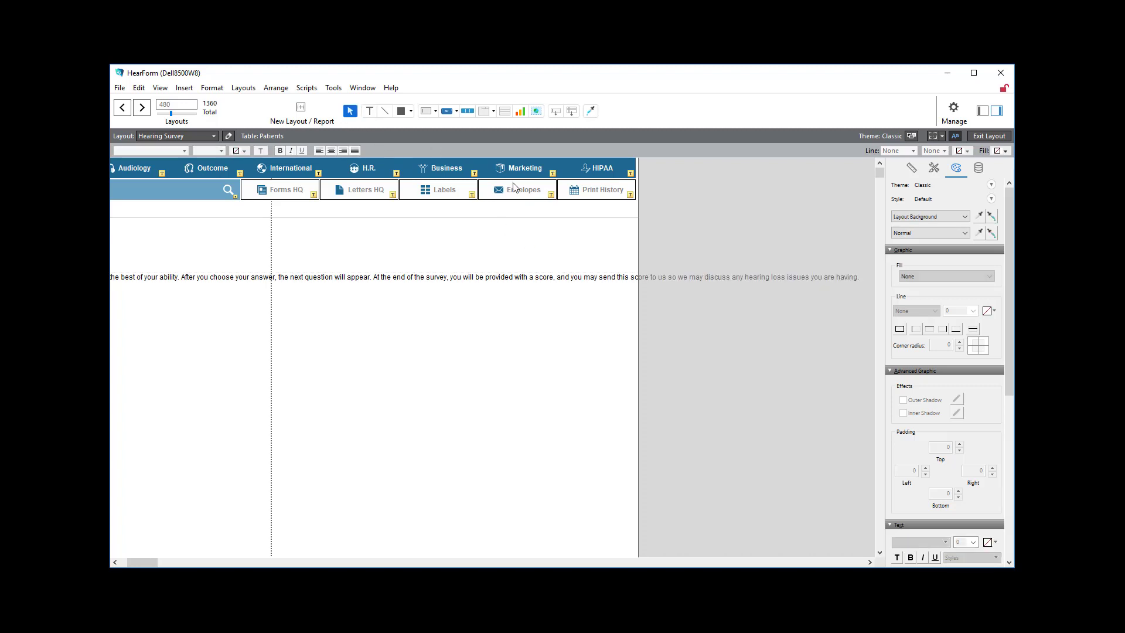
# - Narrow the instruction text block so it wraps into a paragraph, and position it near the form's upper left margin
pyautogui.click(813, 276)
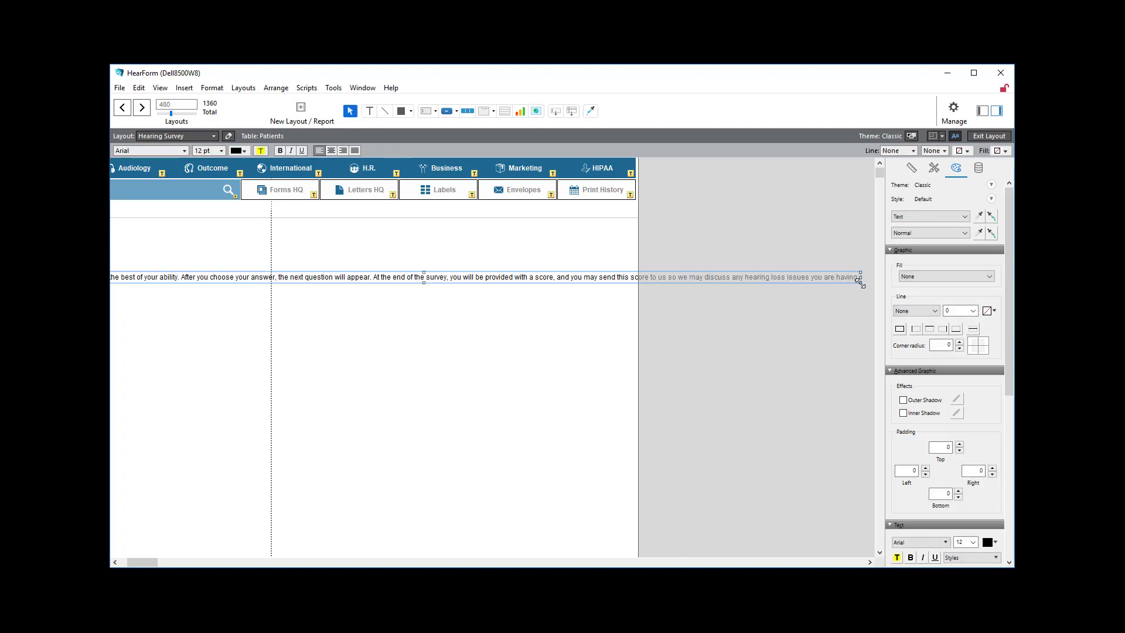
pyautogui.moveTo(859, 282); pyautogui.dragTo(250, 317)
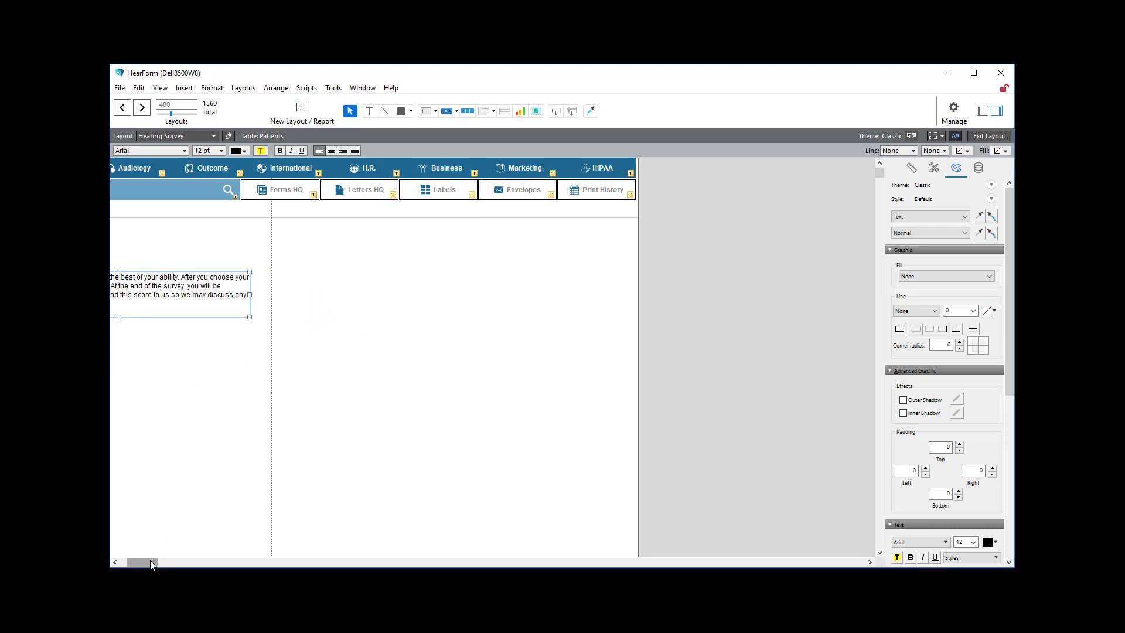
pyautogui.moveTo(150, 563); pyautogui.dragTo(126, 559)
pyautogui.moveTo(255, 302); pyautogui.dragTo(230, 299)
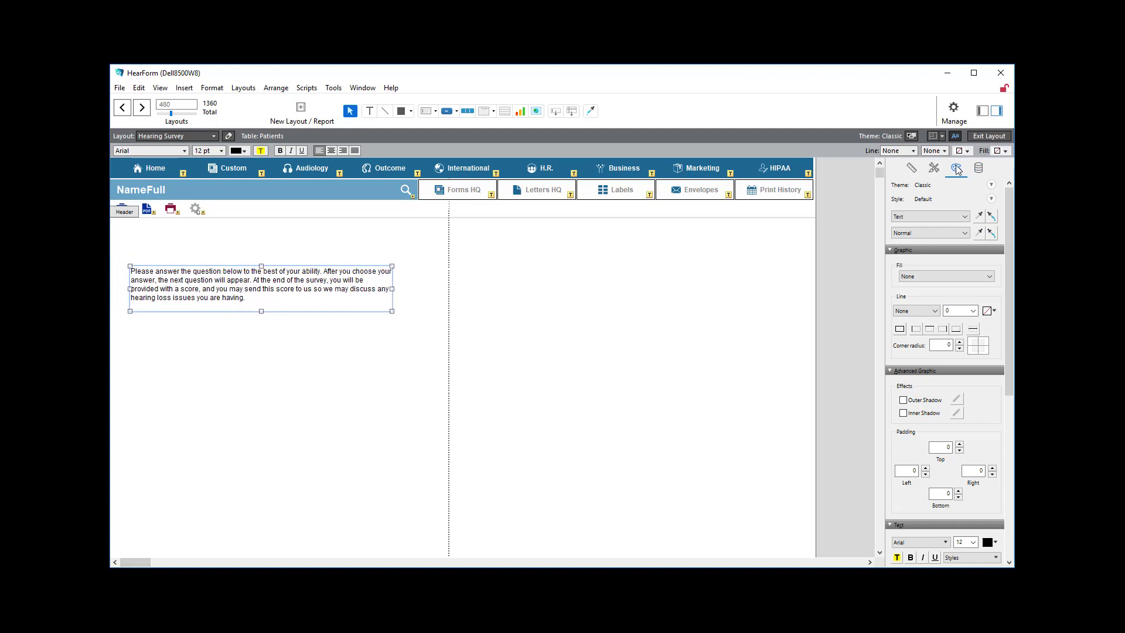
# - Give the survey instruction text block a solid light green fill and shift it slightly right and down
pyautogui.click(909, 277)
pyautogui.click(913, 293)
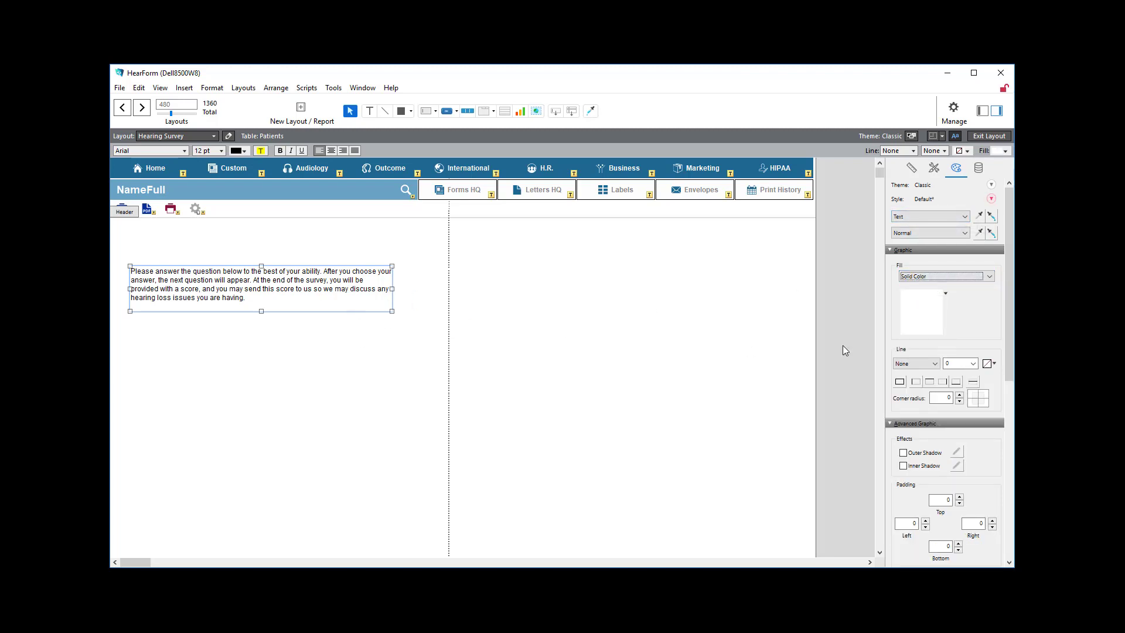
pyautogui.click(927, 315)
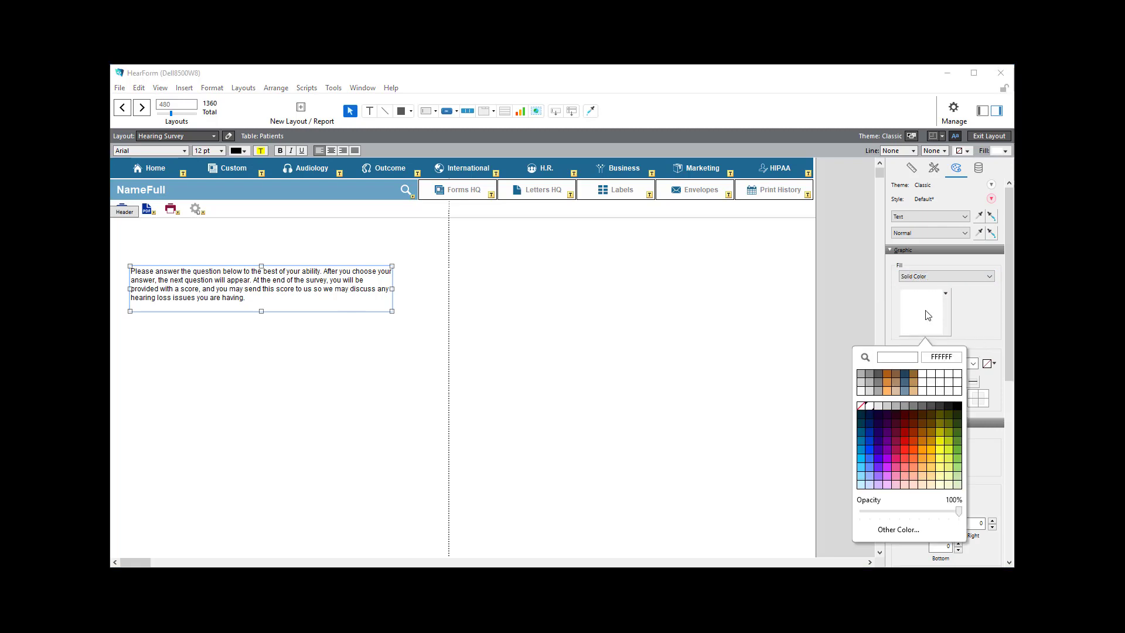
pyautogui.click(961, 489)
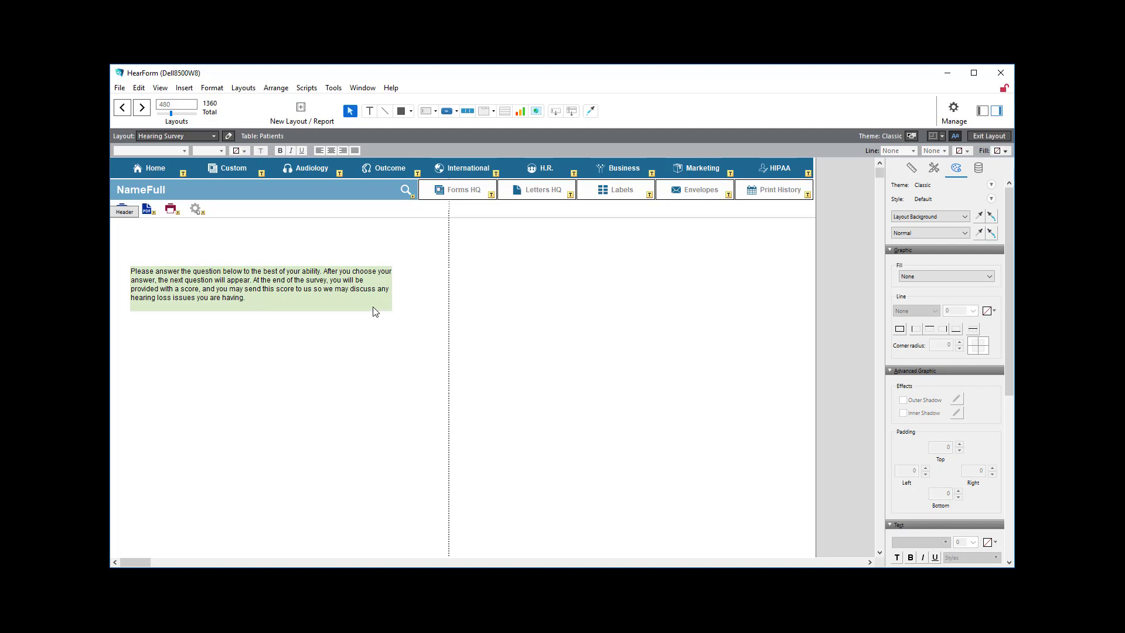
pyautogui.moveTo(360, 298); pyautogui.dragTo(375, 304)
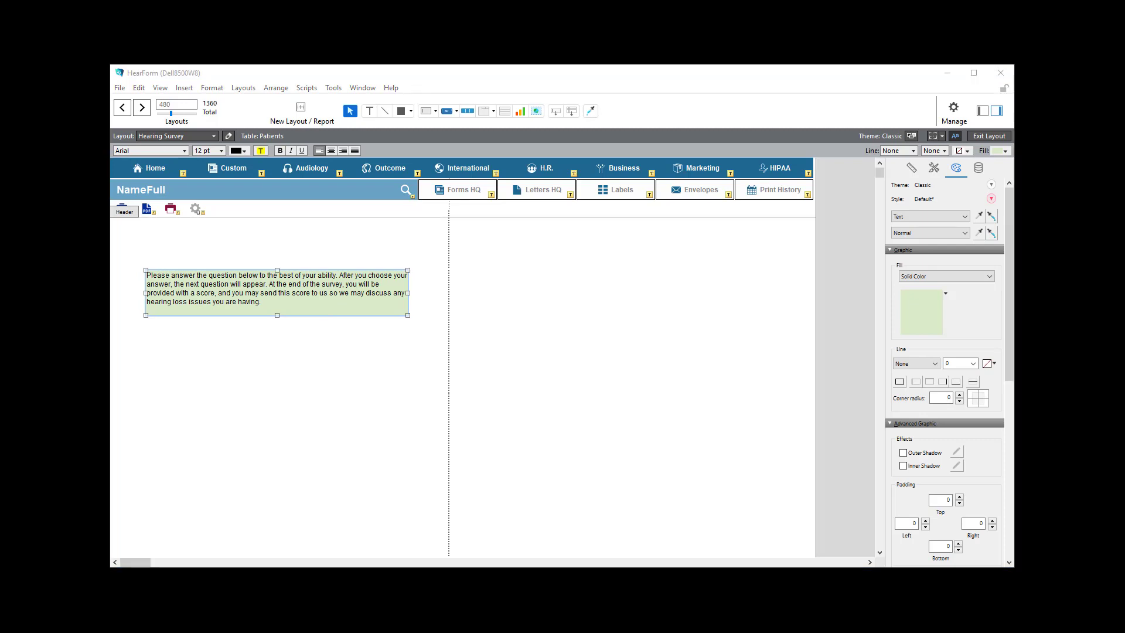
# - Add a text object reading "Hearing Survey" and place it as a title above the instruction block
pyautogui.click(369, 111)
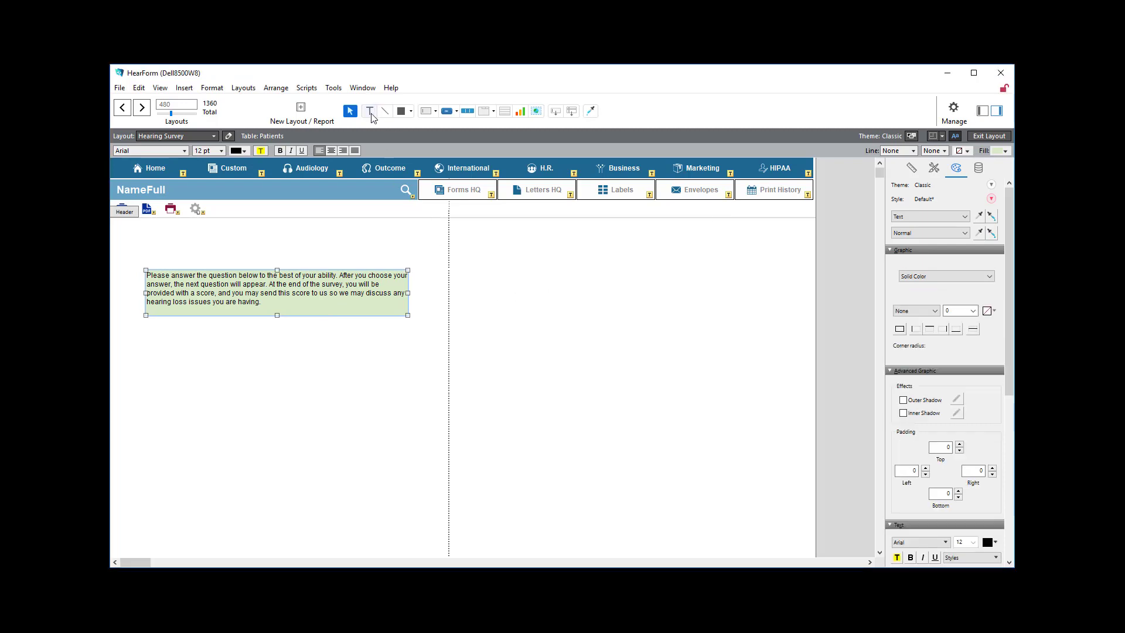
pyautogui.moveTo(234, 250); pyautogui.dragTo(233, 375)
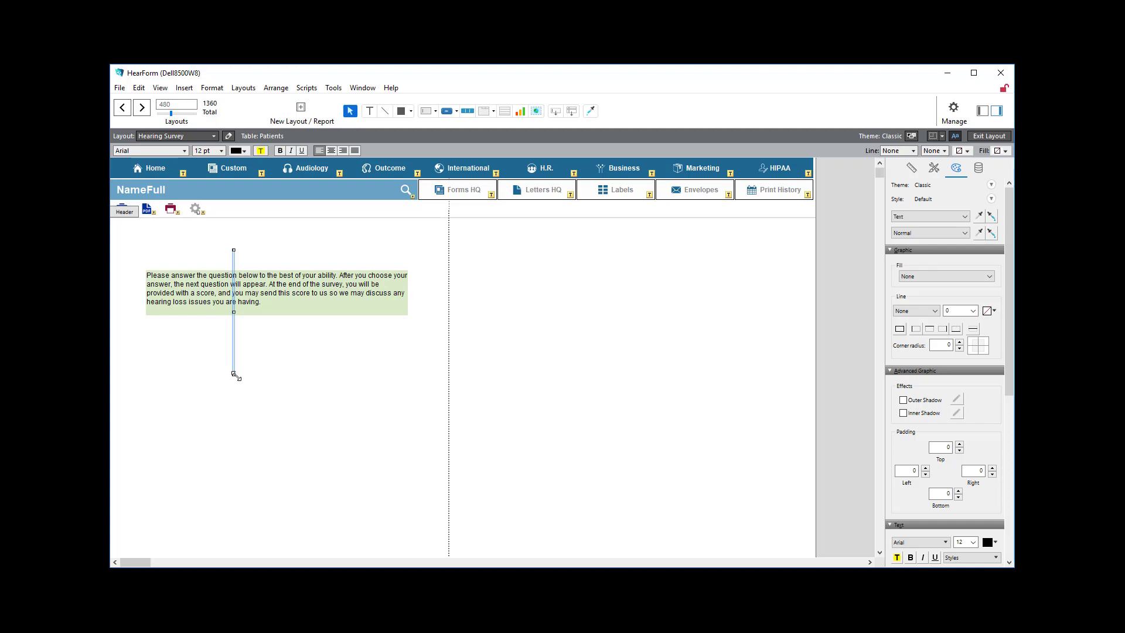
pyautogui.moveTo(236, 376); pyautogui.dragTo(339, 260)
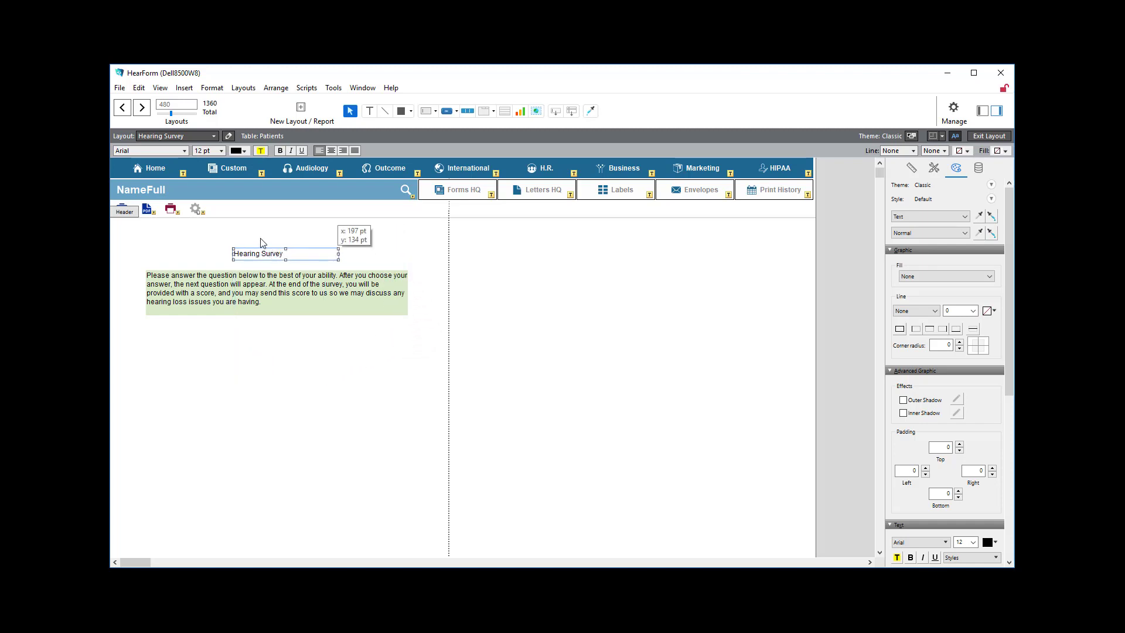
pyautogui.moveTo(261, 242); pyautogui.dragTo(251, 236)
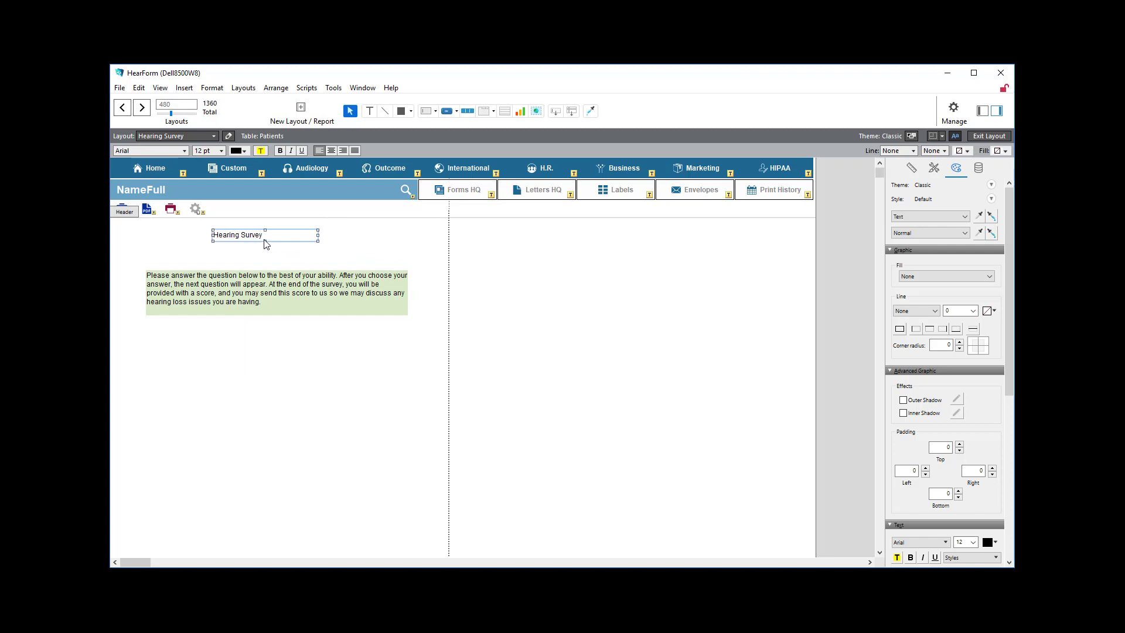
# - Center the Hearing Survey title text horizontally and stretch its text object across the full page width, up to the page break
pyautogui.click(252, 291)
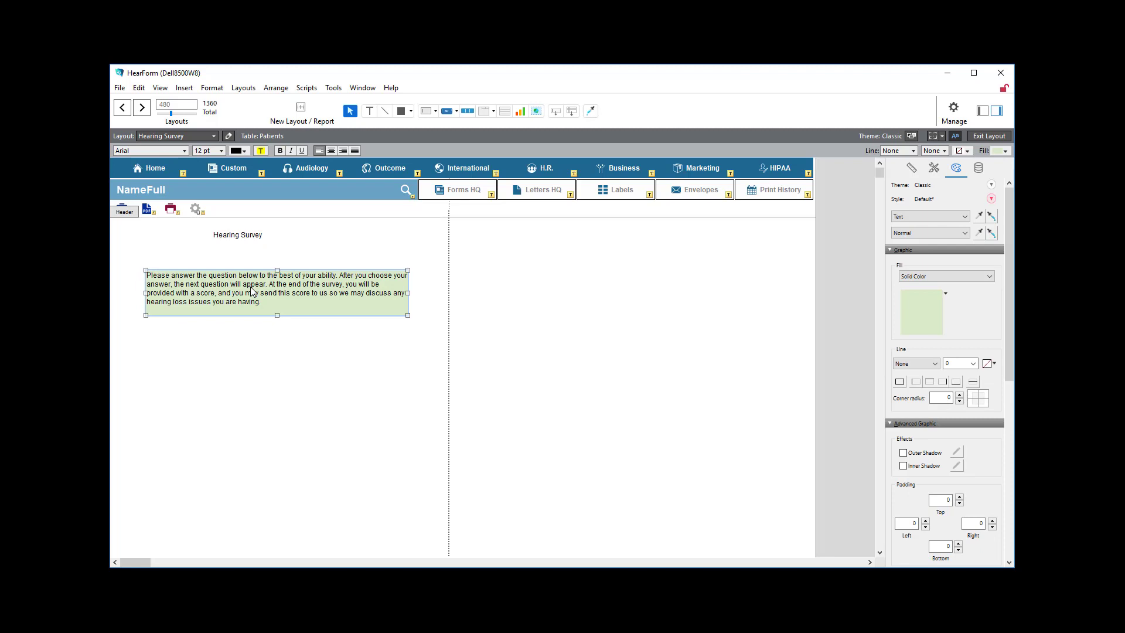
pyautogui.click(244, 237)
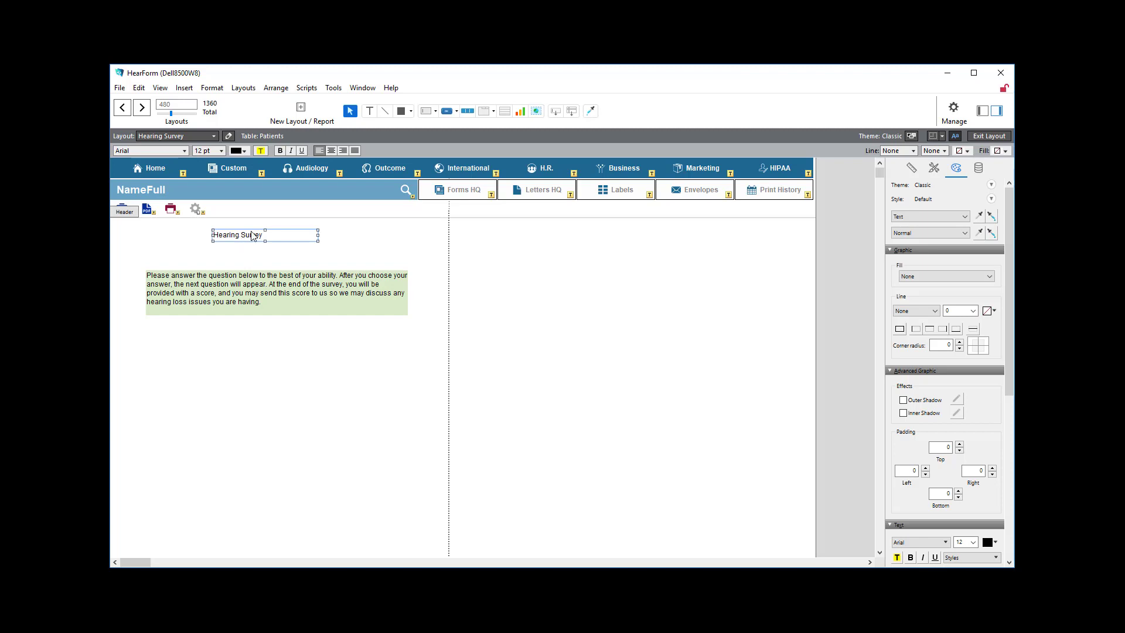
pyautogui.click(212, 89)
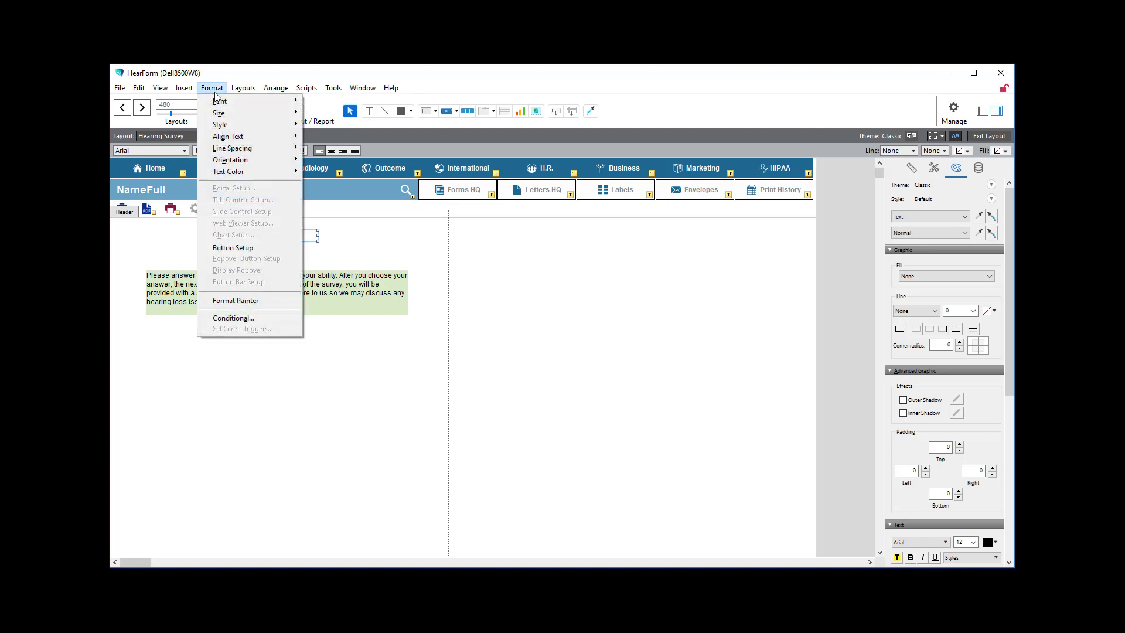
pyautogui.moveTo(239, 138)
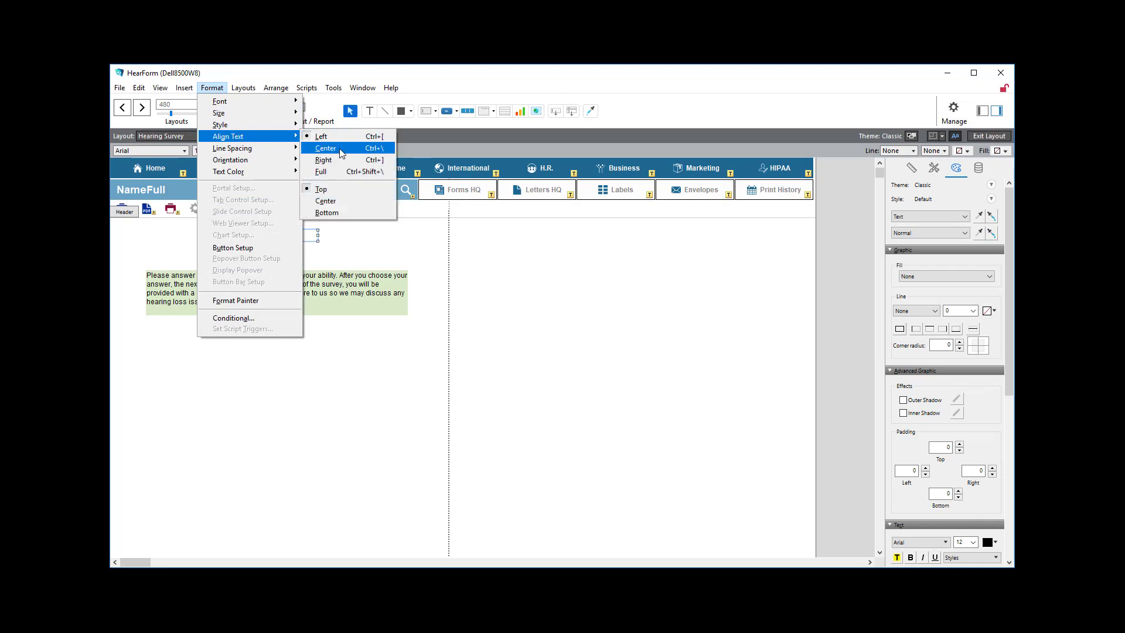
pyautogui.click(372, 154)
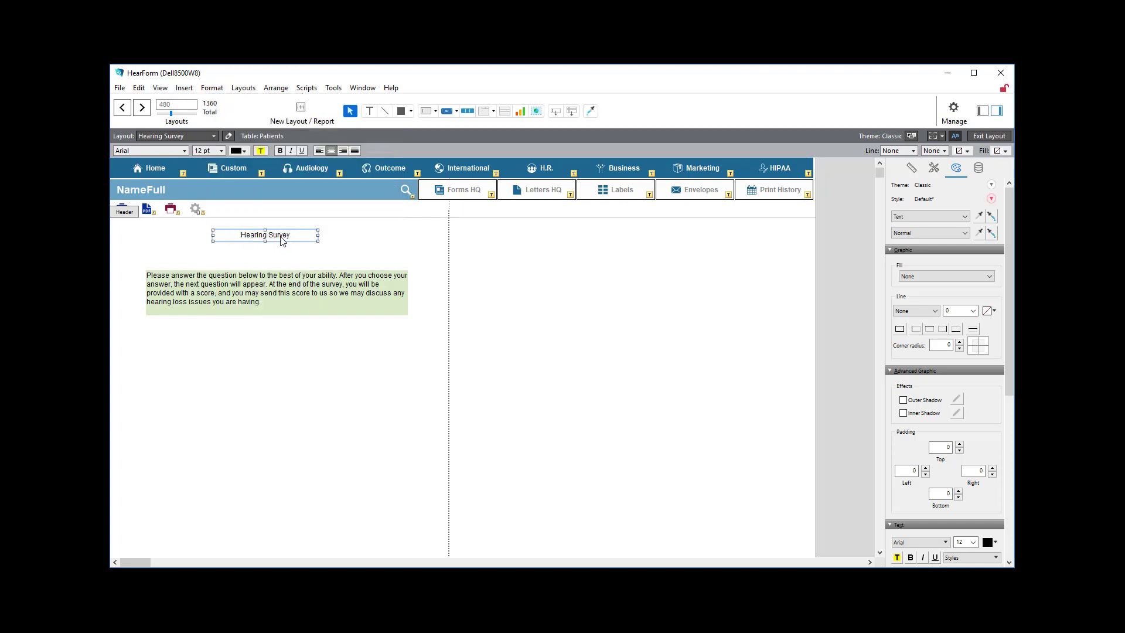
pyautogui.moveTo(284, 242); pyautogui.dragTo(447, 222)
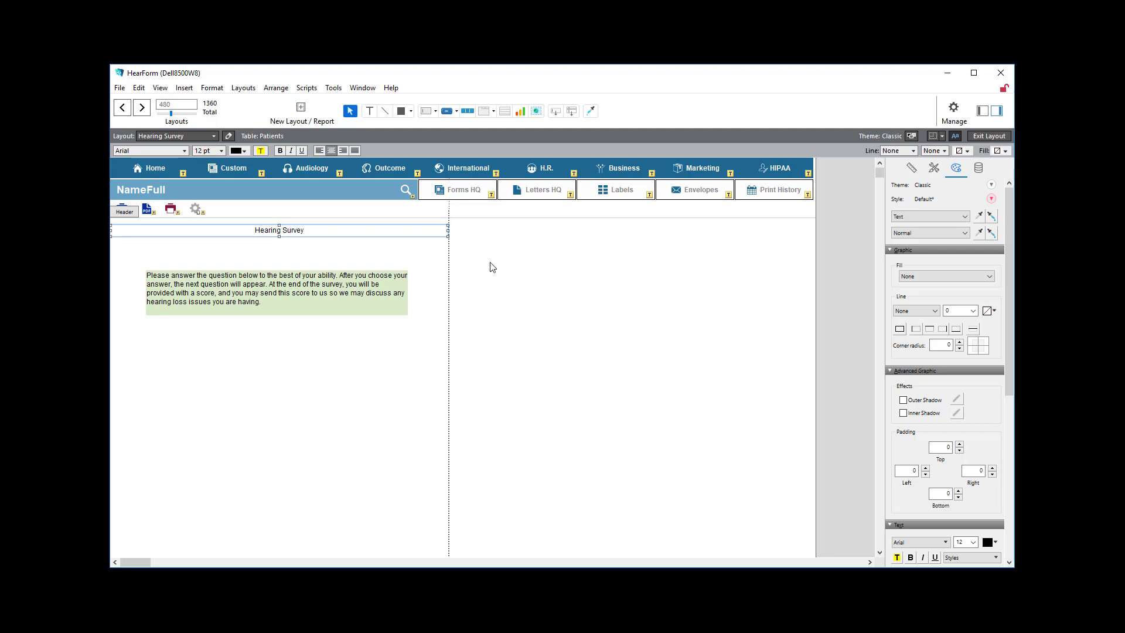
# - Show the page margins to check how the title and instructions fit the page, and hide them again
pyautogui.click(456, 258)
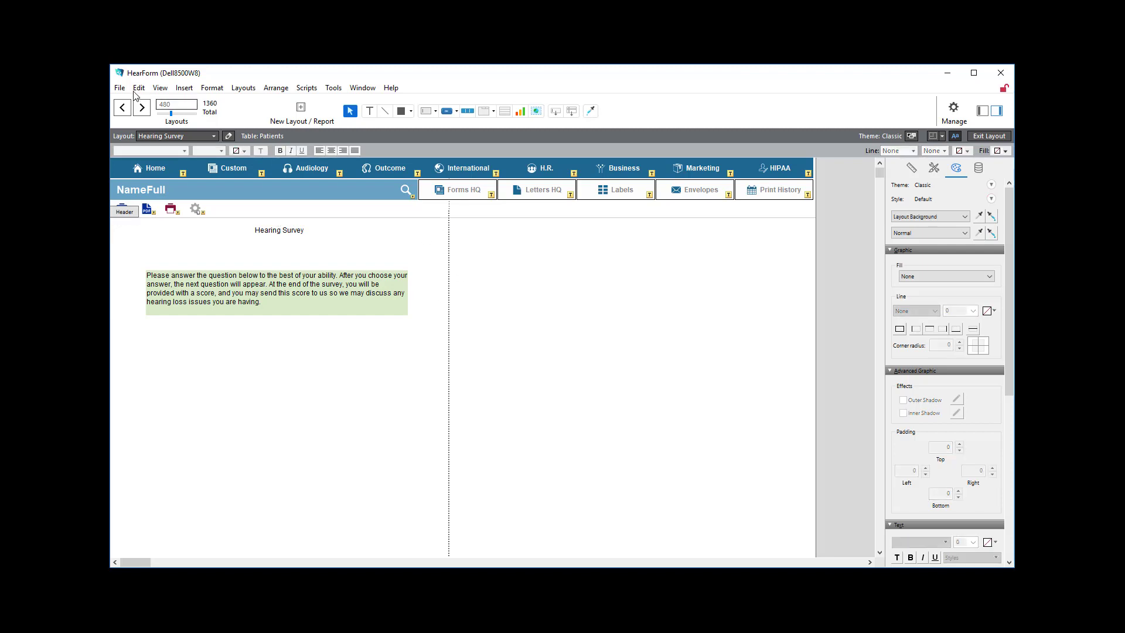
pyautogui.click(160, 88)
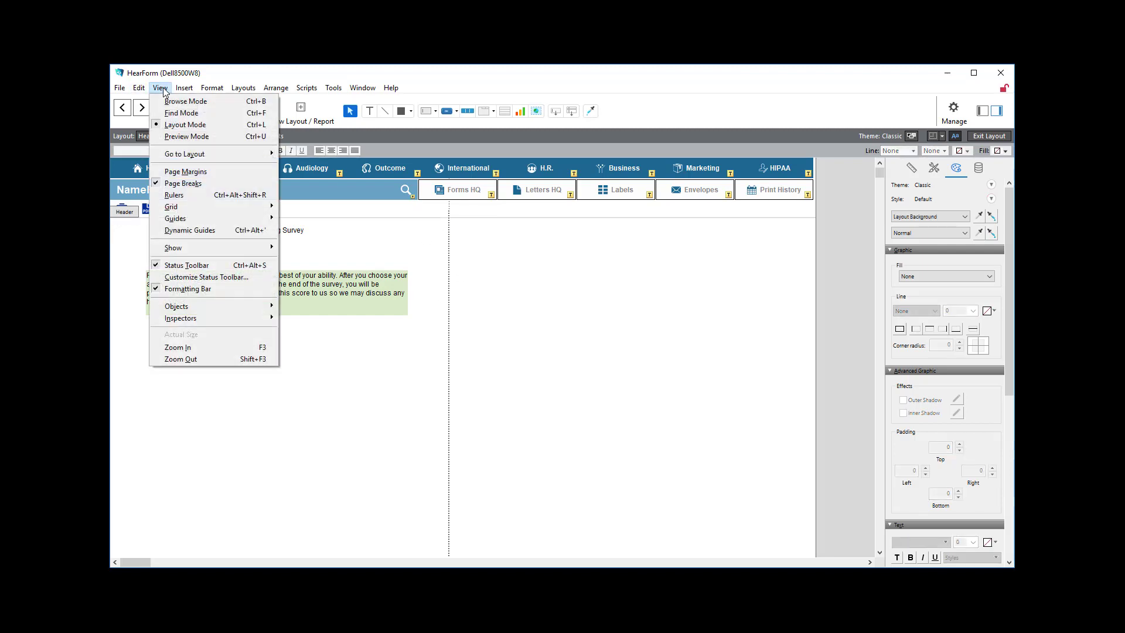
pyautogui.click(205, 176)
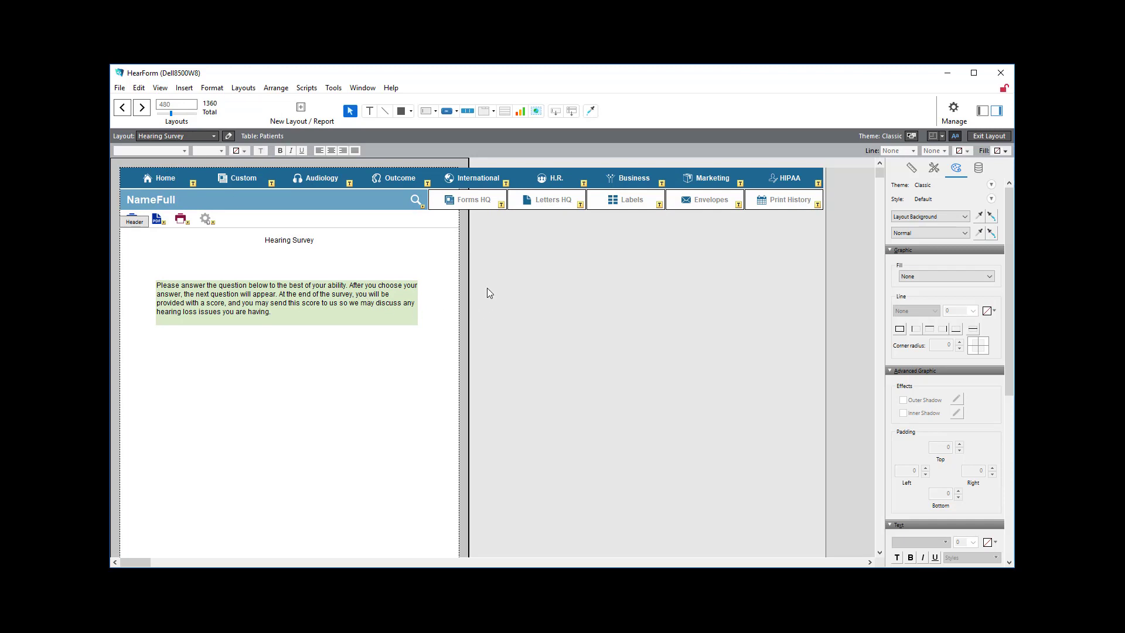
pyautogui.click(160, 88)
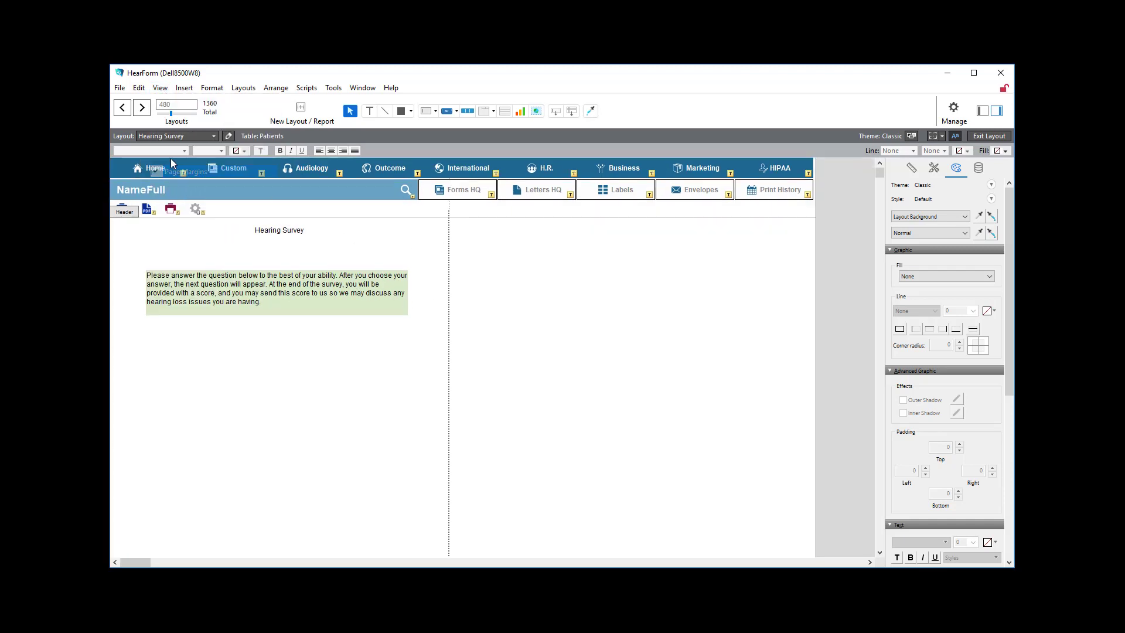
pyautogui.click(170, 172)
# - Give the Hearing Survey title bar a solid light blue fill
pyautogui.click(287, 232)
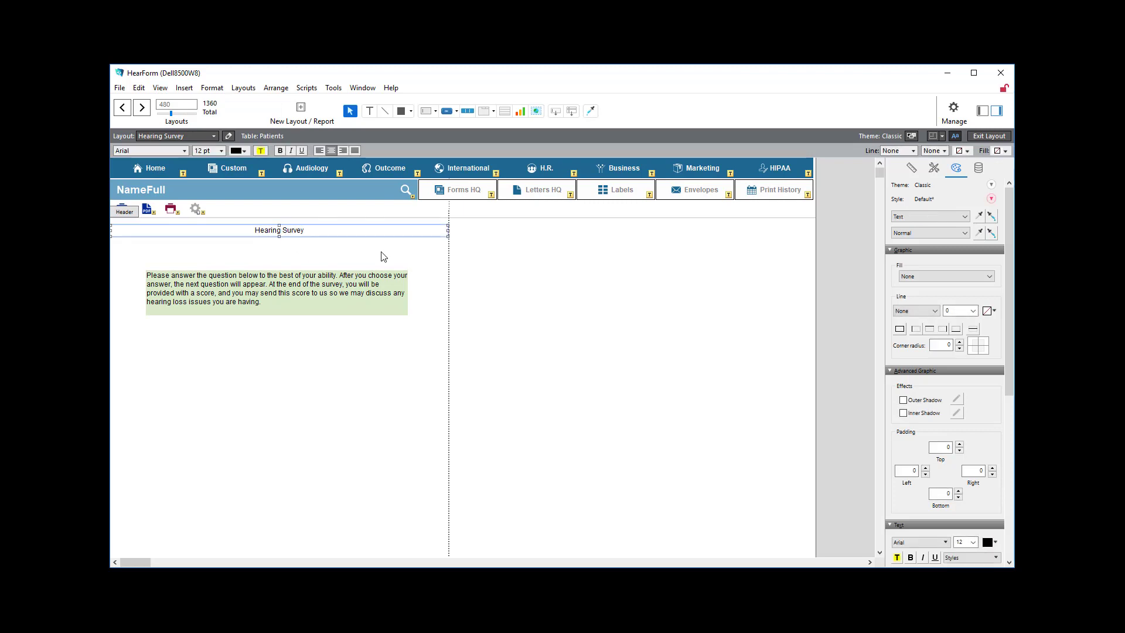
pyautogui.click(918, 280)
pyautogui.click(917, 293)
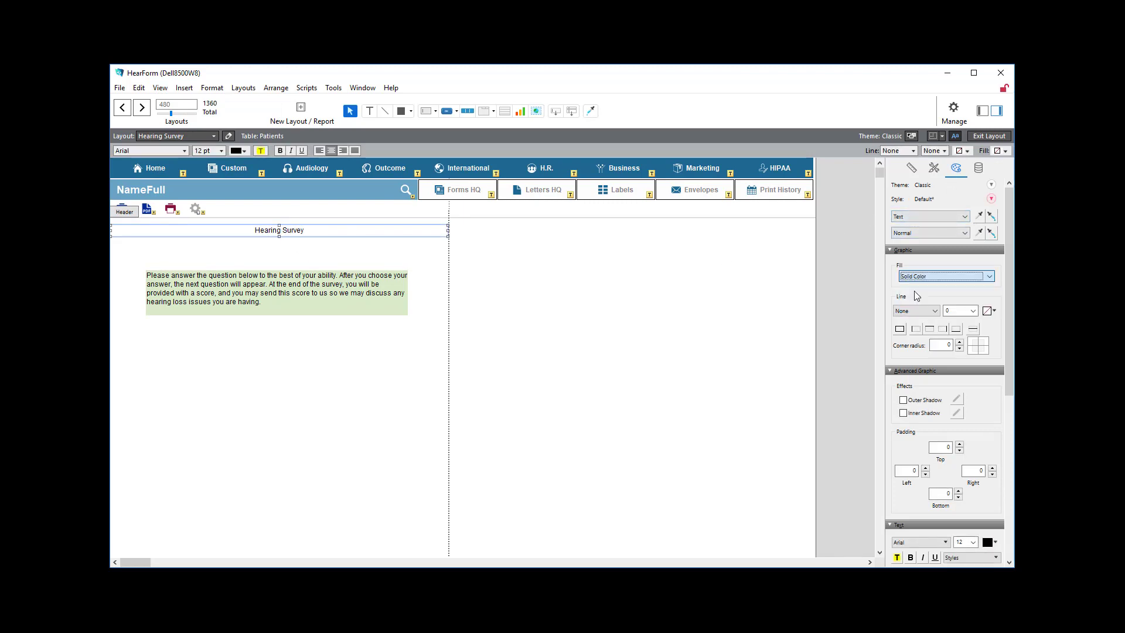
pyautogui.click(917, 313)
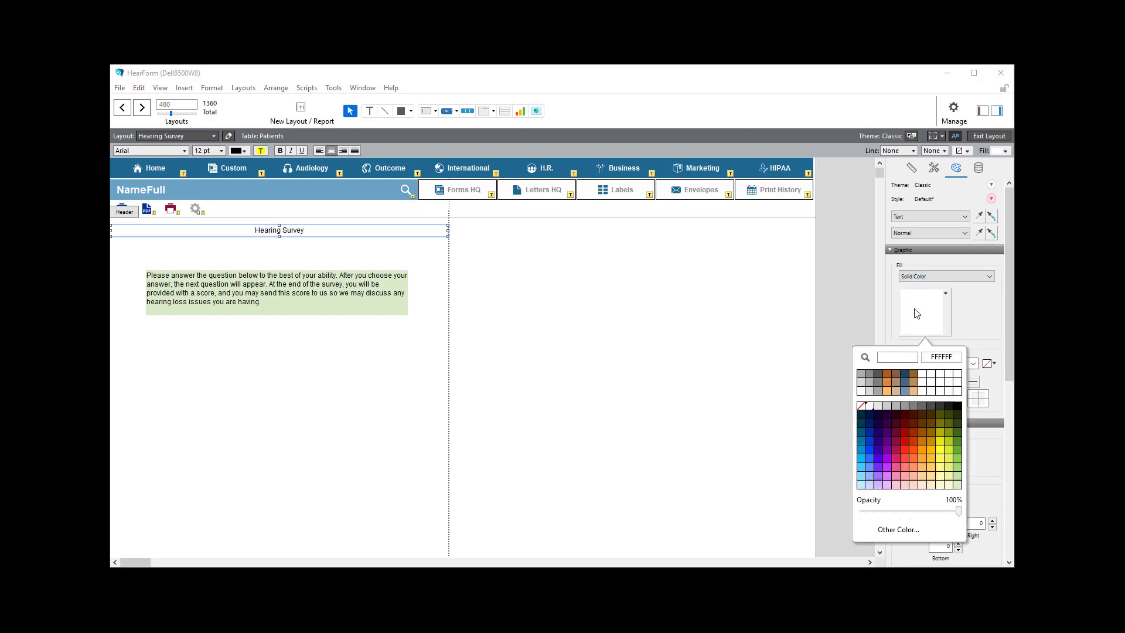
pyautogui.click(861, 486)
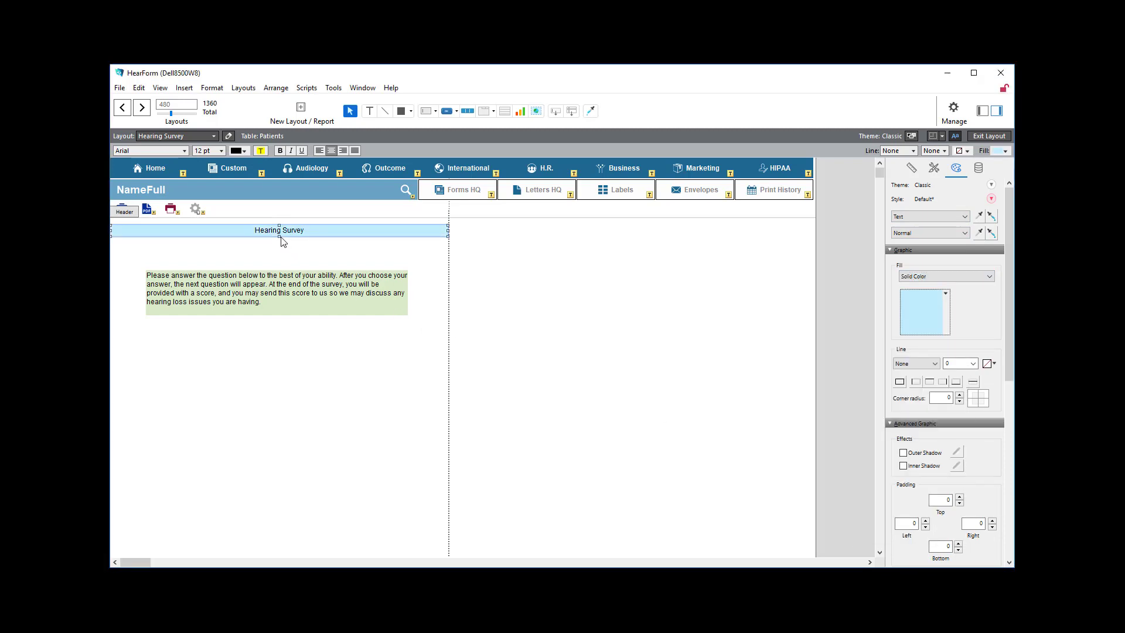
# - Center the title text vertically within its enlarged bar, and shrink the bar to a thin strip just below the header
pyautogui.moveTo(279, 237); pyautogui.dragTo(283, 262)
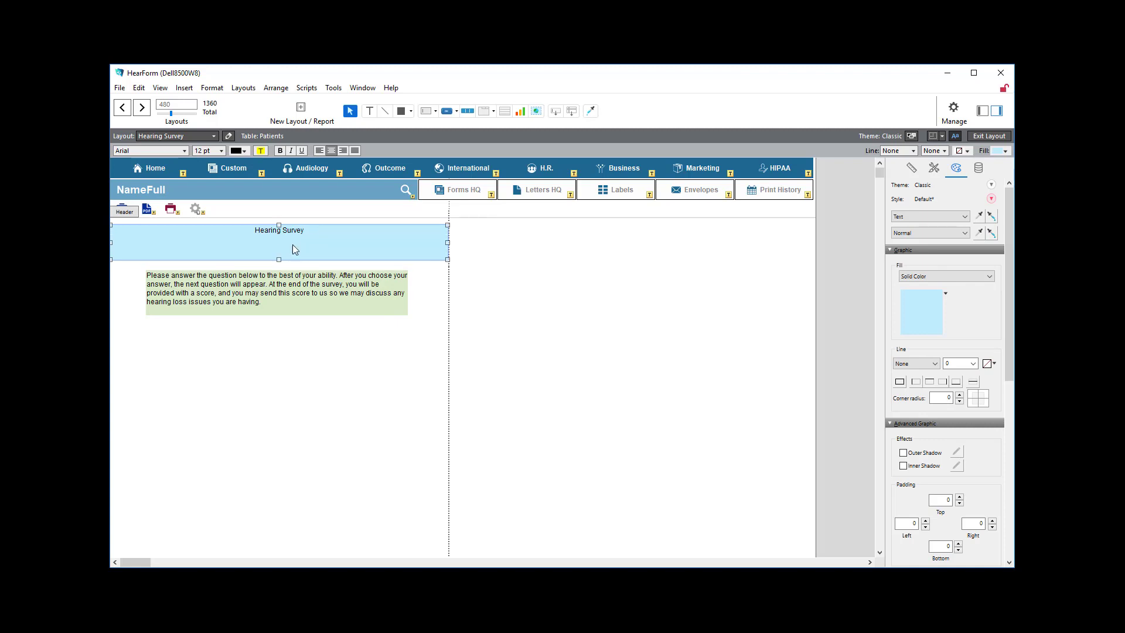
pyautogui.click(210, 88)
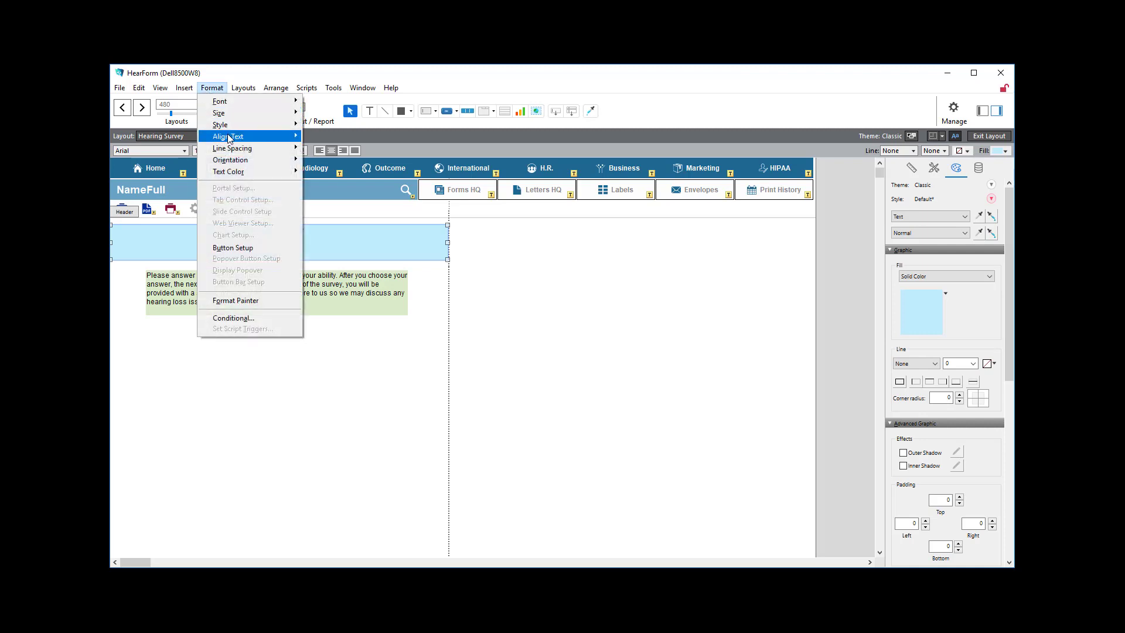
pyautogui.moveTo(230, 137)
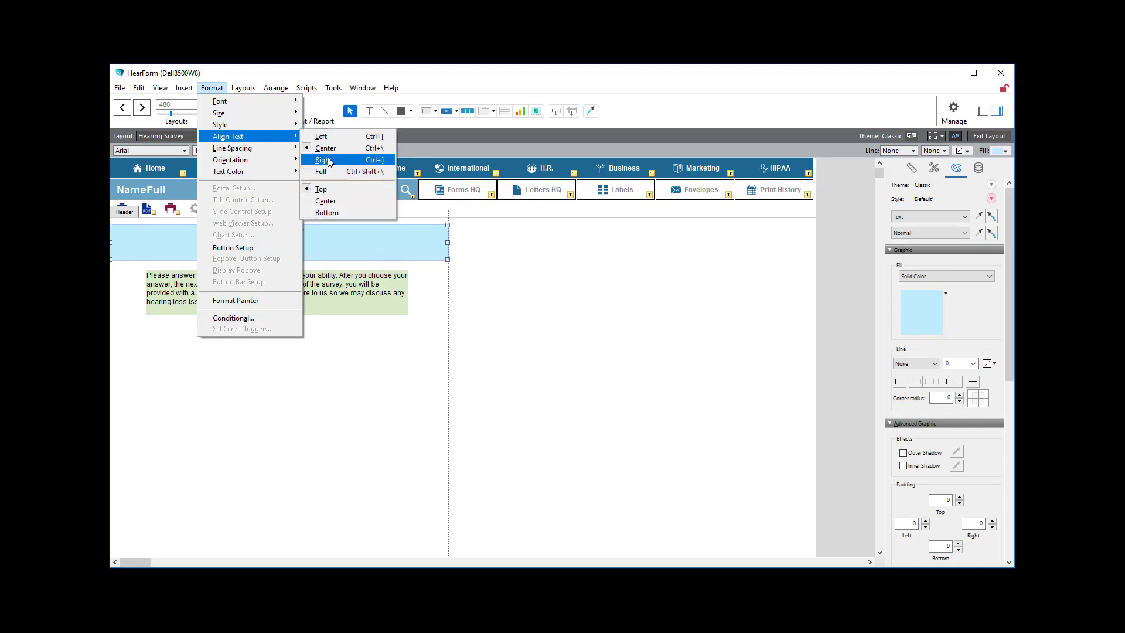
pyautogui.click(325, 201)
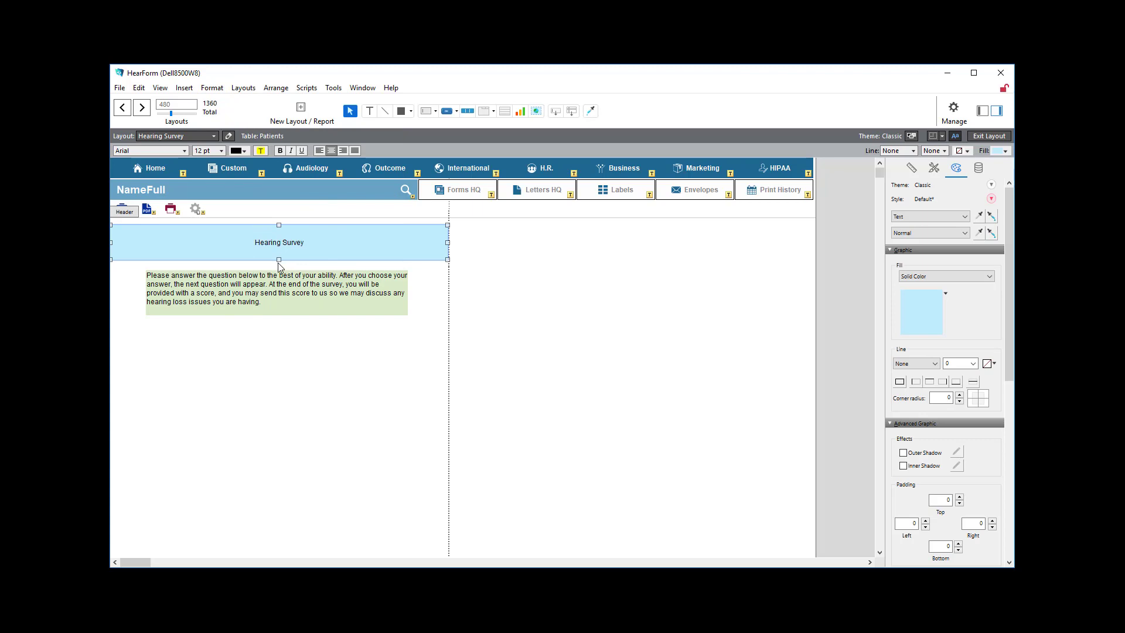
pyautogui.moveTo(279, 259); pyautogui.dragTo(308, 228)
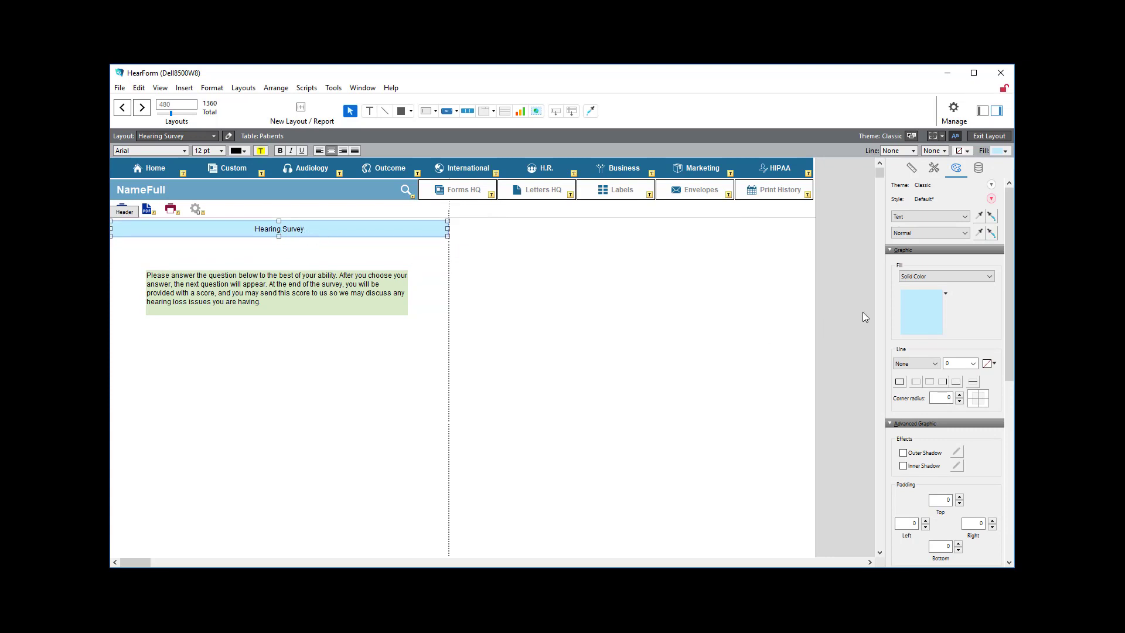
# - Change the Hearing Survey title bar's solid fill color to light gray
pyautogui.click(912, 314)
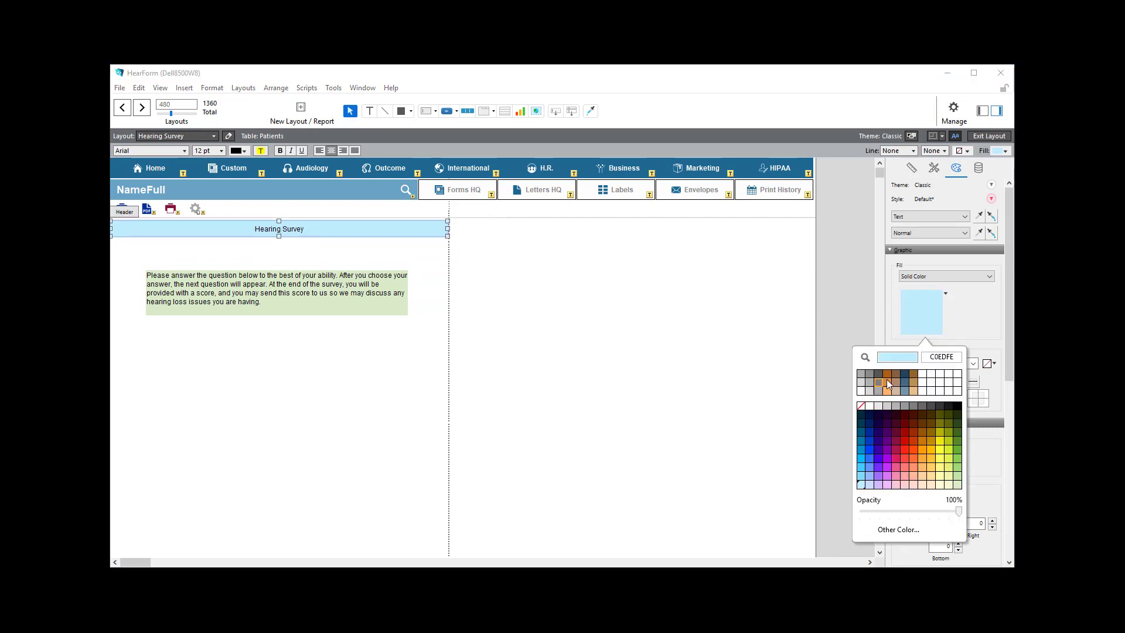
pyautogui.click(959, 170)
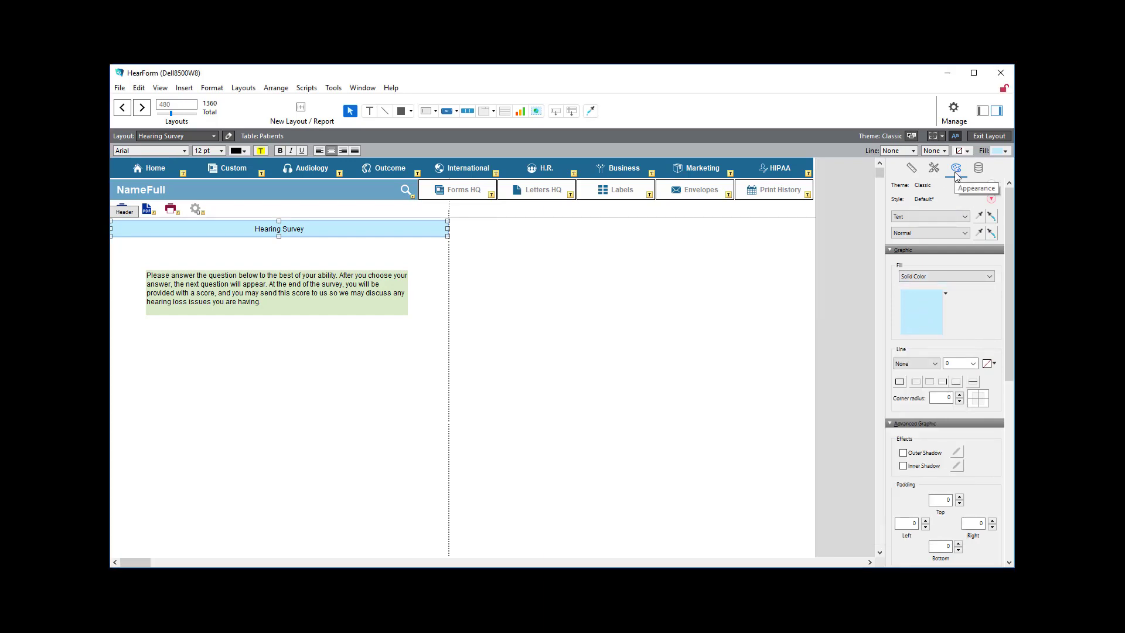
pyautogui.click(911, 169)
pyautogui.click(951, 170)
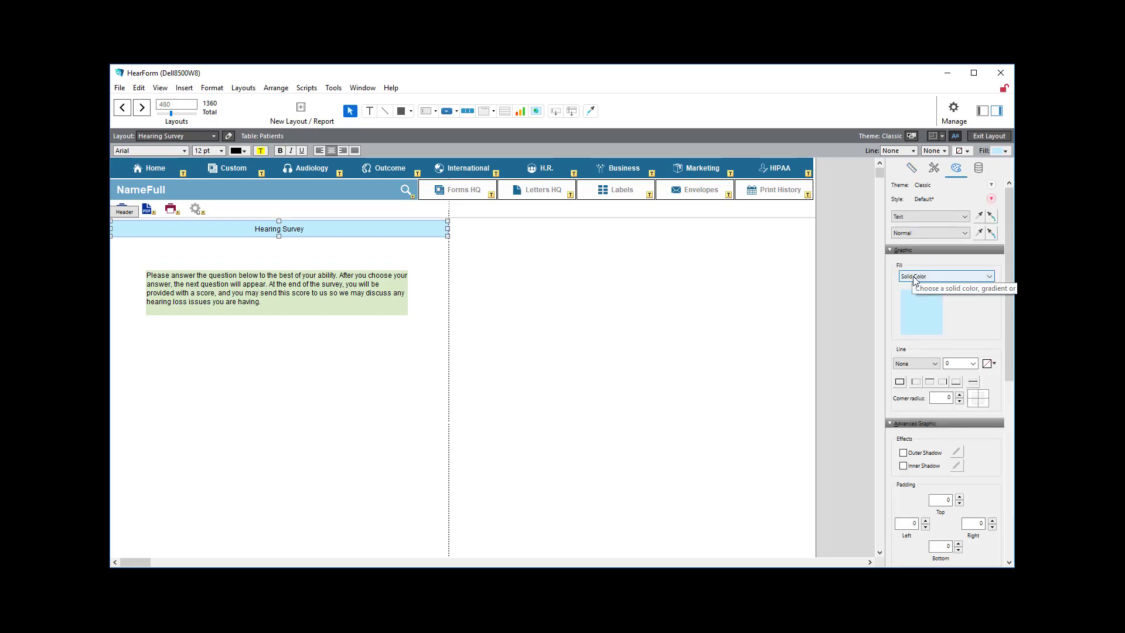
pyautogui.click(911, 323)
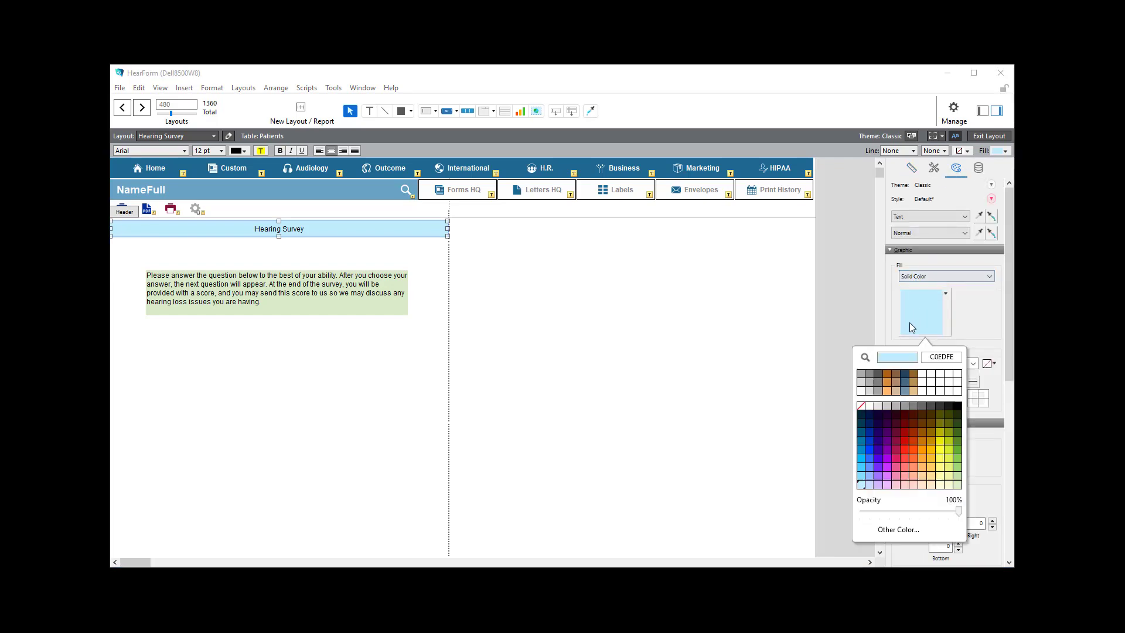
pyautogui.click(864, 383)
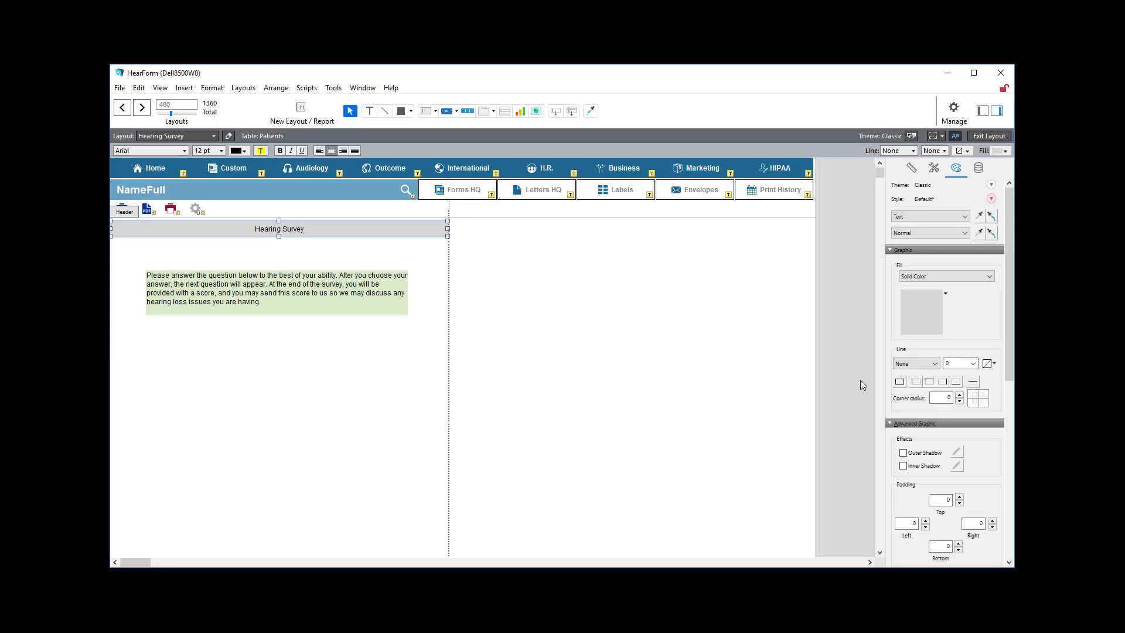
# - Increase the Hearing Survey title's font size to 13 pt
pyautogui.rightClick(321, 229)
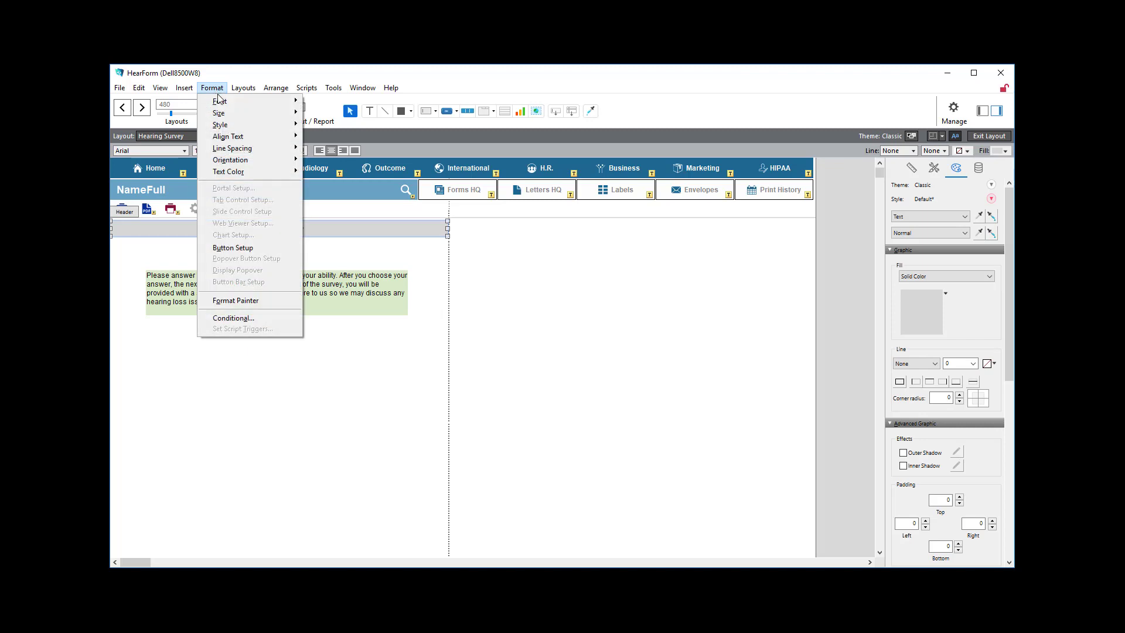
pyautogui.moveTo(221, 102)
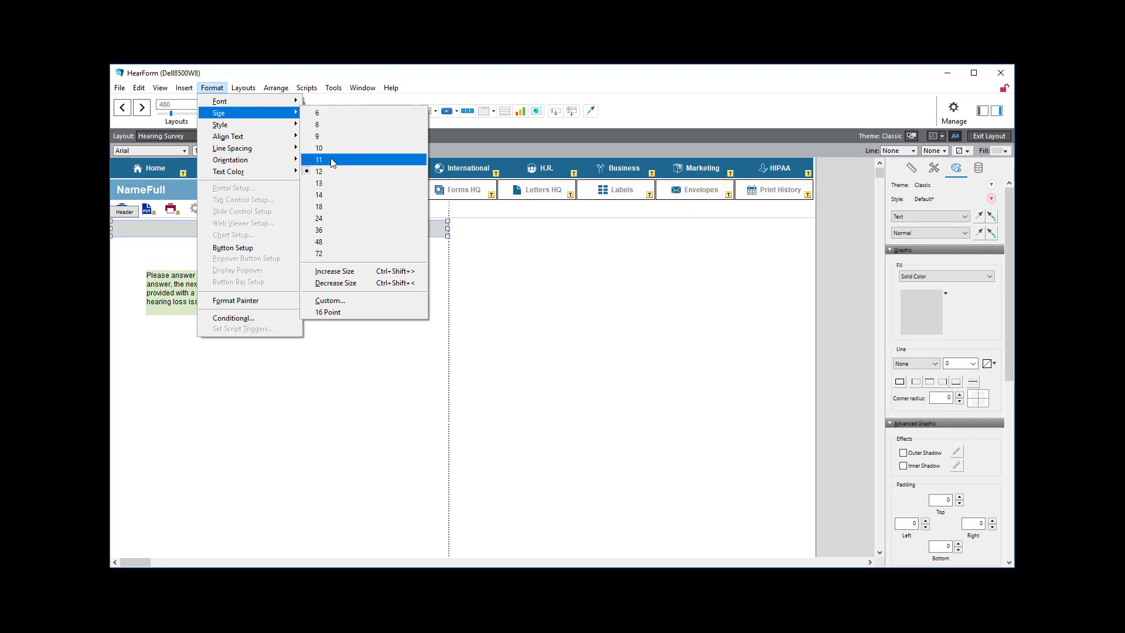
pyautogui.click(413, 275)
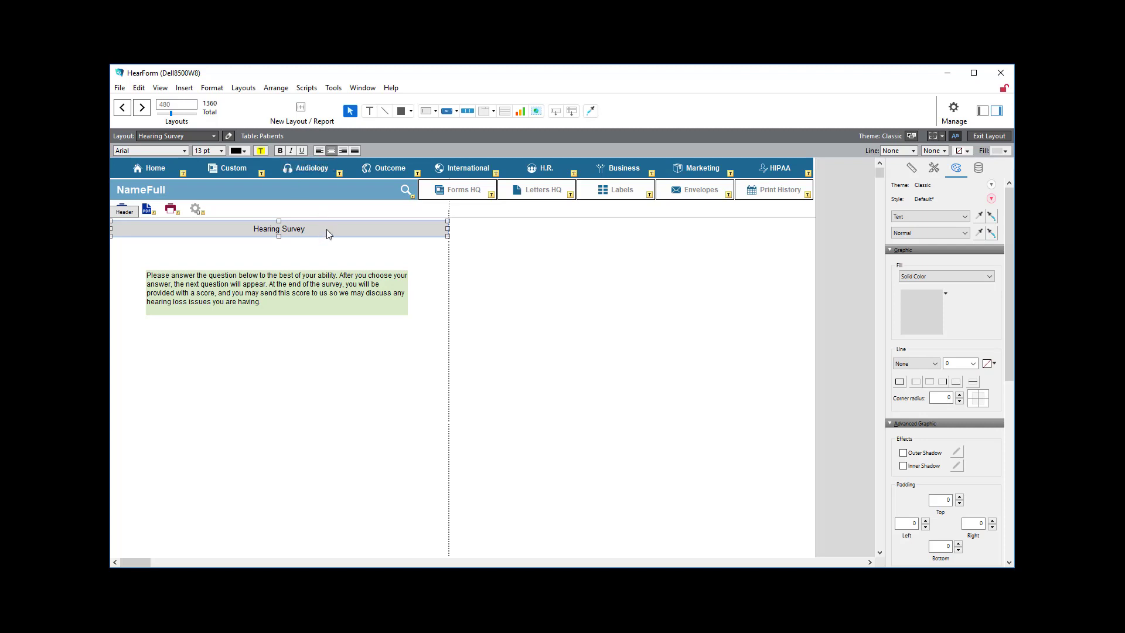
# - Make the Hearing Survey title bold at 24 pt and fit the height of its gray bar to the text
pyautogui.hotkey('ctrl', 'b')
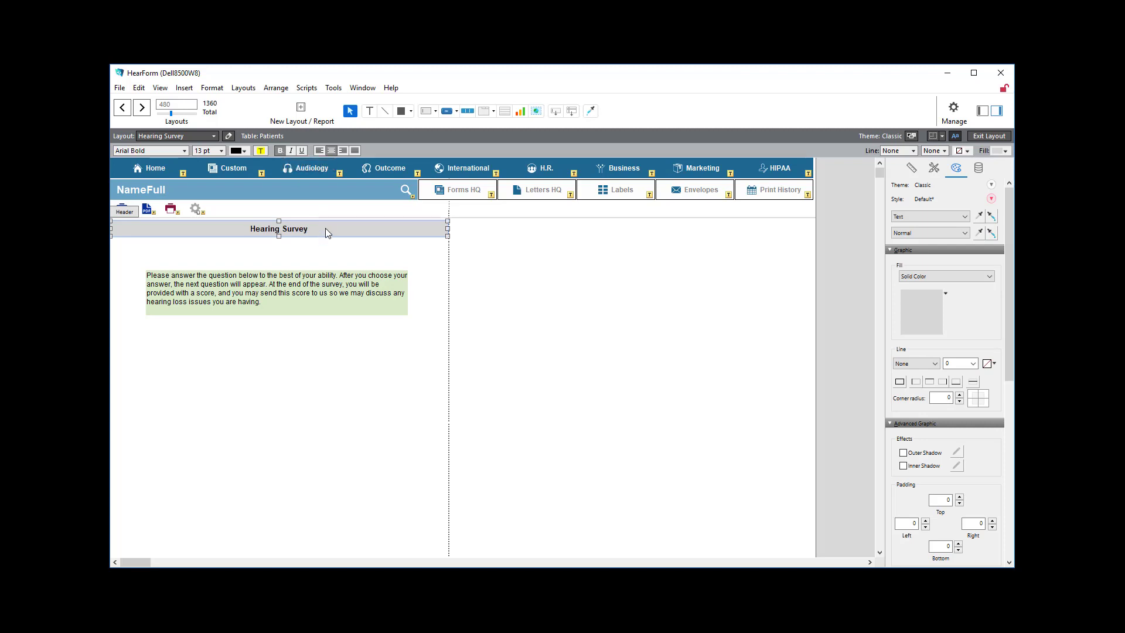
pyautogui.hotkey('ctrl', 'shift', '.')
pyautogui.hotkey('ctrl', 'shift', '.')
pyautogui.hotkey('ctrl', 'shift', '.')
pyautogui.hotkey('ctrl', 'shift', '.')
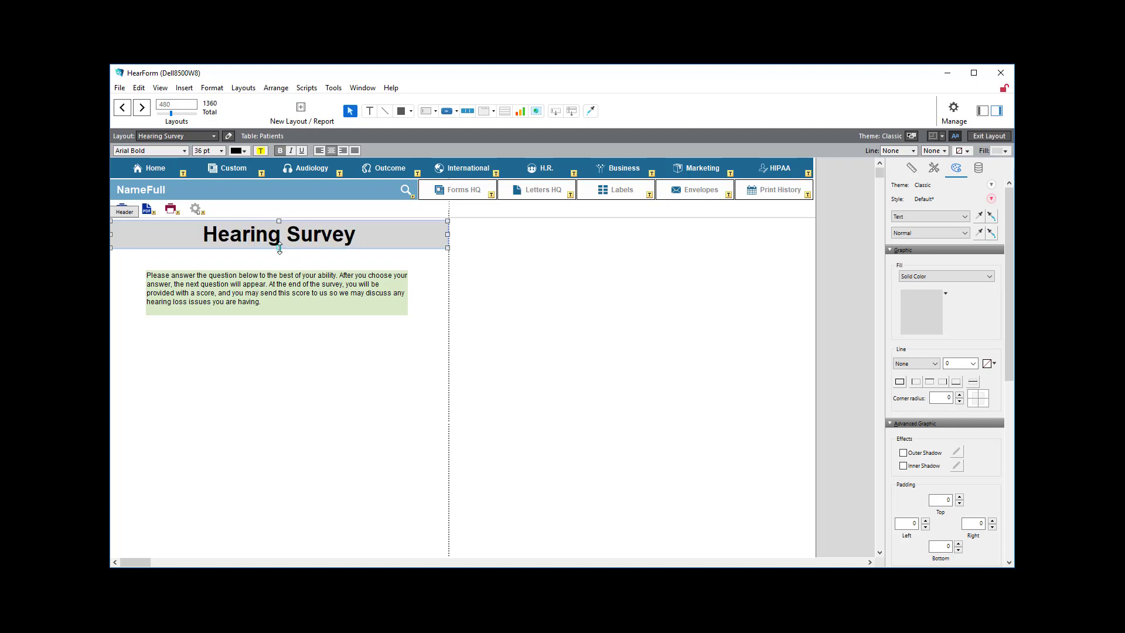
pyautogui.moveTo(279, 247); pyautogui.dragTo(279, 255)
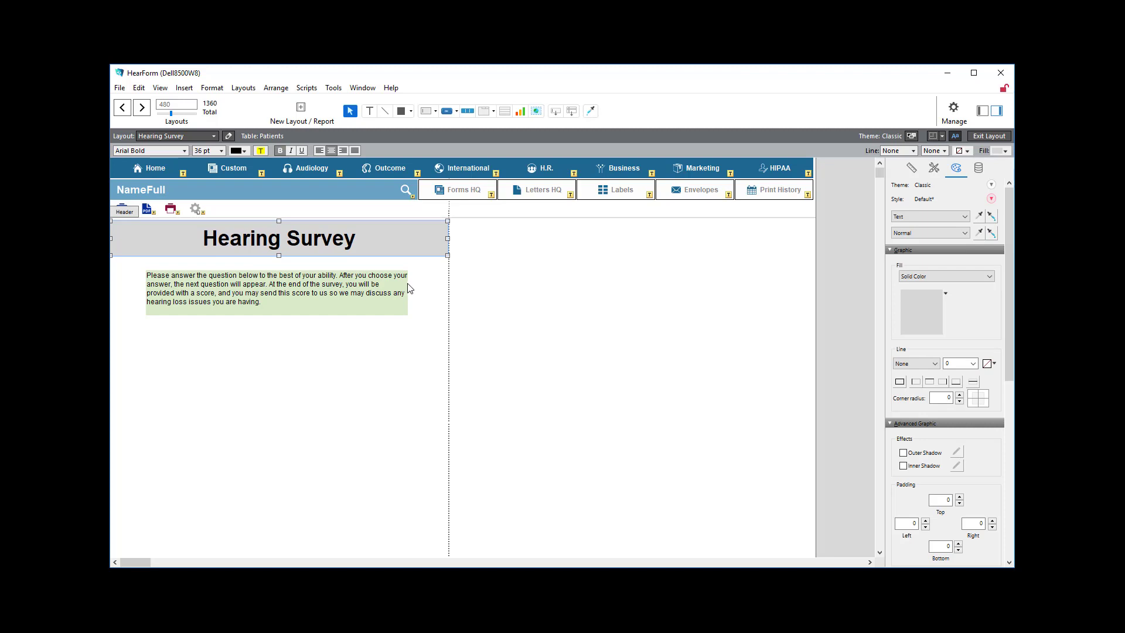
pyautogui.hotkey('ctrl', 'shift', ',')
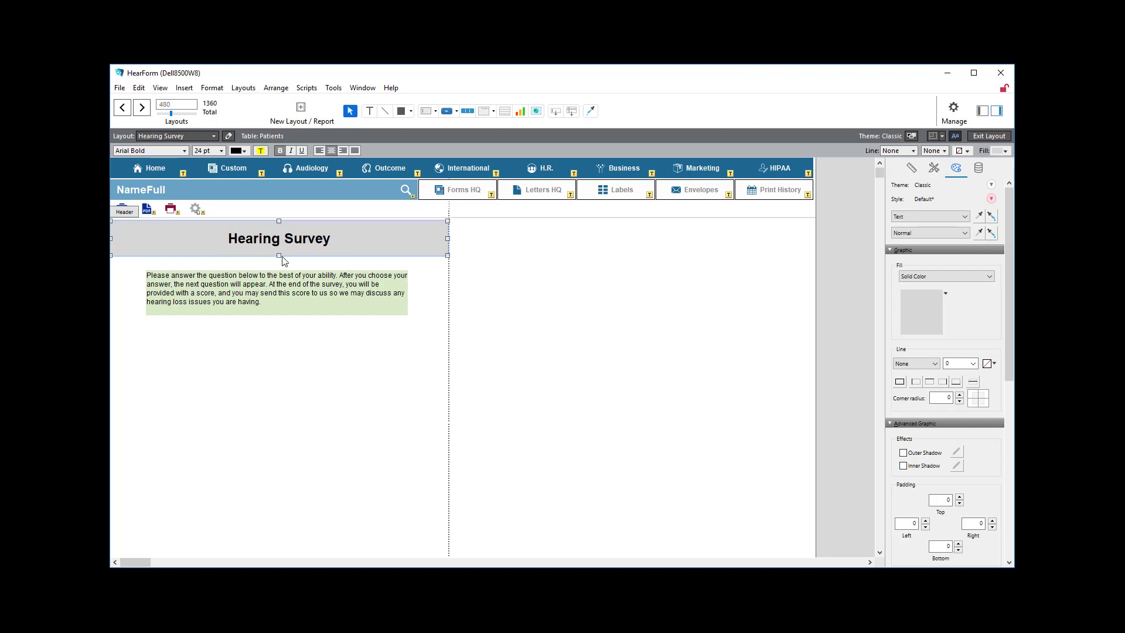
pyautogui.moveTo(279, 255); pyautogui.dragTo(283, 240)
pyautogui.click(545, 293)
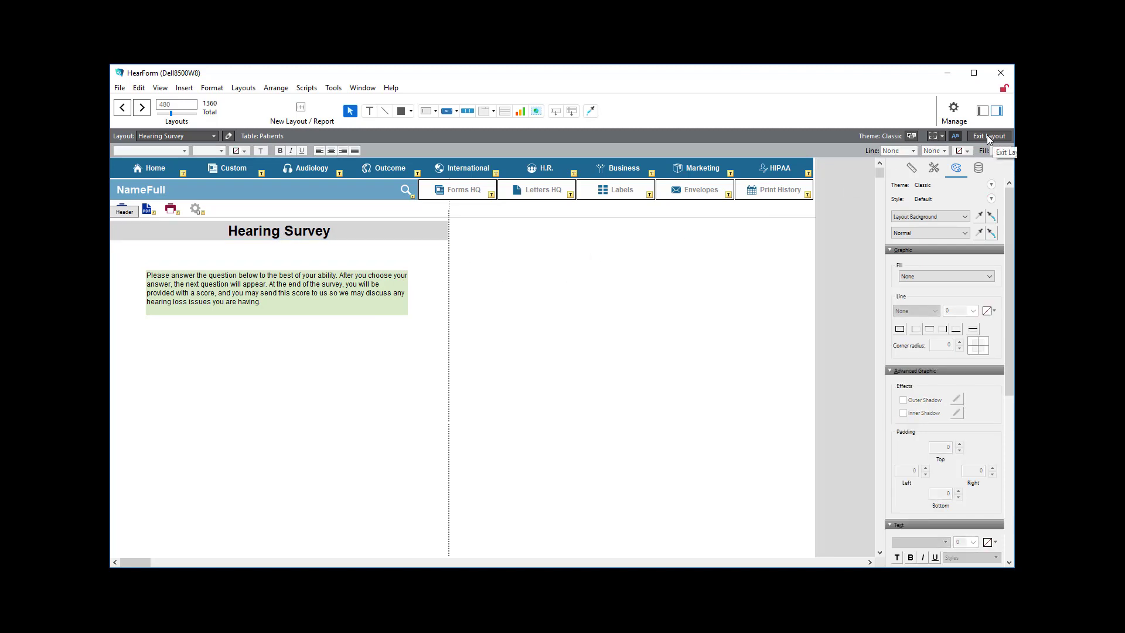
# - Turn off automatic saving of layout changes in the preferences, and exit layout editing with the form's changes saved
pyautogui.click(139, 87)
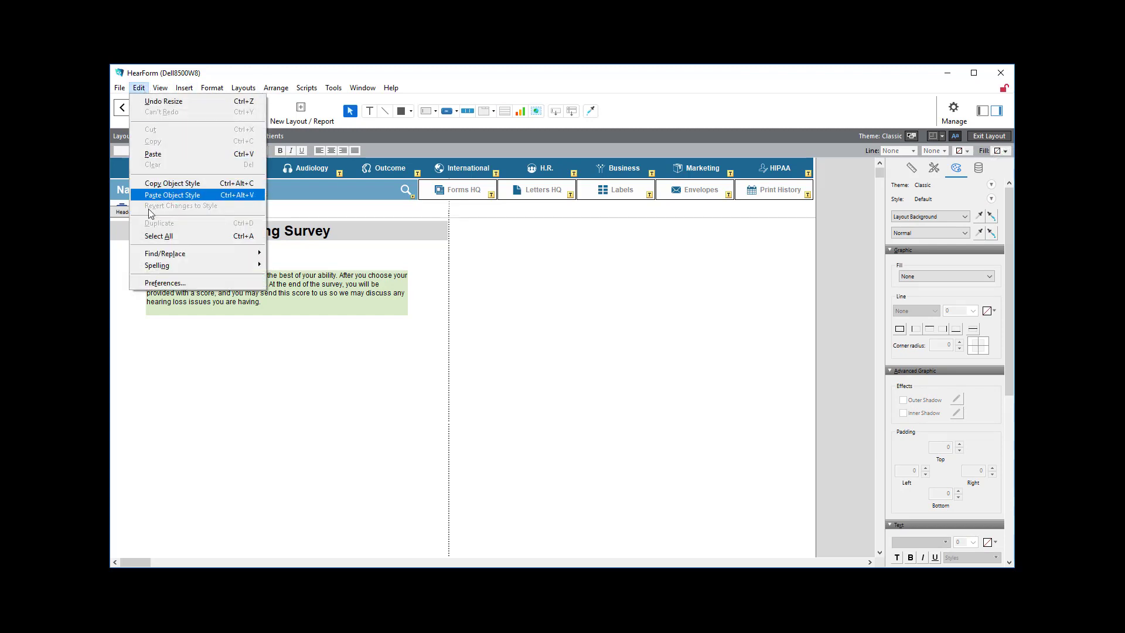
pyautogui.click(162, 283)
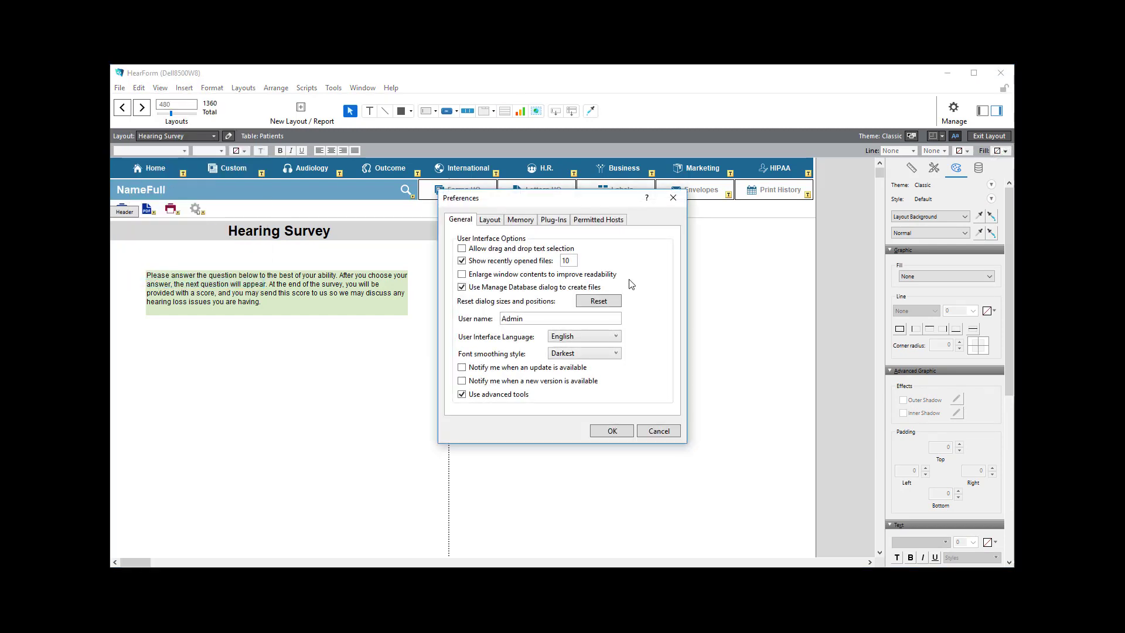
pyautogui.click(493, 221)
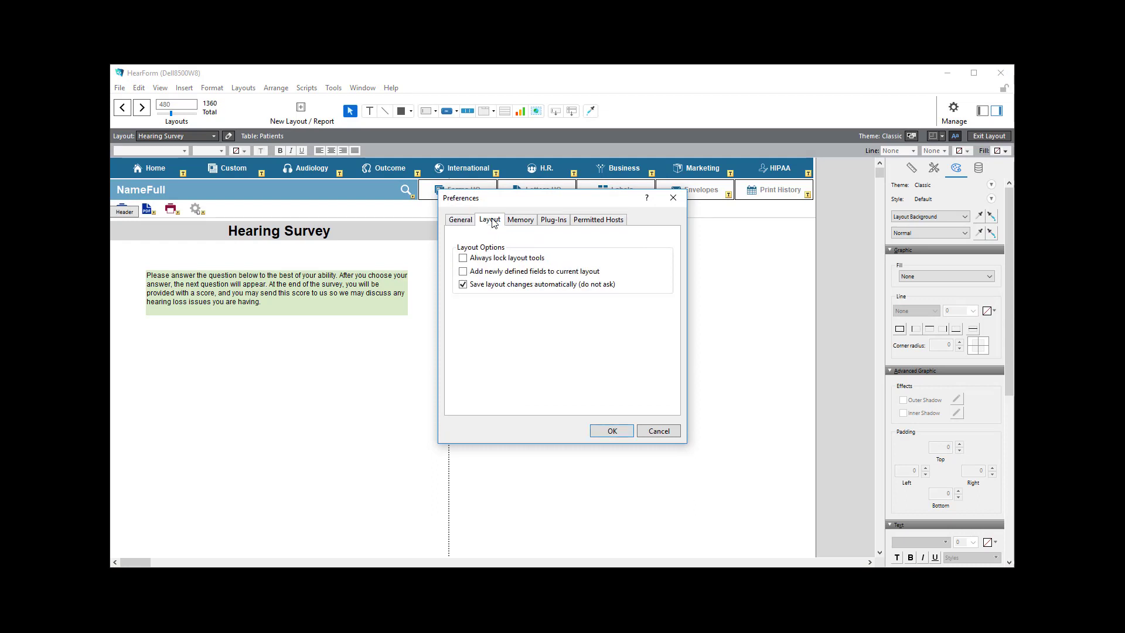
pyautogui.click(463, 284)
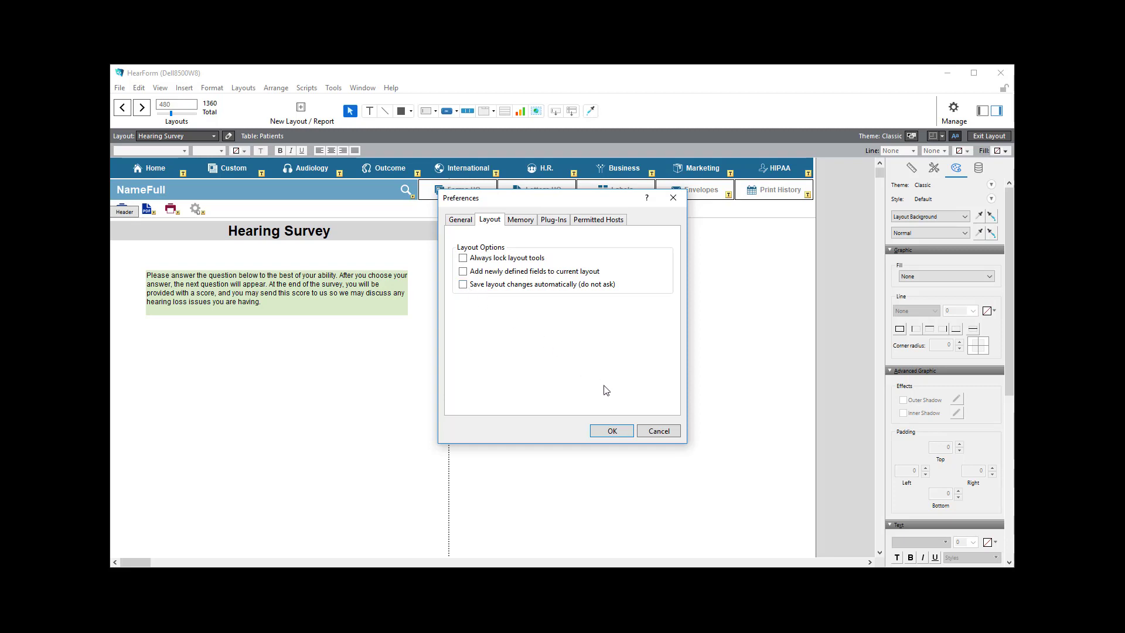
pyautogui.click(612, 431)
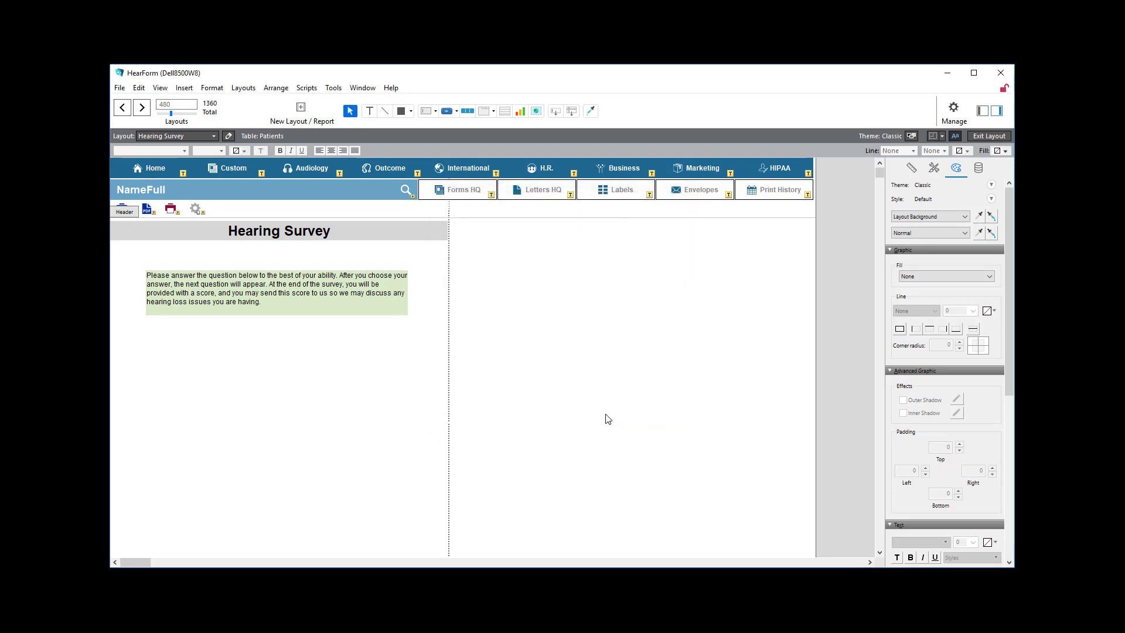
pyautogui.click(991, 137)
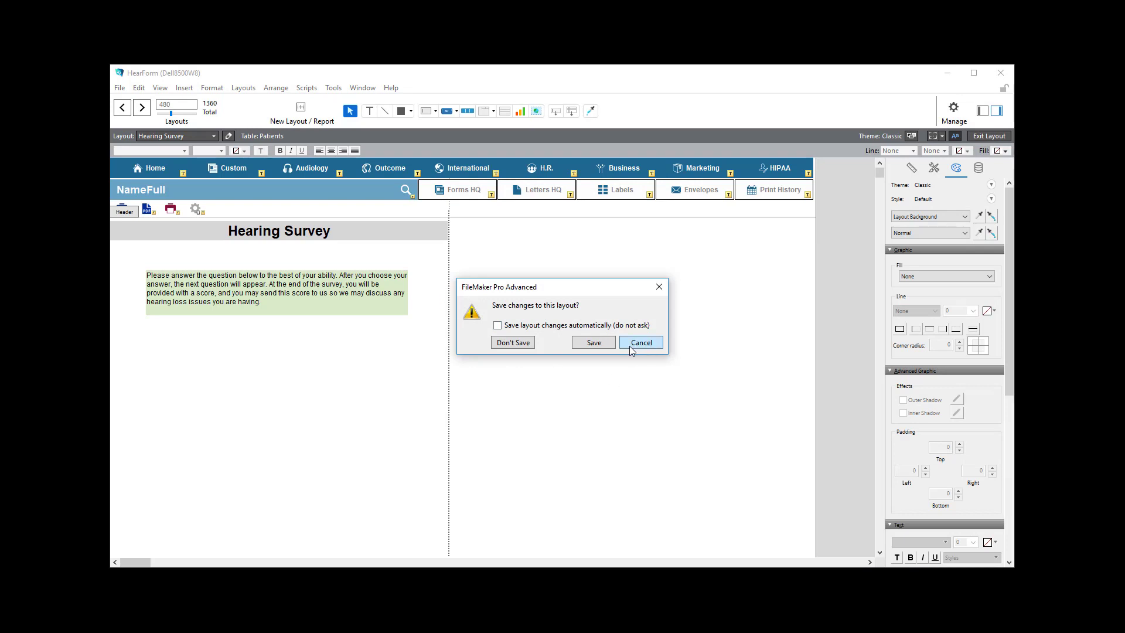
pyautogui.click(593, 344)
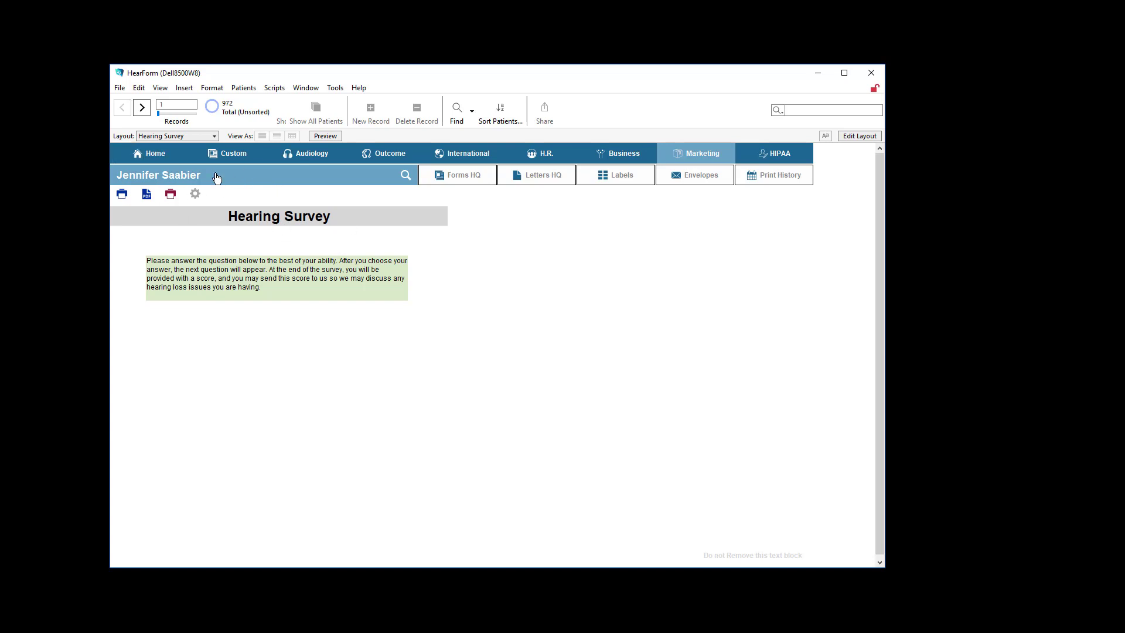
# - Look at the Hearing Survey in Preview, Layout and Browse modes, and view the list of available modes
pyautogui.click(333, 136)
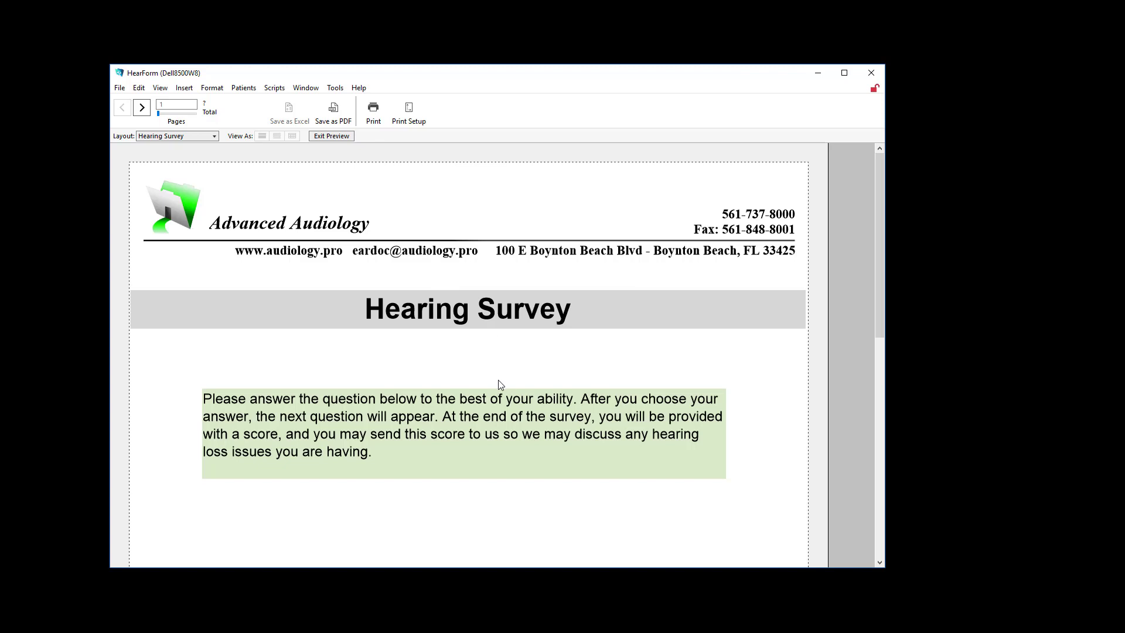
pyautogui.scroll(-2, 497, 379)
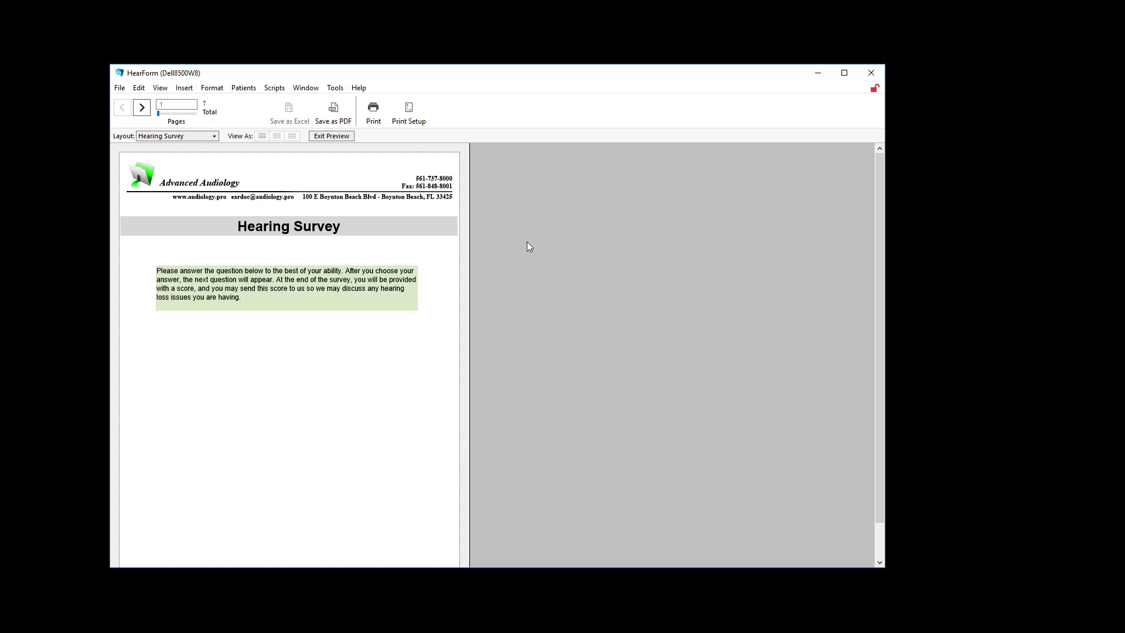
pyautogui.hotkey('ctrl', 'l')
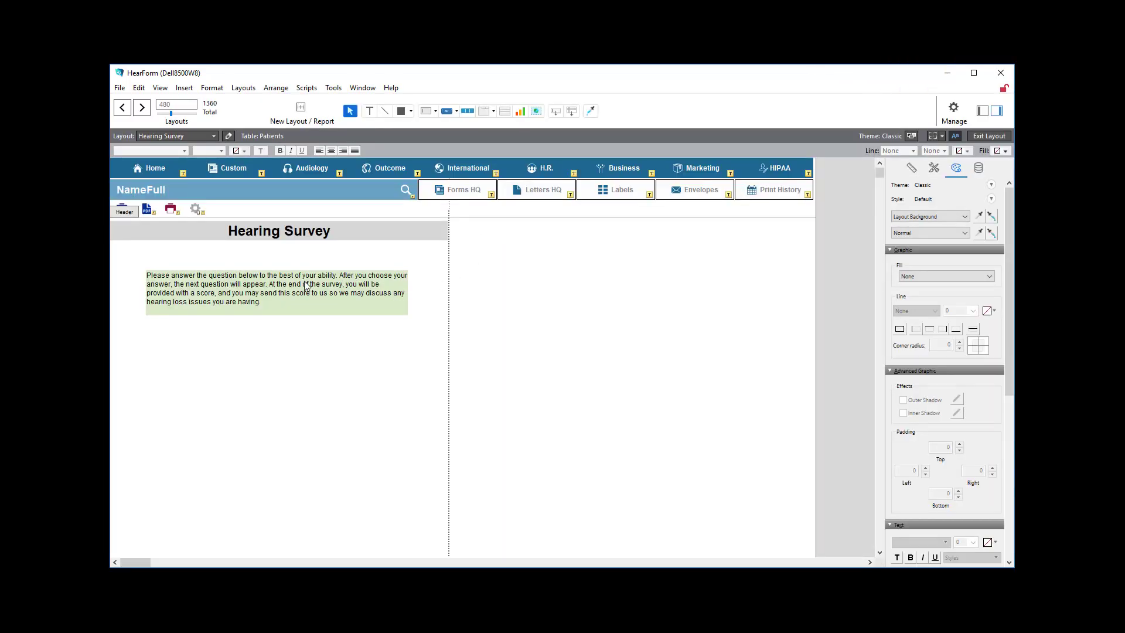
pyautogui.hotkey('ctrl', 'b')
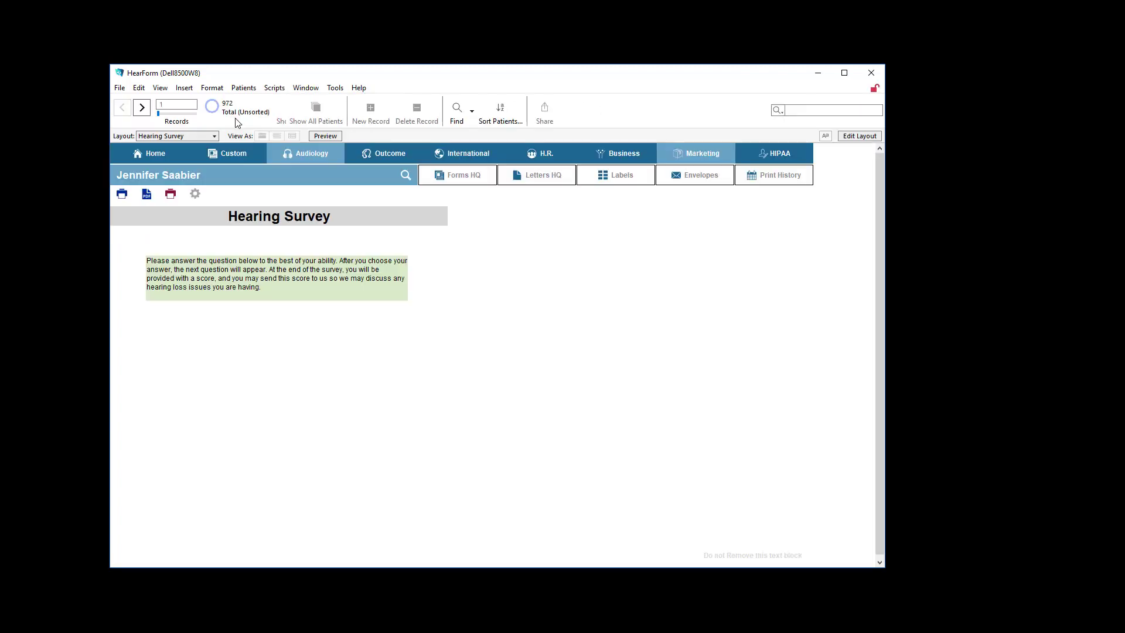
pyautogui.click(160, 87)
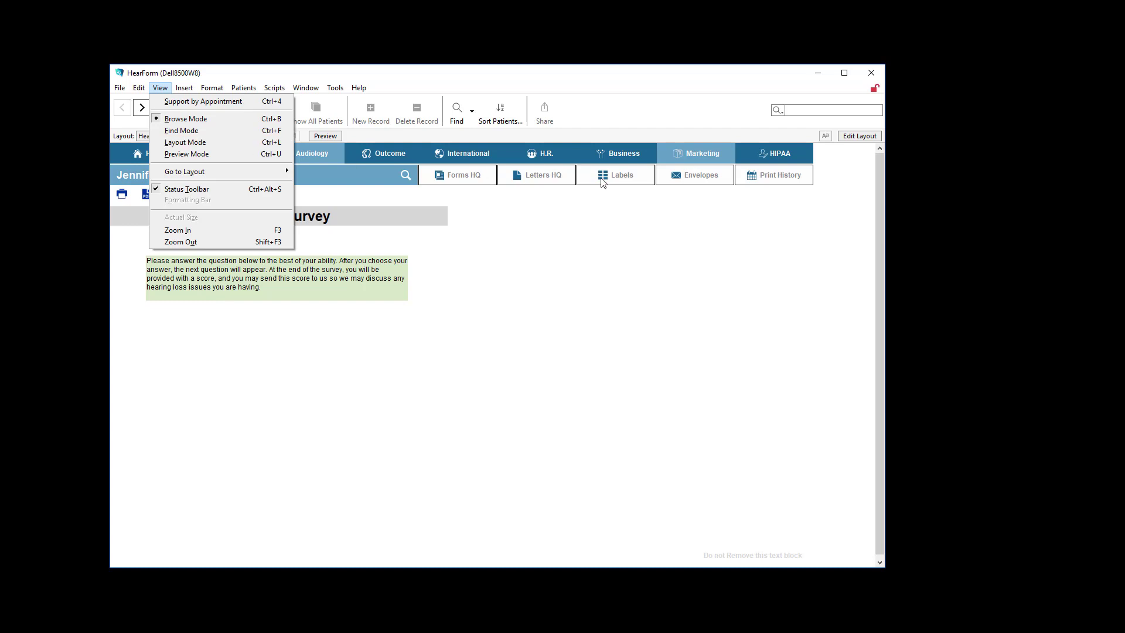
pyautogui.click(861, 138)
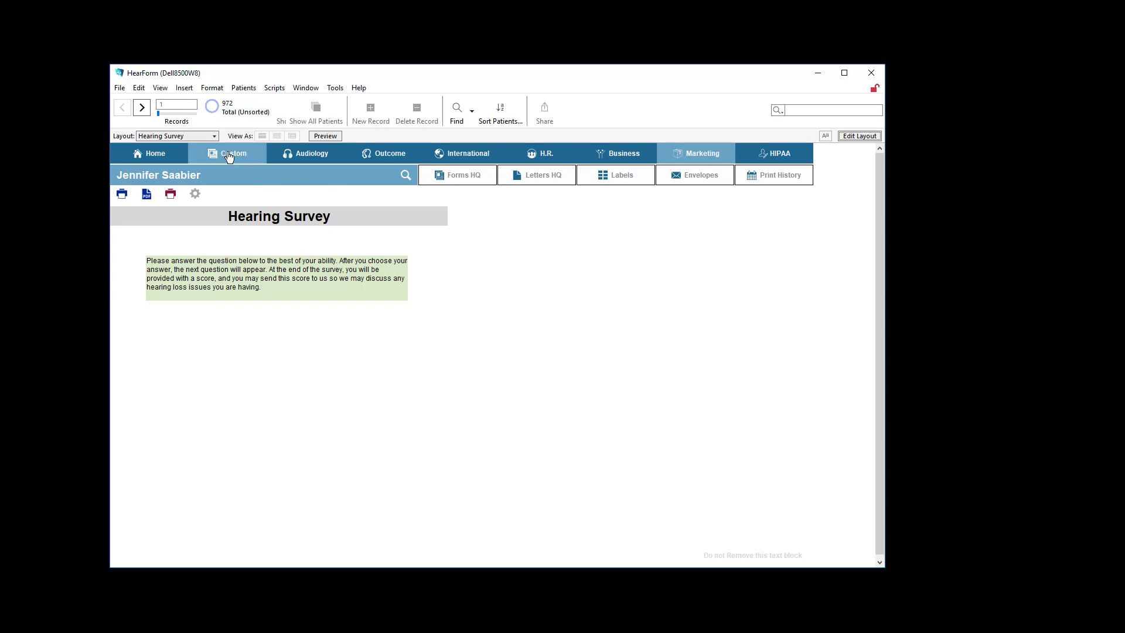
# - Return to layout editing and move the green instructions block up and left, just below the title bar near the page edge
pyautogui.click(859, 136)
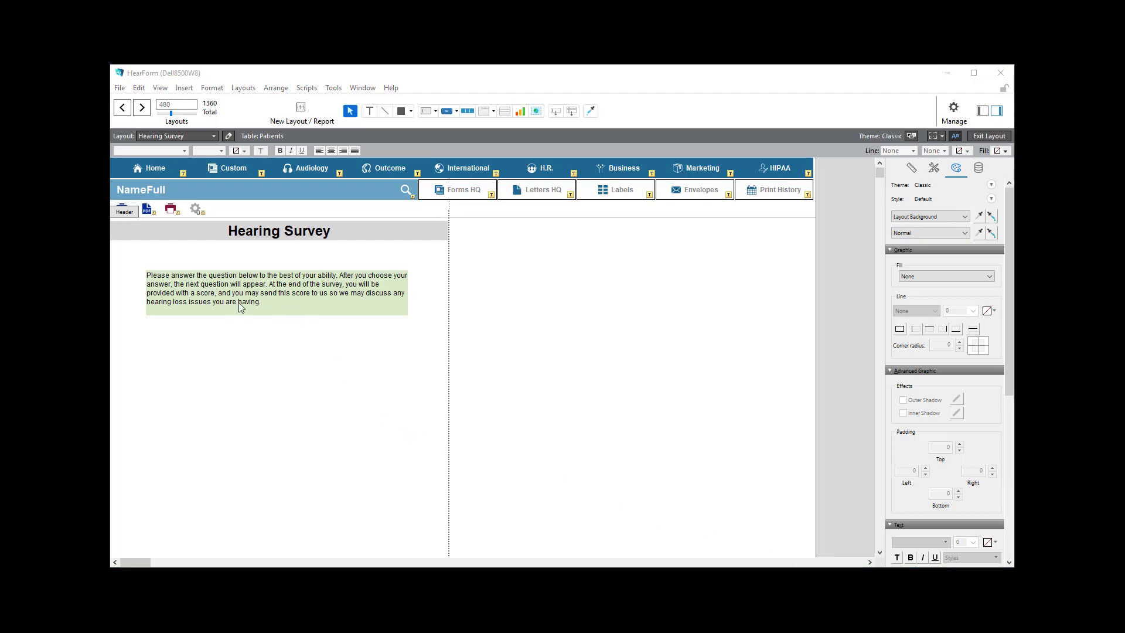
pyautogui.moveTo(247, 298); pyautogui.dragTo(233, 285)
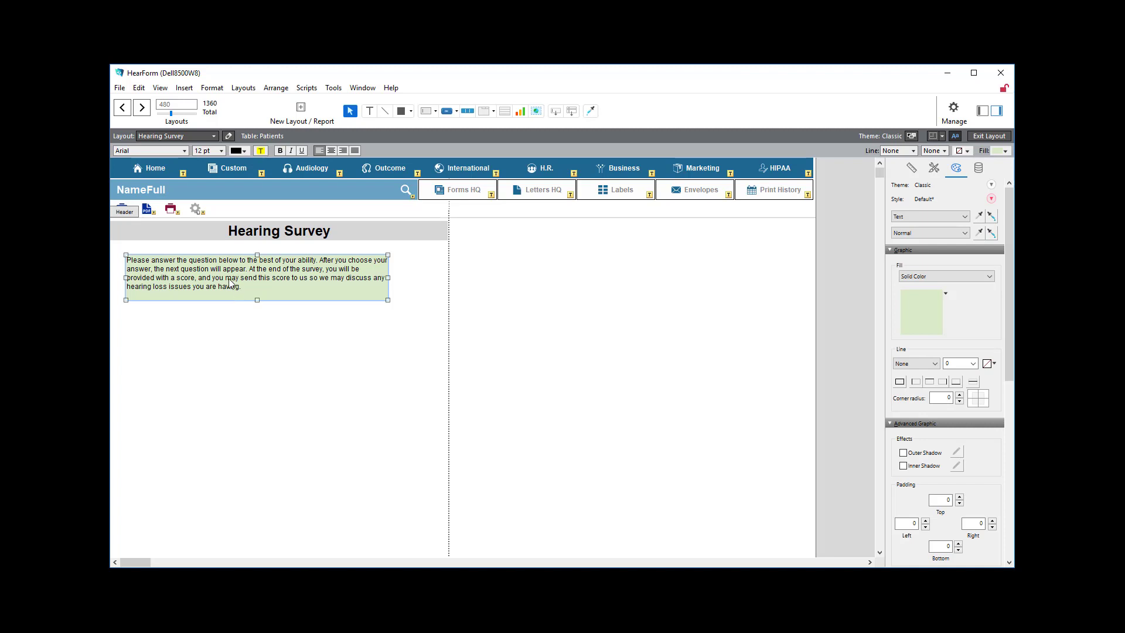
pyautogui.moveTo(235, 282)
pyautogui.mouseDown()
pyautogui.moveTo(218, 283)
pyautogui.moveTo(229, 284)
pyautogui.mouseUp()
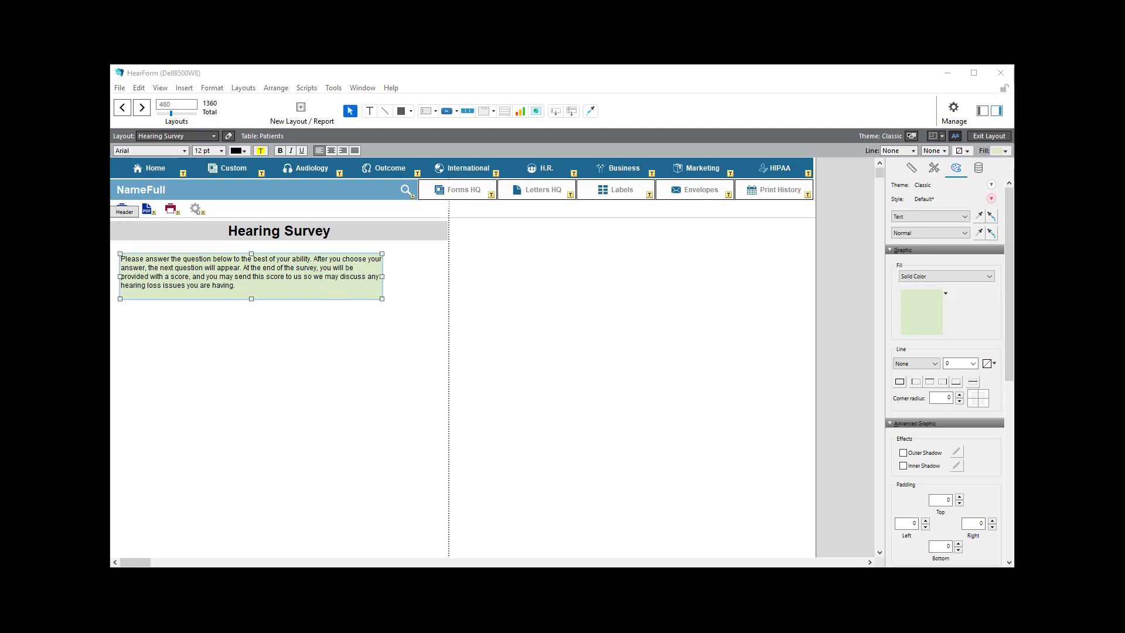
# - Add a text block listing Almost always, Half the time, Occasionally and Never, left-aligned directly below the green instructions
pyautogui.click(212, 345)
pyautogui.hotkey('ctrl', 'v')
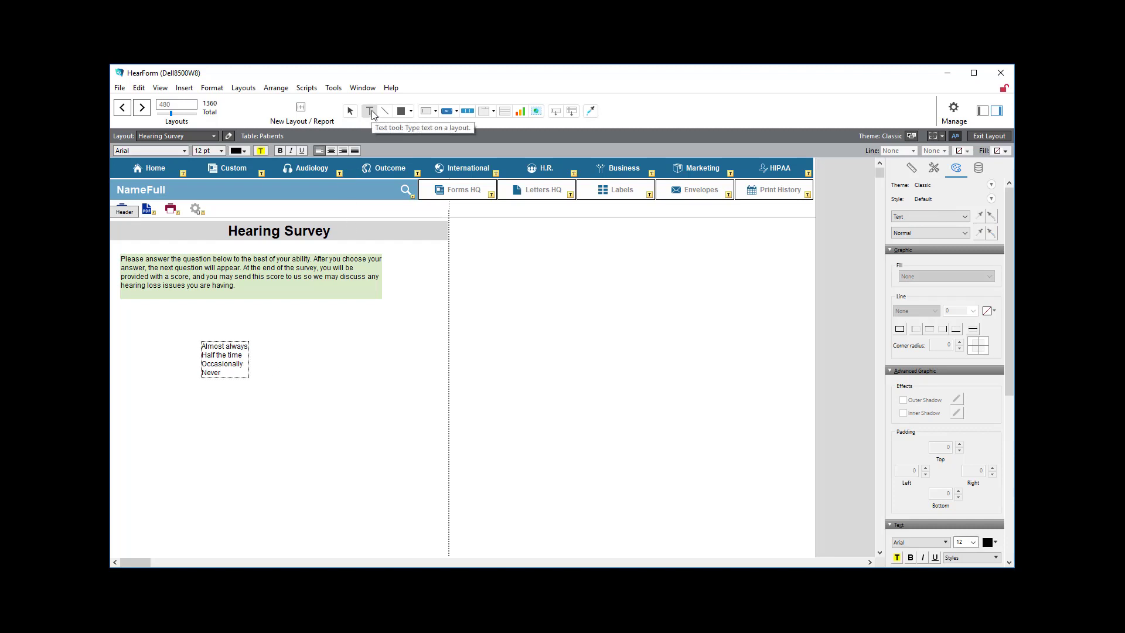
pyautogui.click(247, 381)
pyautogui.moveTo(248, 375); pyautogui.dragTo(148, 328)
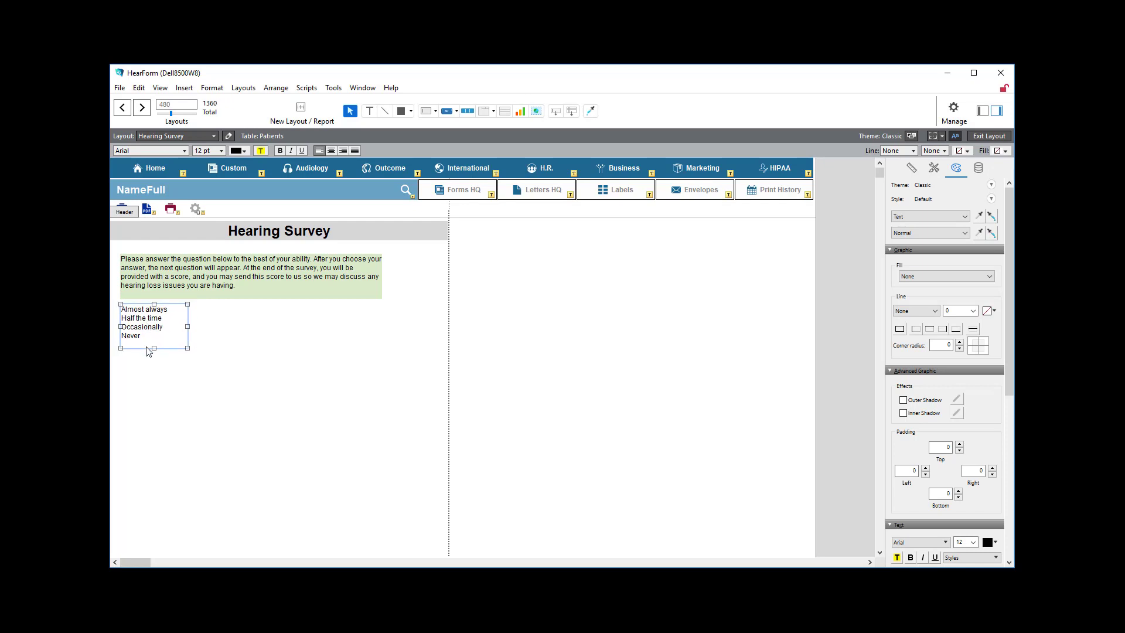
# - Make the four answer choices below the instructions bold
pyautogui.hotkey('ctrl', 'b')
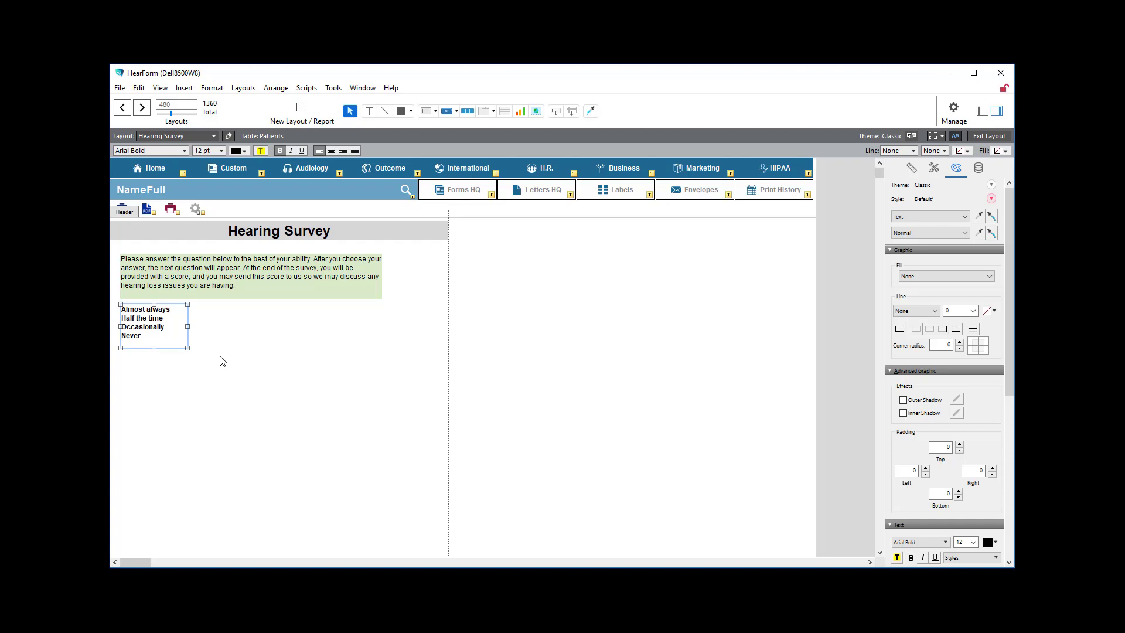
pyautogui.click(280, 151)
pyautogui.click(281, 151)
pyautogui.click(161, 89)
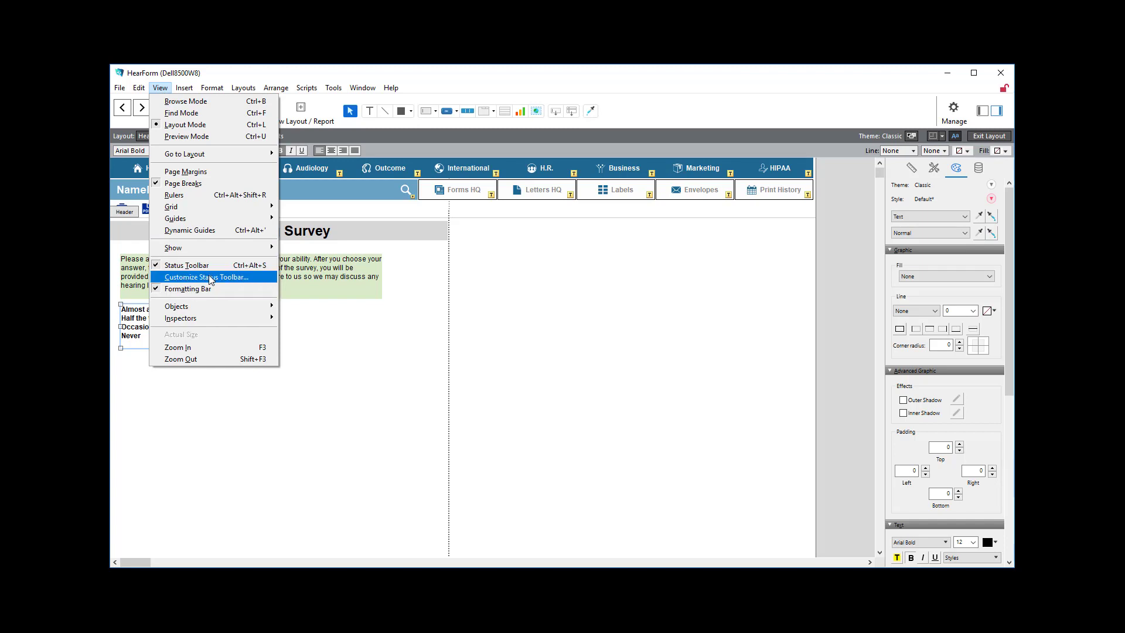
pyautogui.click(338, 390)
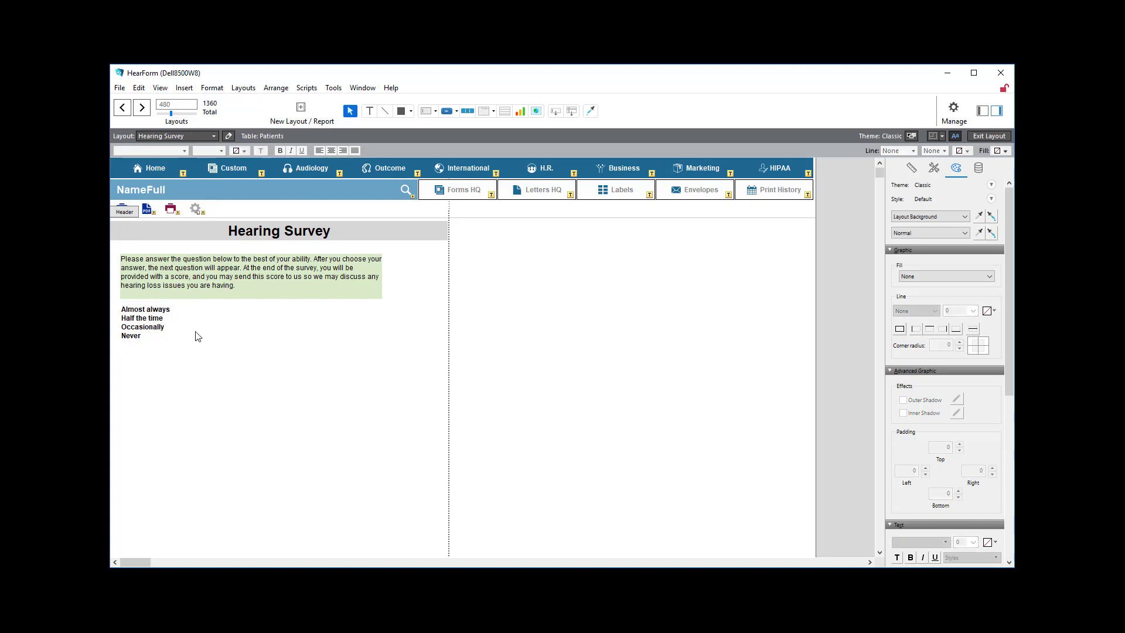
pyautogui.click(155, 321)
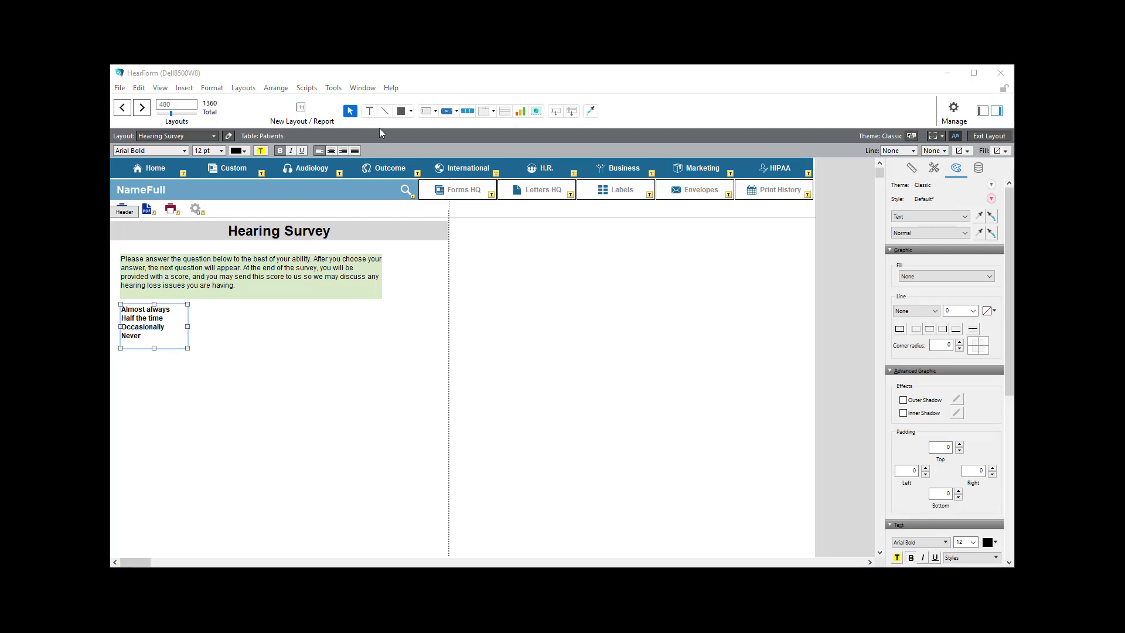
# - Add the question "Are there situations in which you find it difficult to hear clearly?" below the answer choices, and widen its text block toward the page edge
pyautogui.click(371, 114)
pyautogui.click(227, 395)
pyautogui.write('Are there situations in which you find it difficult to hear clearly?')
pyautogui.click(334, 453)
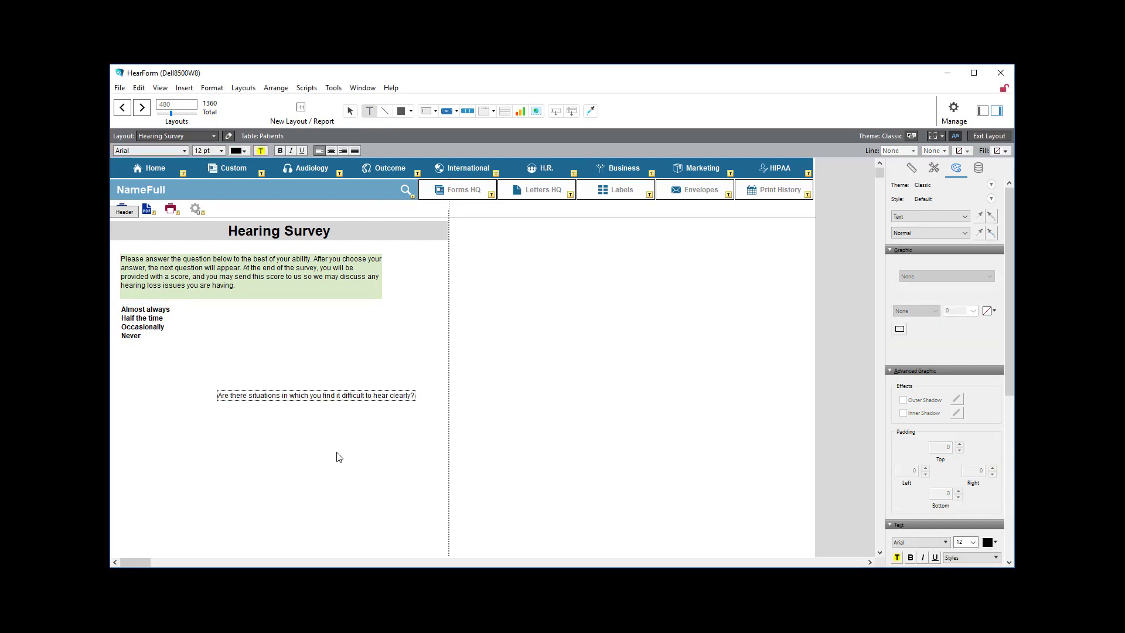
pyautogui.moveTo(316, 398); pyautogui.dragTo(219, 364)
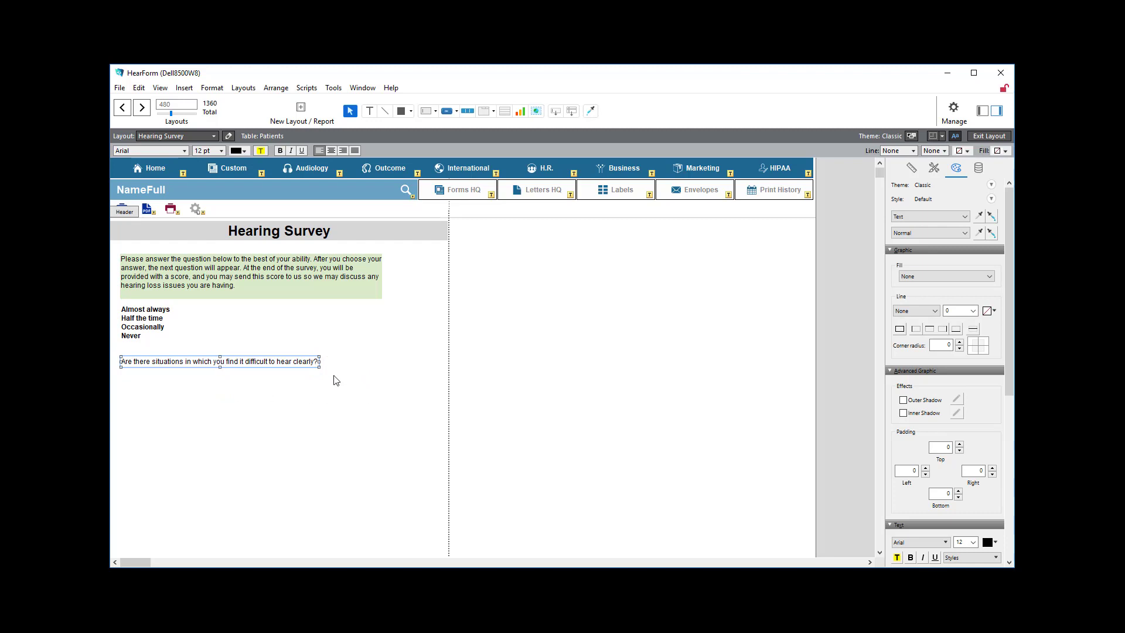
pyautogui.moveTo(319, 364); pyautogui.dragTo(424, 378)
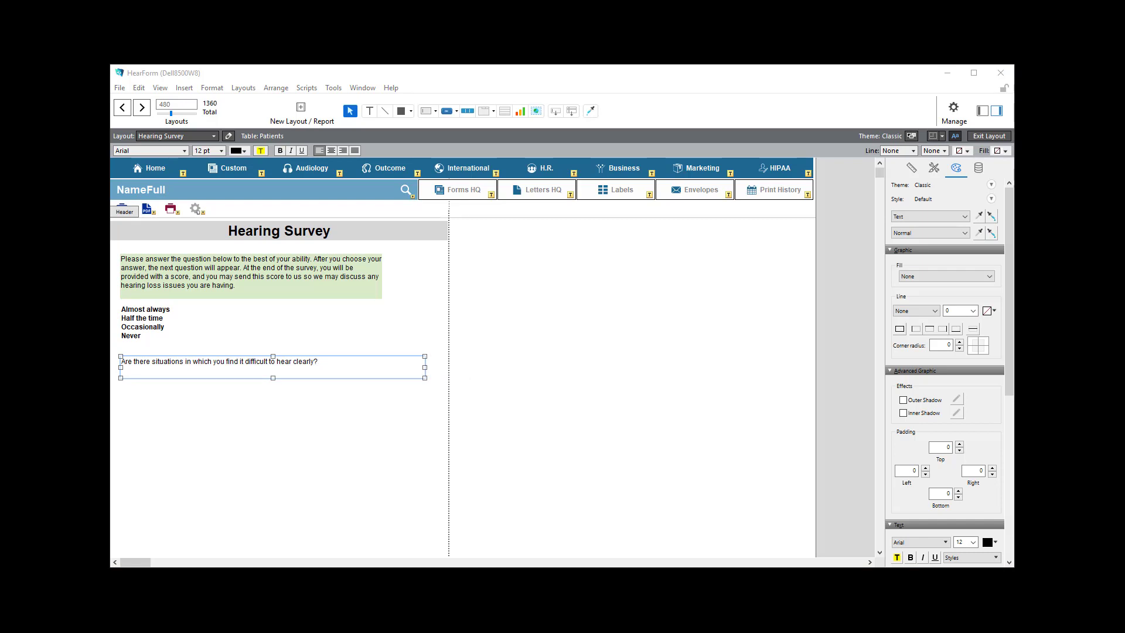
# - Add nine more questions below the first, from "Do you have to strain to understand conversations?" to "Do you find understanding women and children particularly challenging?"
pyautogui.click(330, 361)
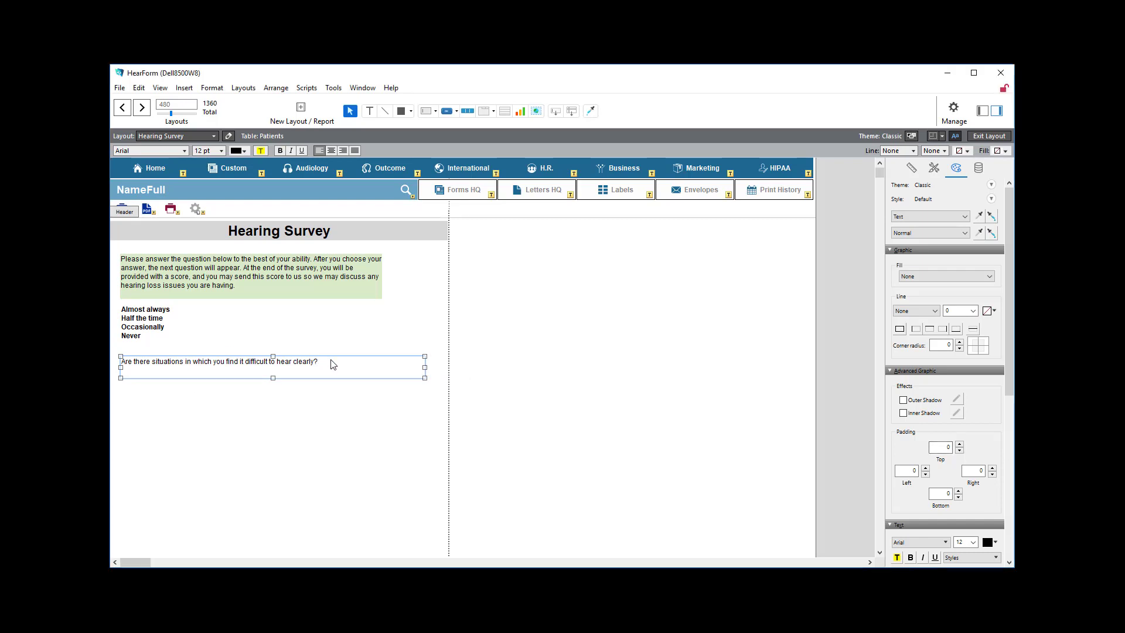
pyautogui.click(331, 364)
pyautogui.press('Return')
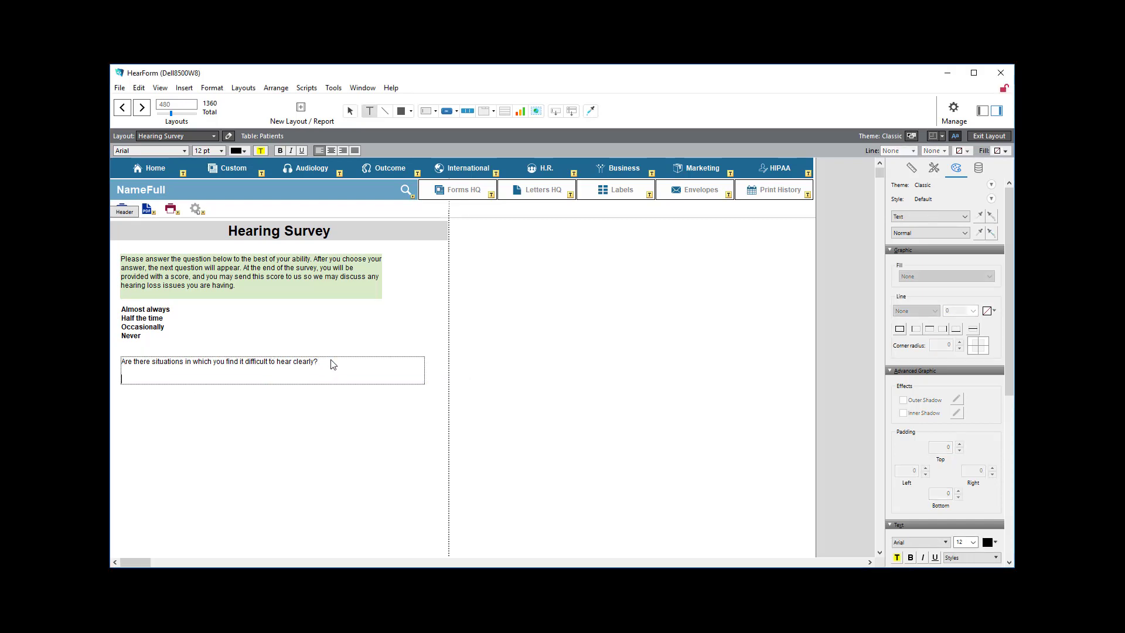
pyautogui.write('Do you have to strain to understand conversations?  Do you have a problem hearing over the telephone?  Do you have trouble following a conversation when two or more people are talking at the same time?  Do you have trouble hearing conversations in a noisy background such as a restaurant or a group gathering?  Do you have dizziness, pain, or ringing in your ears?  Do family members or coworkers remark about you missing what has been said?  Do people complain that you turn the TV volume up too high?  Do you find it hard to hear someone when they talk in a soft voice or whisper?  Do you find understanding women and children particularly challenging?')
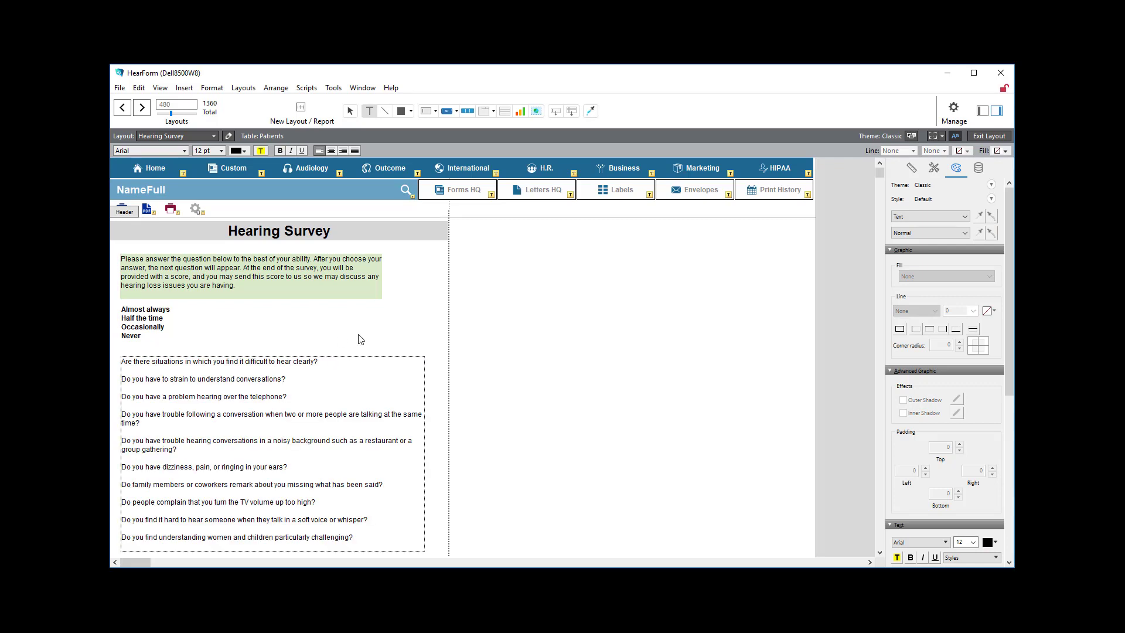
pyautogui.press('Escape')
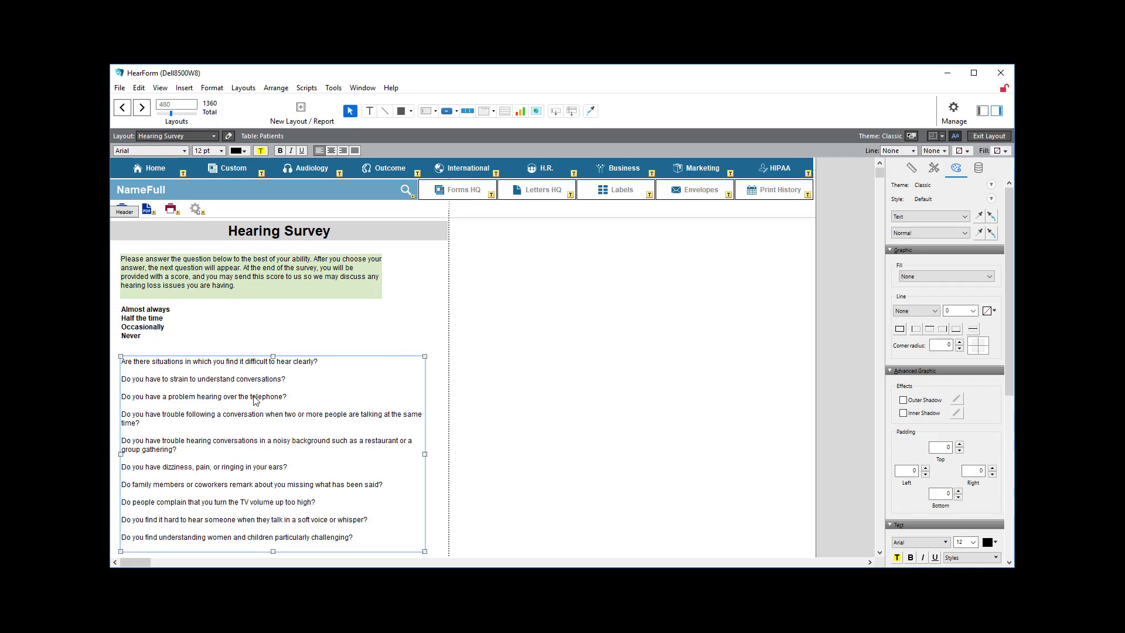
pyautogui.click(159, 329)
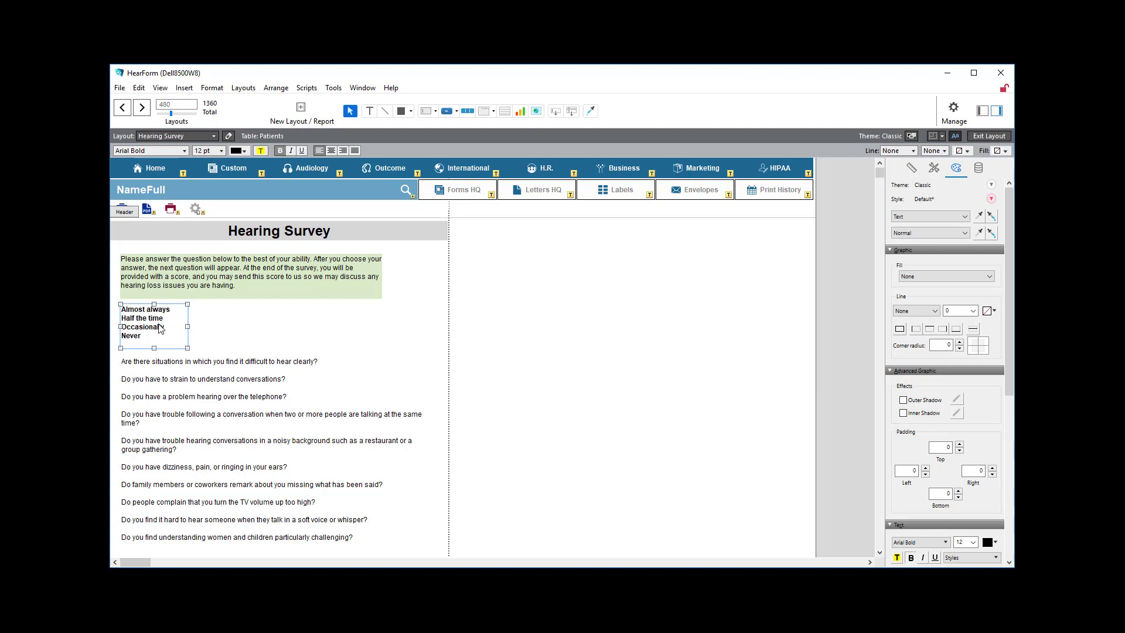
# - Examine the layout's header and body part labels and the lower boundary of the body
pyautogui.click(183, 273)
pyautogui.click(256, 237)
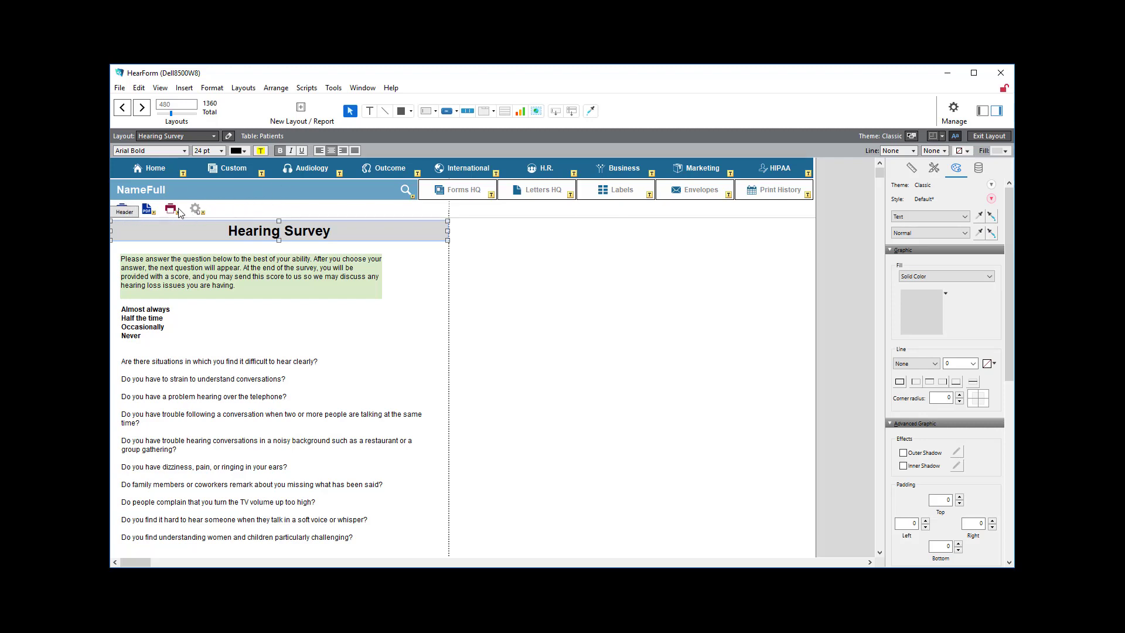
pyautogui.click(123, 216)
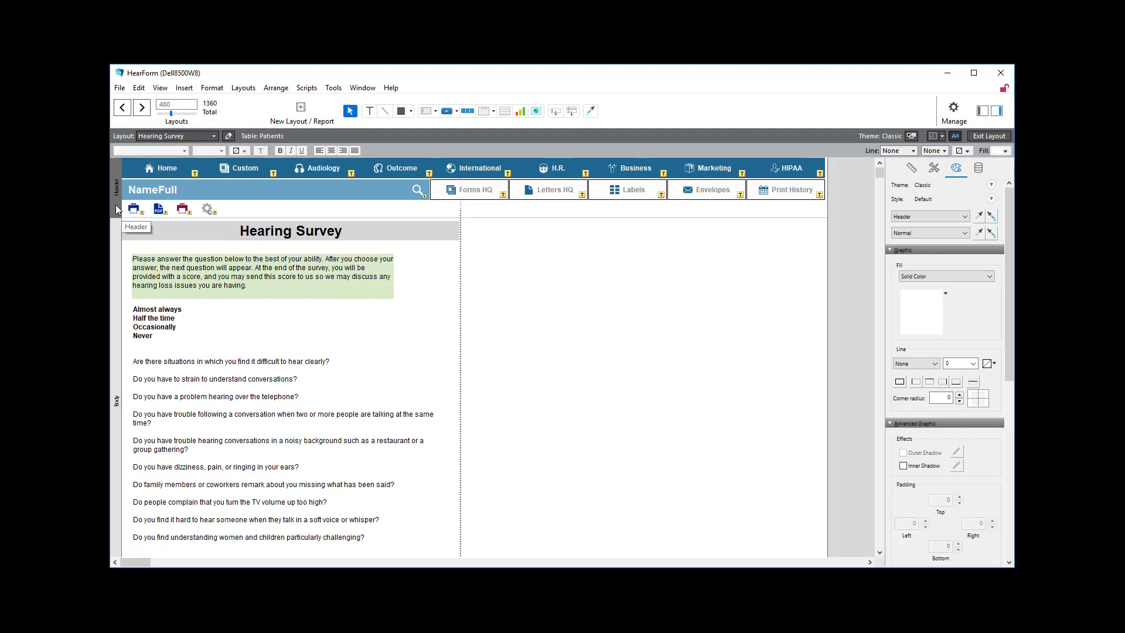
pyautogui.click(115, 205)
pyautogui.click(120, 214)
pyautogui.click(117, 286)
pyautogui.scroll(-3, 153, 328)
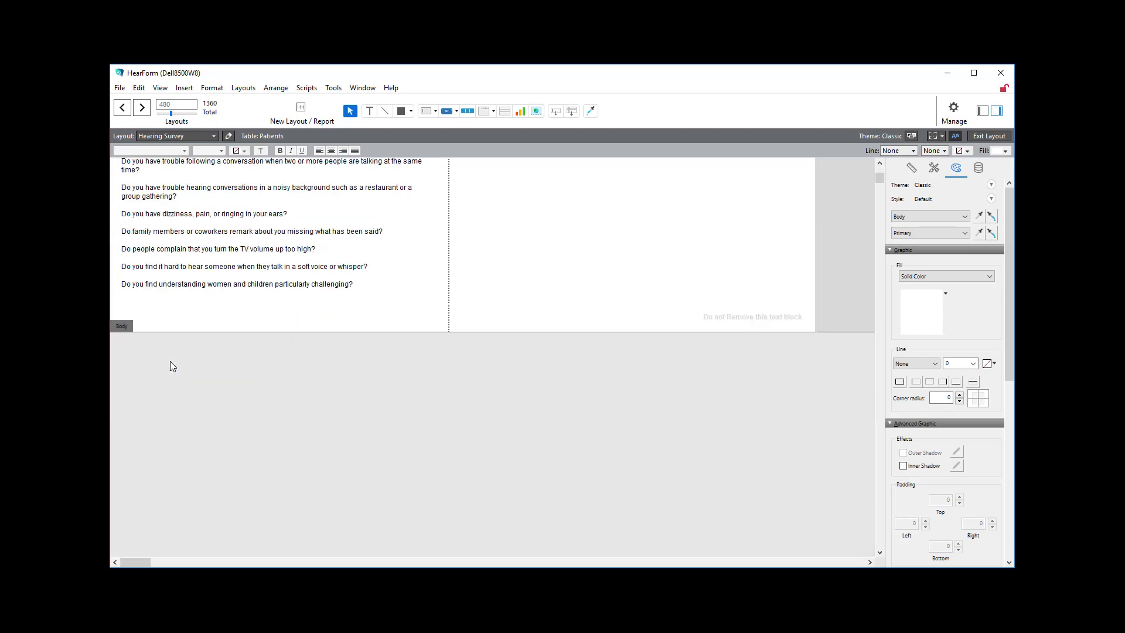
pyautogui.scroll(1, 170, 367)
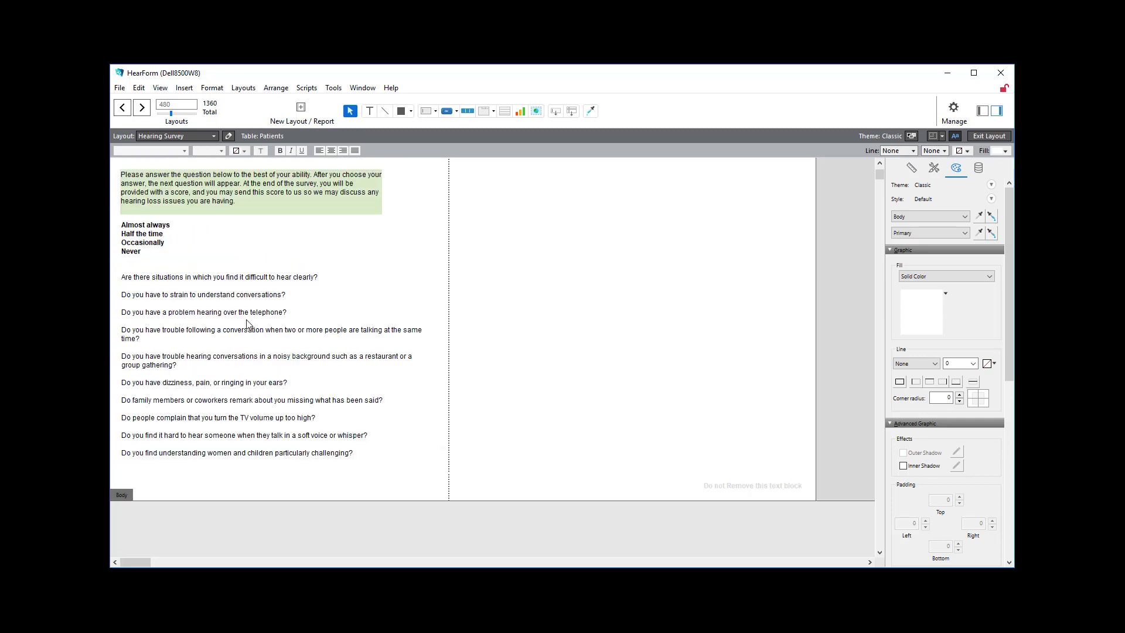
pyautogui.scroll(3, 264, 315)
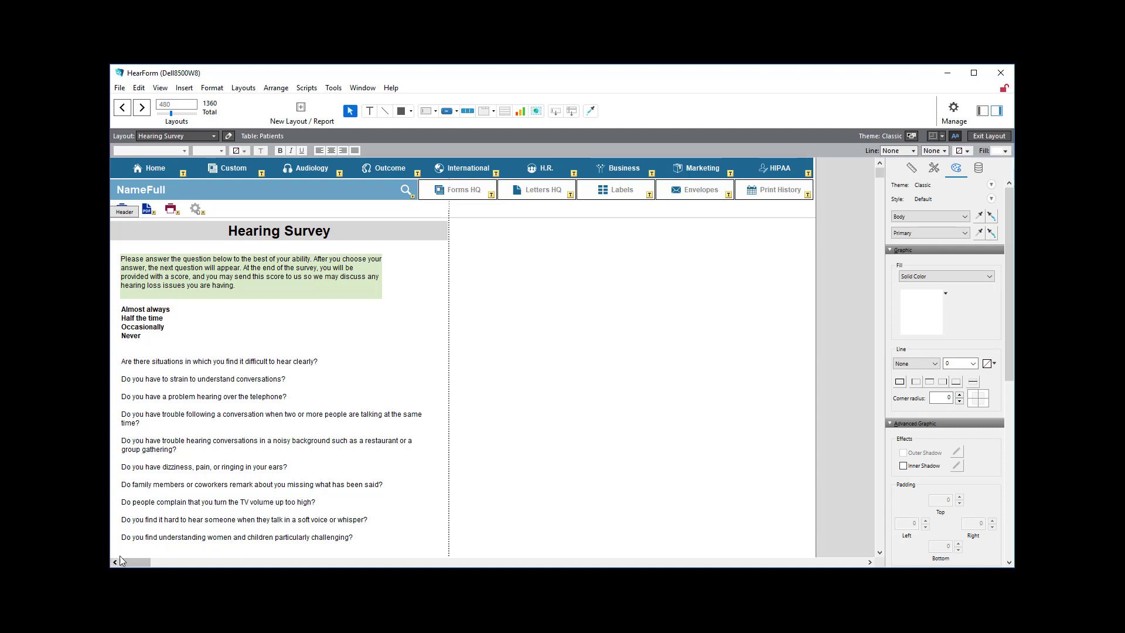
# - Position the green instructions block at about 26 pt left and 170 pt top, and widen it to about 525 pt
pyautogui.click(183, 287)
pyautogui.moveTo(183, 287); pyautogui.dragTo(192, 286)
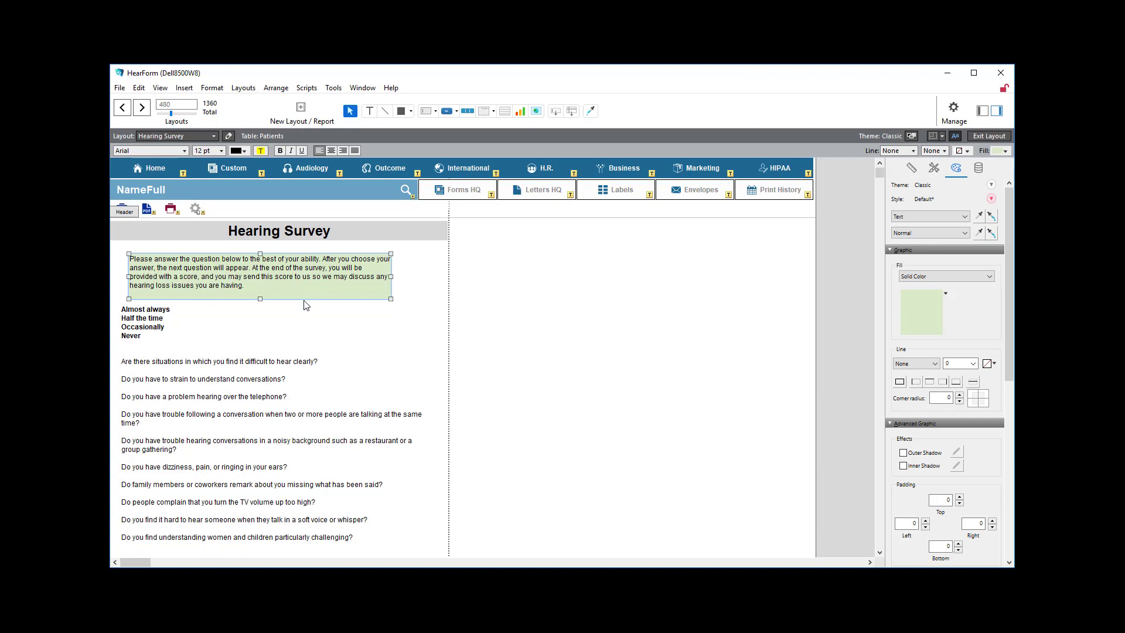
pyautogui.moveTo(157, 322); pyautogui.dragTo(169, 332)
pyautogui.moveTo(210, 286); pyautogui.dragTo(206, 290)
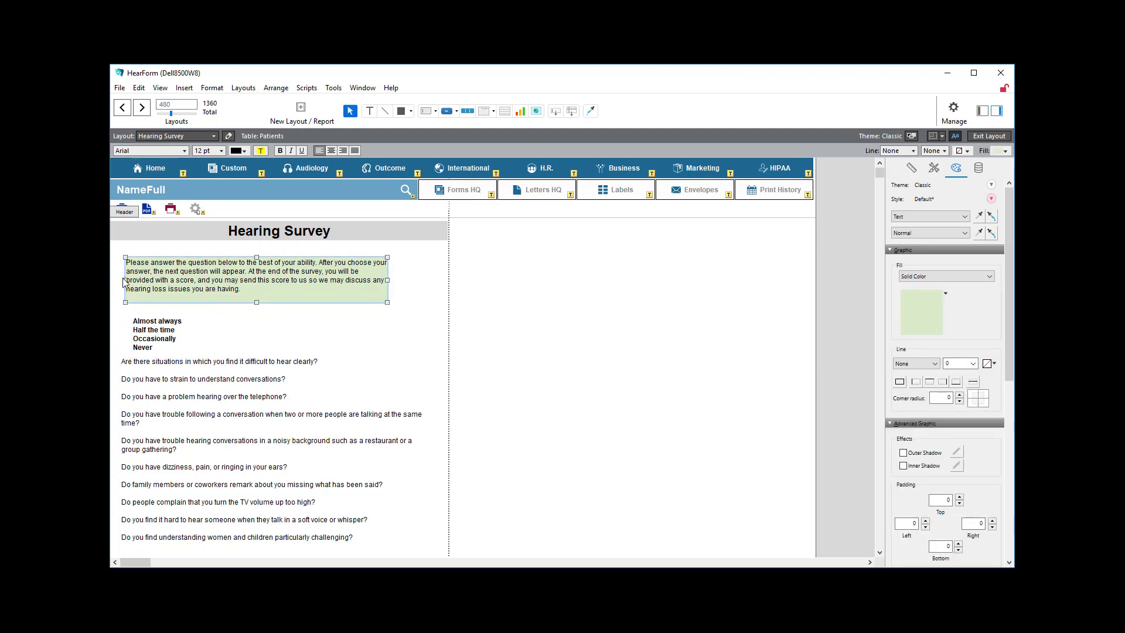
pyautogui.click(913, 168)
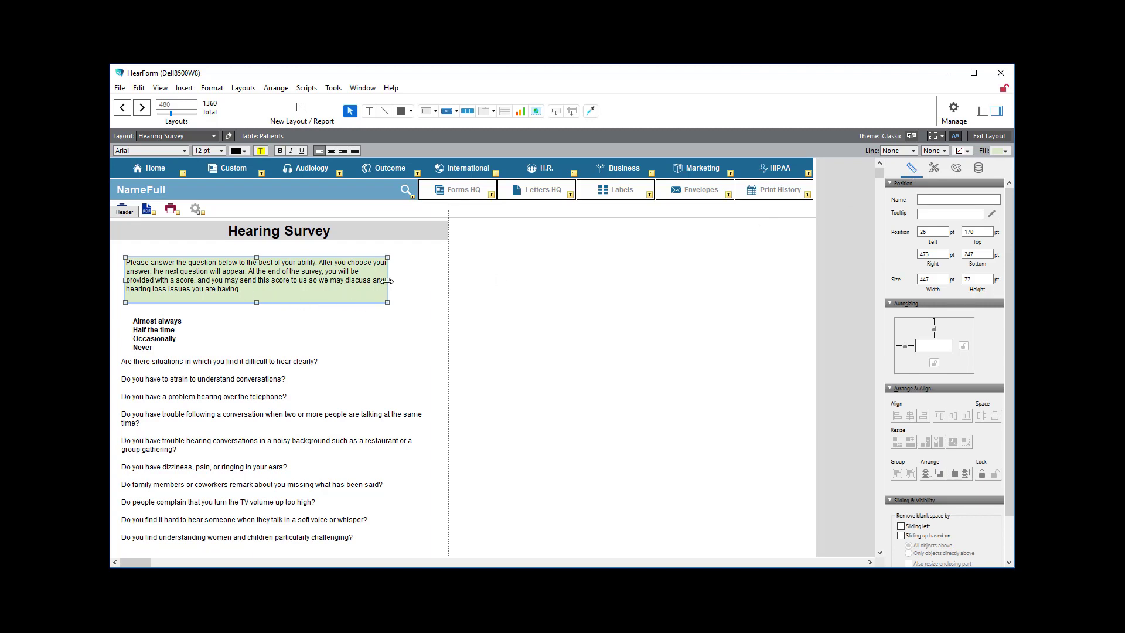
pyautogui.moveTo(387, 280); pyautogui.dragTo(433, 281)
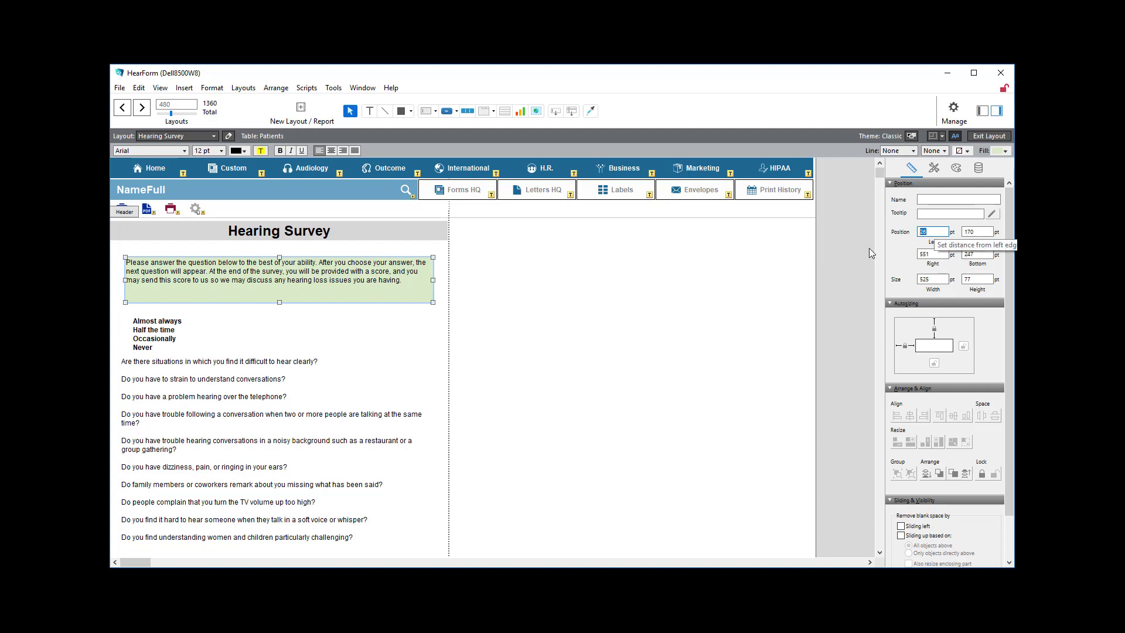
# - Cycle the position measurement units through inches and the other options back to points
pyautogui.click(951, 232)
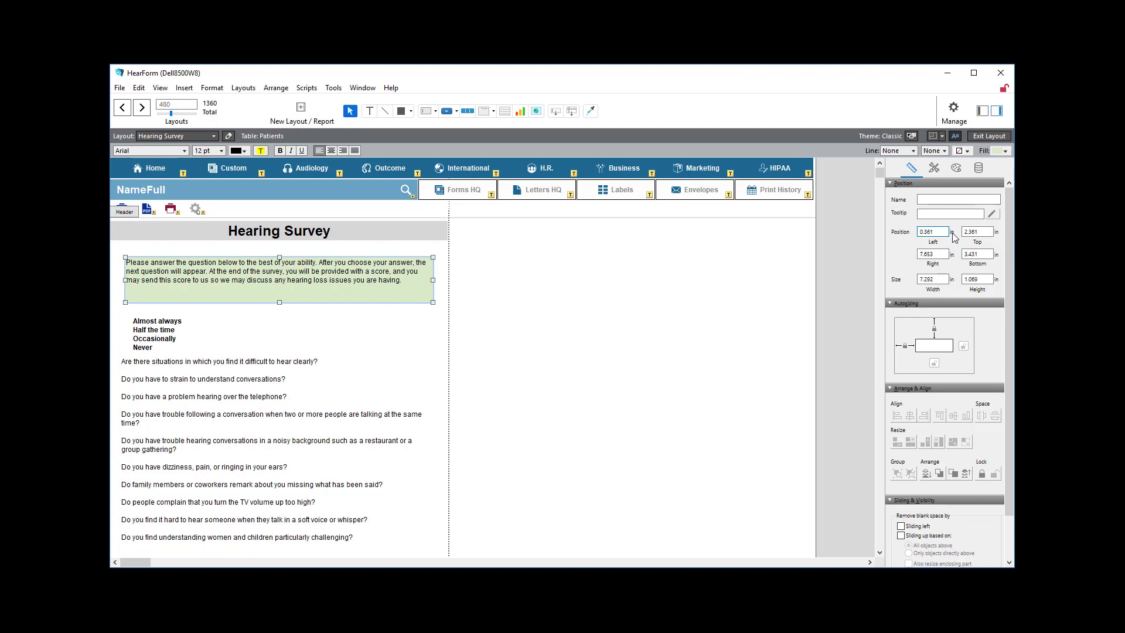
pyautogui.click(951, 232)
pyautogui.click(953, 233)
pyautogui.click(953, 232)
pyautogui.click(953, 232)
pyautogui.click(953, 232)
# - Check the green instructions block's position values and shorten the block to about 59 pt high
pyautogui.click(977, 231)
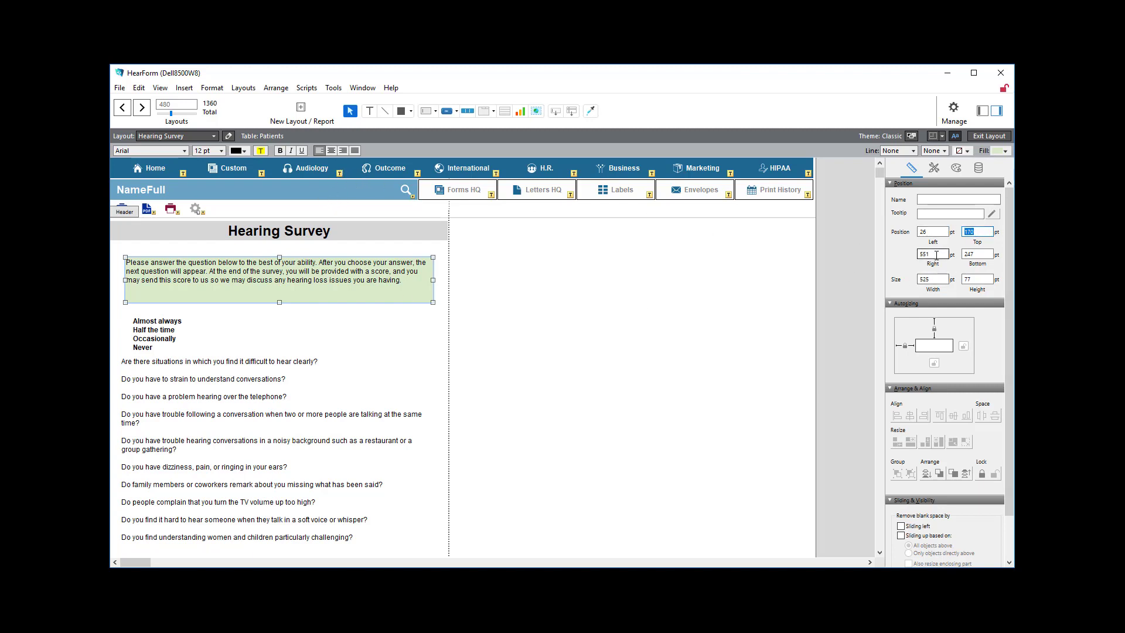
pyautogui.click(936, 255)
pyautogui.click(977, 254)
pyautogui.moveTo(280, 302); pyautogui.dragTo(280, 291)
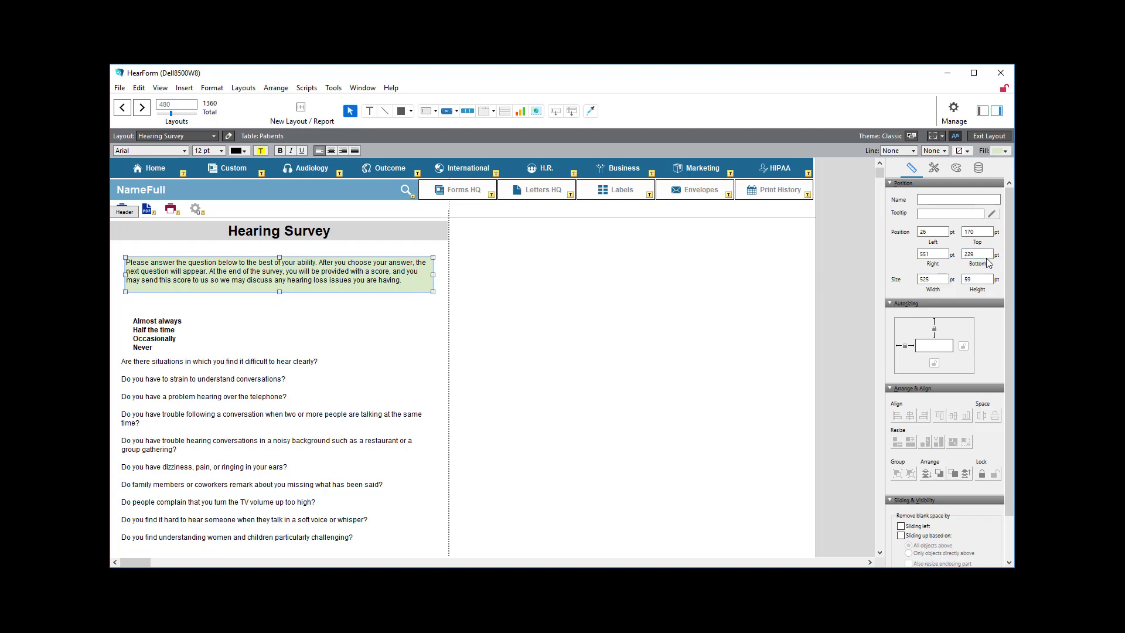
pyautogui.click(968, 254)
pyautogui.click(935, 234)
# - Move the answer choices up below the green instructions and match their left position at 26 pt
pyautogui.moveTo(159, 330)
pyautogui.mouseDown()
pyautogui.moveTo(155, 313)
pyautogui.moveTo(161, 340)
pyautogui.moveTo(177, 323)
pyautogui.mouseUp()
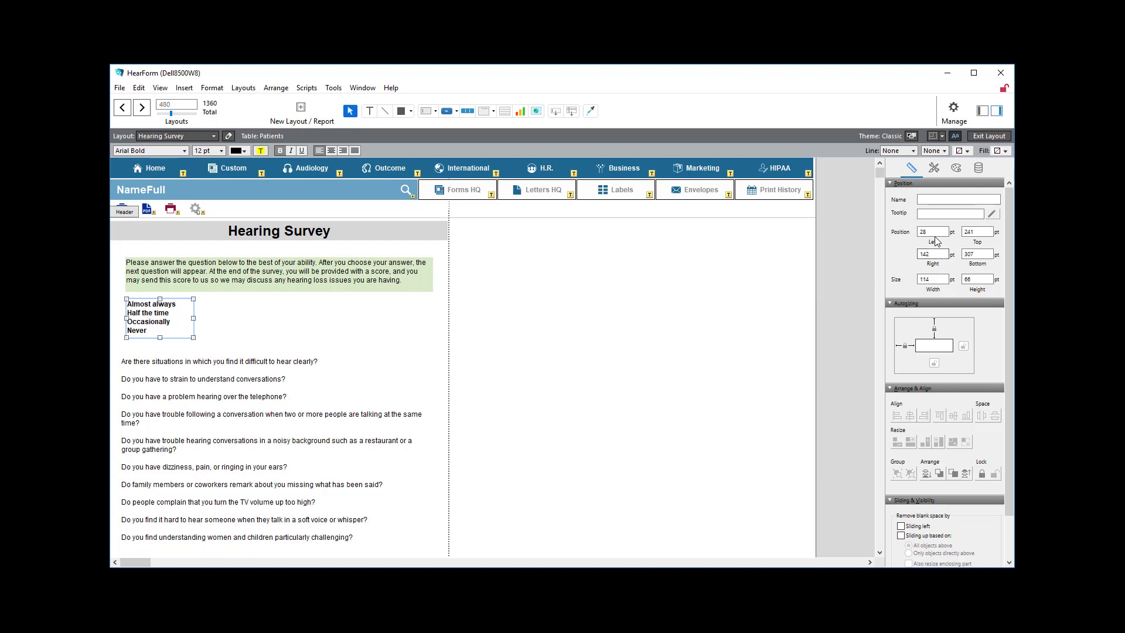
pyautogui.moveTo(937, 232); pyautogui.dragTo(906, 233)
pyautogui.click(248, 279)
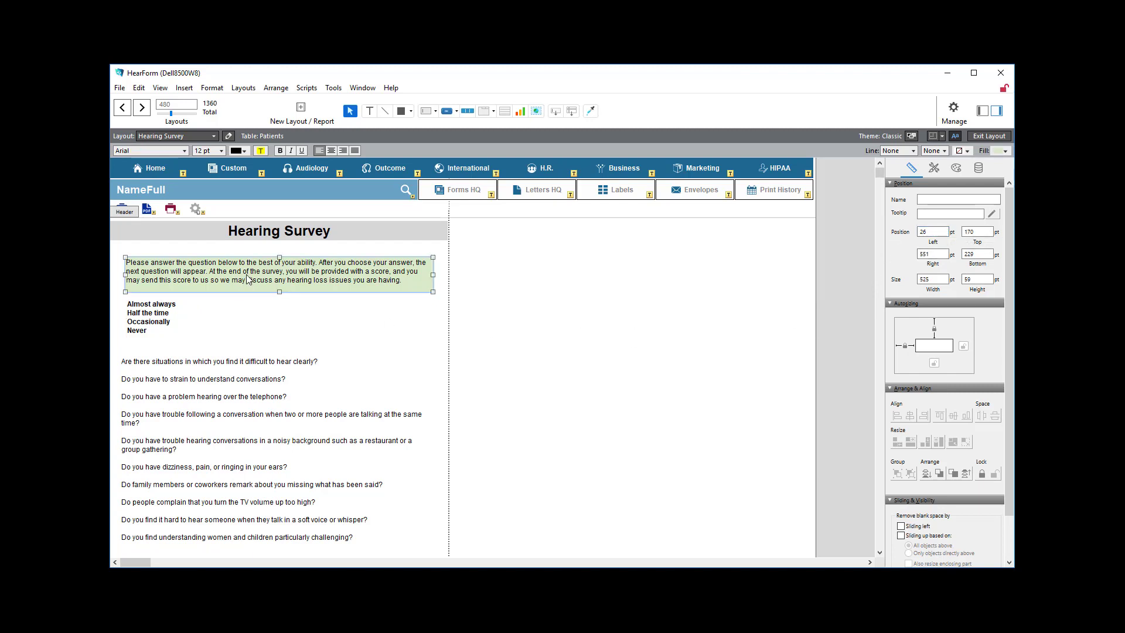
pyautogui.click(161, 319)
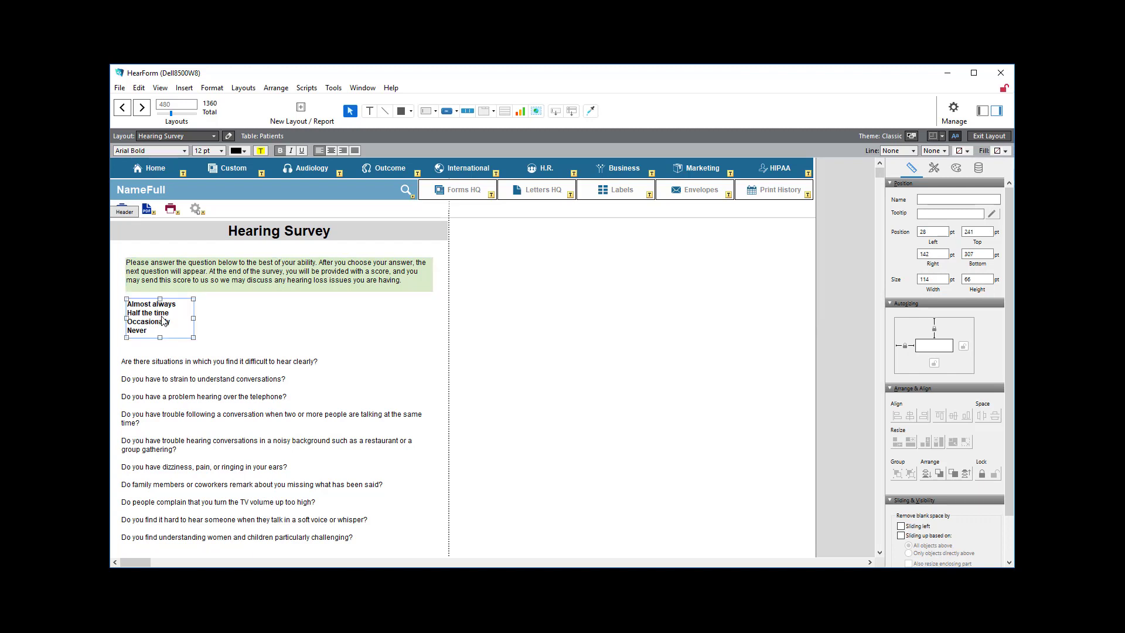
pyautogui.click(933, 231)
pyautogui.write('26')
pyautogui.press('Tab')
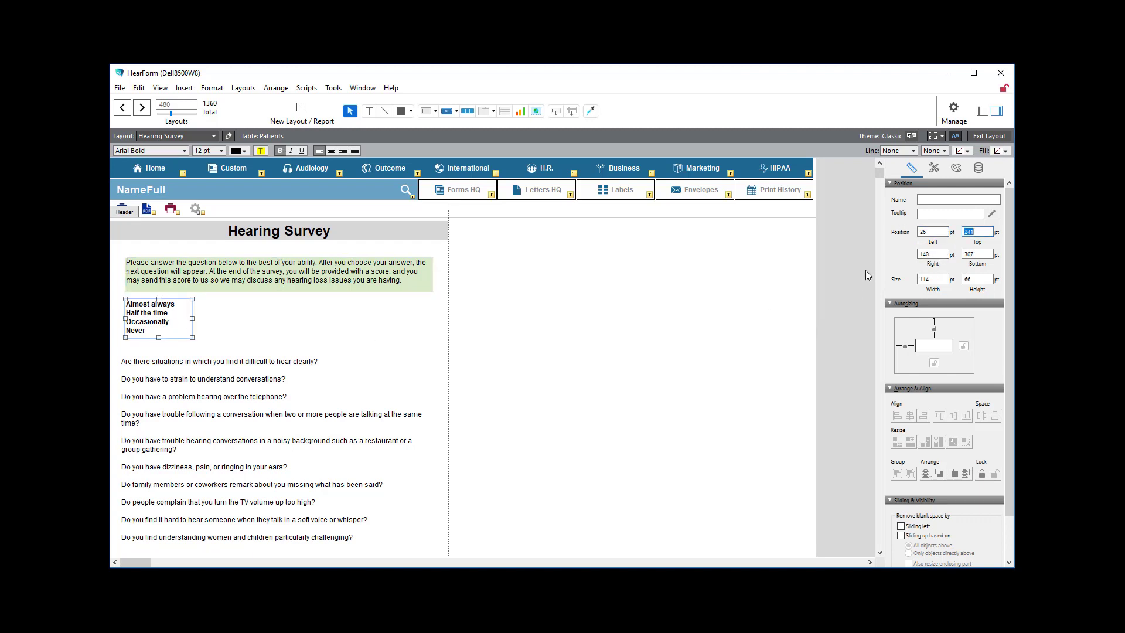
# - Shift the answer choices to about 60 pt left and 235 pt top, and nudge them back to 26 pt left
pyautogui.moveTo(179, 326)
pyautogui.mouseDown()
pyautogui.moveTo(293, 323)
pyautogui.moveTo(188, 321)
pyautogui.mouseUp()
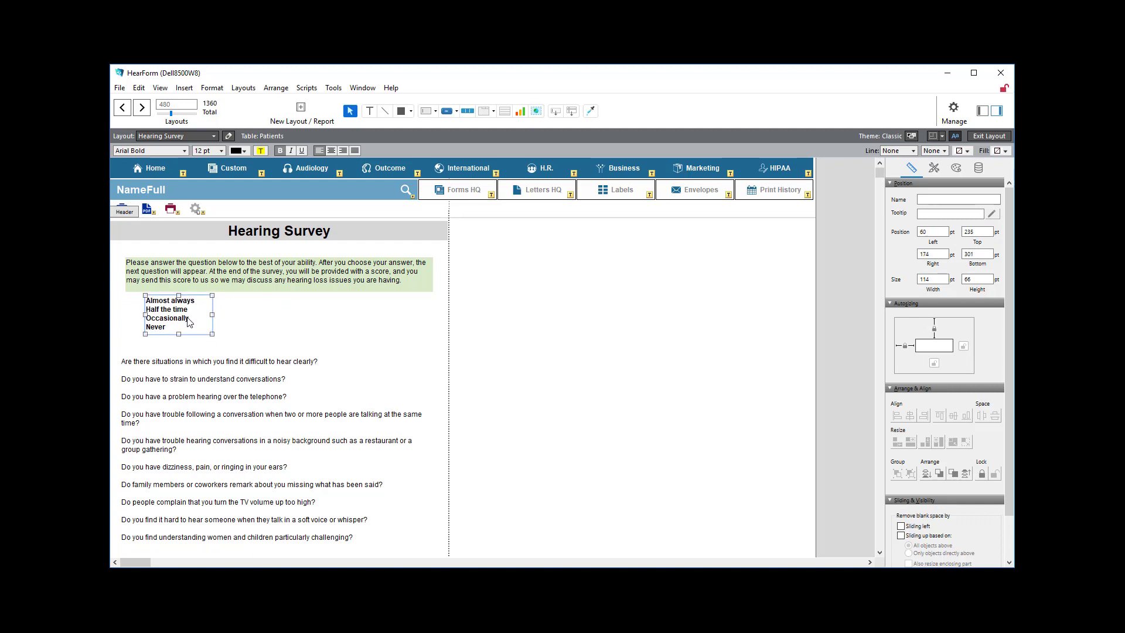
pyautogui.press('Left')
pyautogui.press('Left')
pyautogui.press('Left')
pyautogui.press('Left')
pyautogui.press('Left')
pyautogui.press('Left')
pyautogui.press('Left')
pyautogui.press('Left')
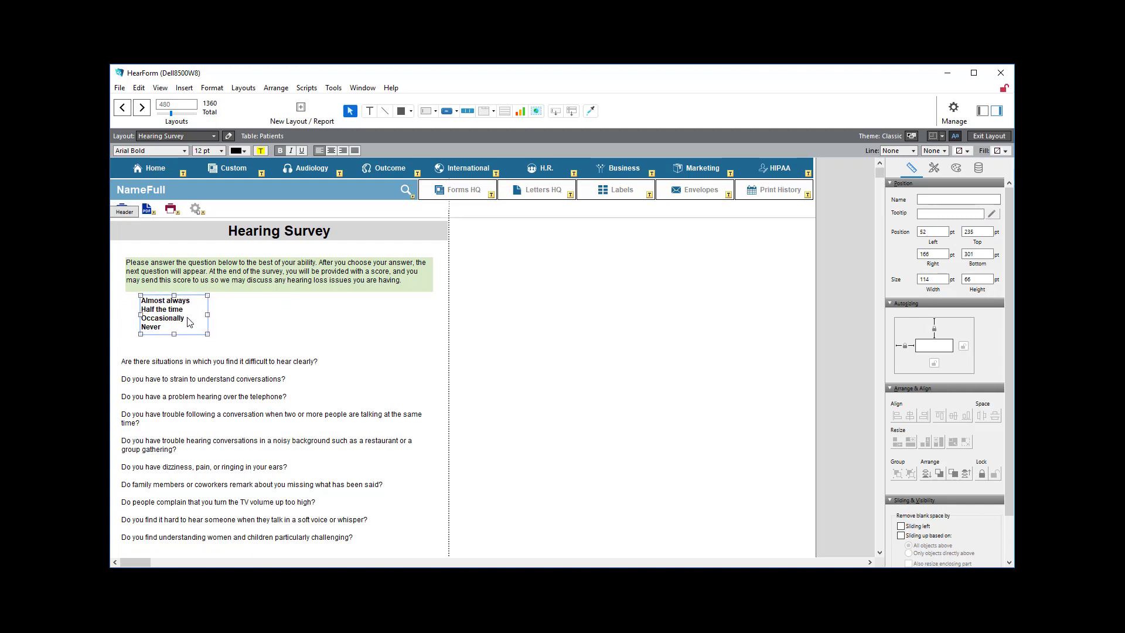
pyautogui.press('Left')
pyautogui.press('Left')
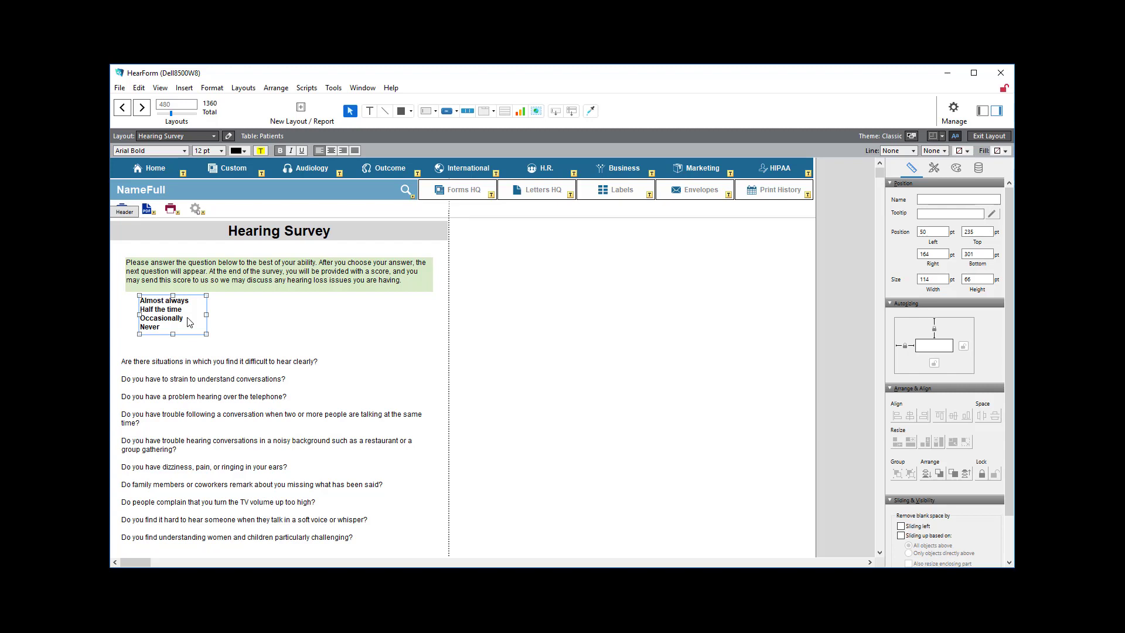
pyautogui.press('Left')
pyautogui.press('Left')
pyautogui.press('Left')
pyautogui.press('Left')
pyautogui.press('Left')
pyautogui.press('Left')
pyautogui.press('Left')
pyautogui.press('Left')
pyautogui.press('Left')
pyautogui.press('Left')
pyautogui.press('Left')
pyautogui.press('Left')
pyautogui.press('Left')
pyautogui.press('Left')
pyautogui.press('Left')
pyautogui.press('Left')
pyautogui.press('Left')
pyautogui.press('Left')
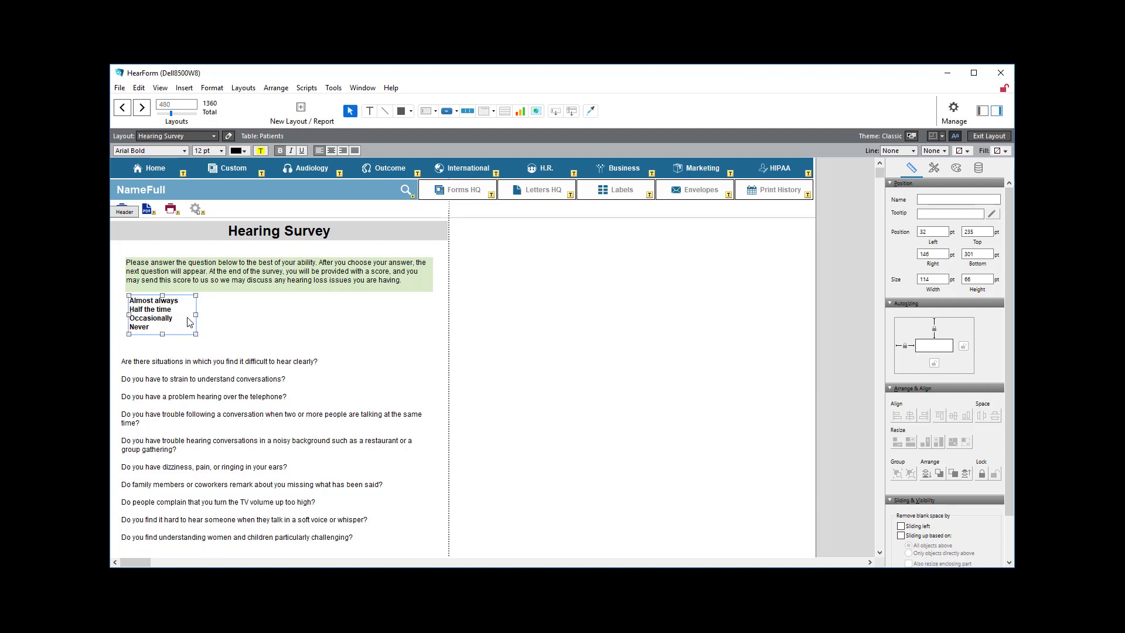
pyautogui.press('Left')
pyautogui.press('Left')
pyautogui.press('Left')
pyautogui.press('Left')
pyautogui.press('Left')
pyautogui.press('Left')
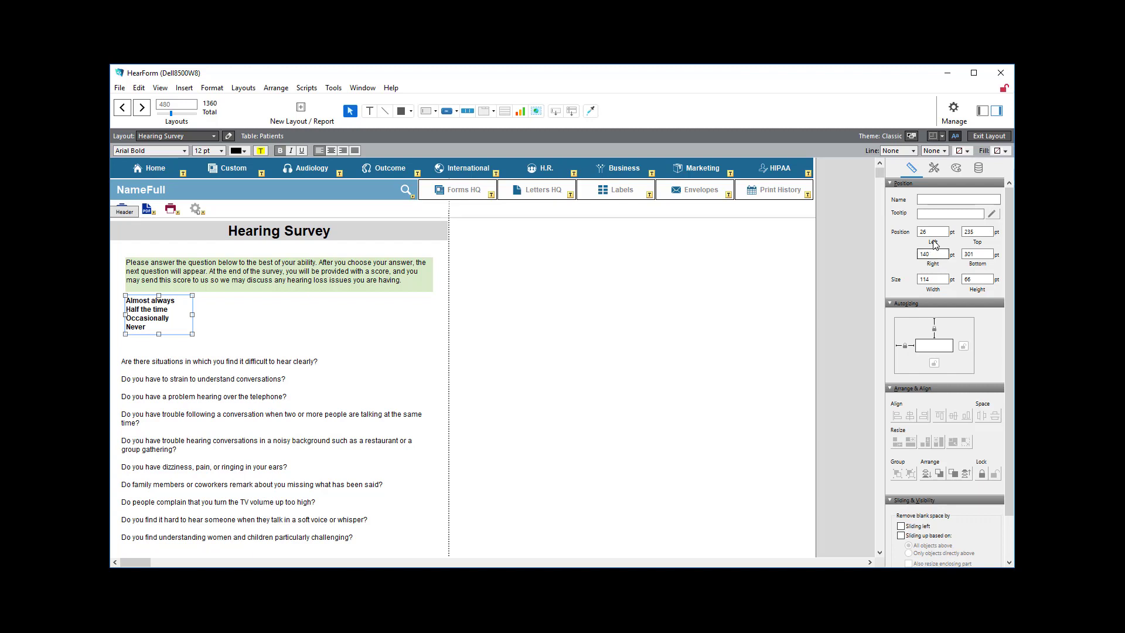
pyautogui.moveTo(936, 232); pyautogui.dragTo(903, 228)
pyautogui.click(230, 326)
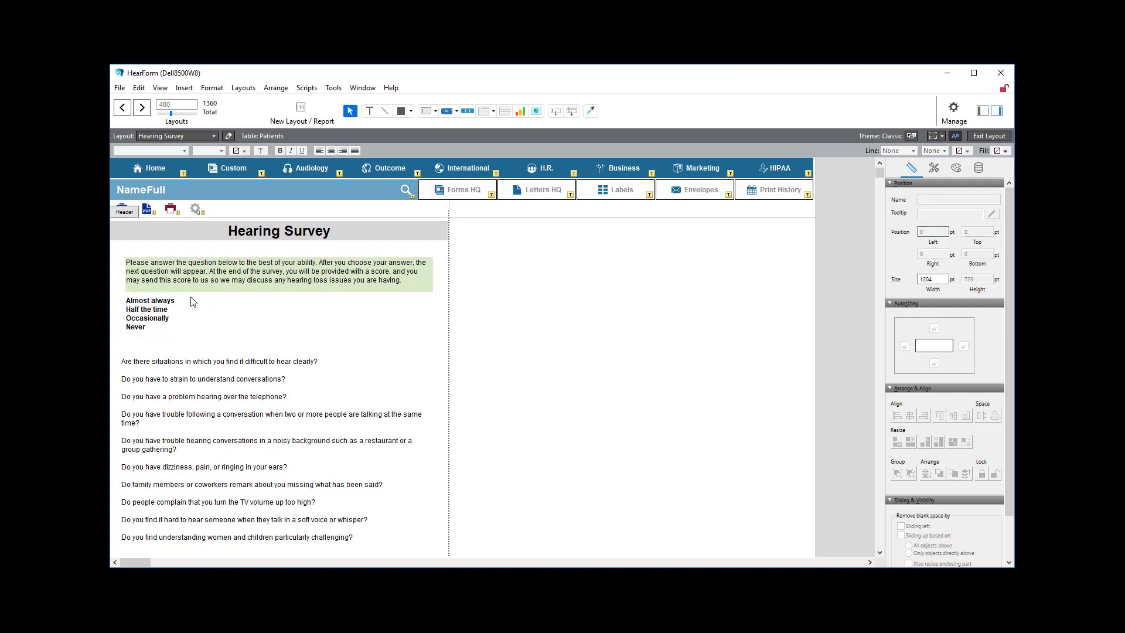
# - Move the survey questions block to about 323 pt from the top and set its left position to 26 pt
pyautogui.moveTo(164, 413); pyautogui.dragTo(319, 394)
pyautogui.doubleClick(941, 234)
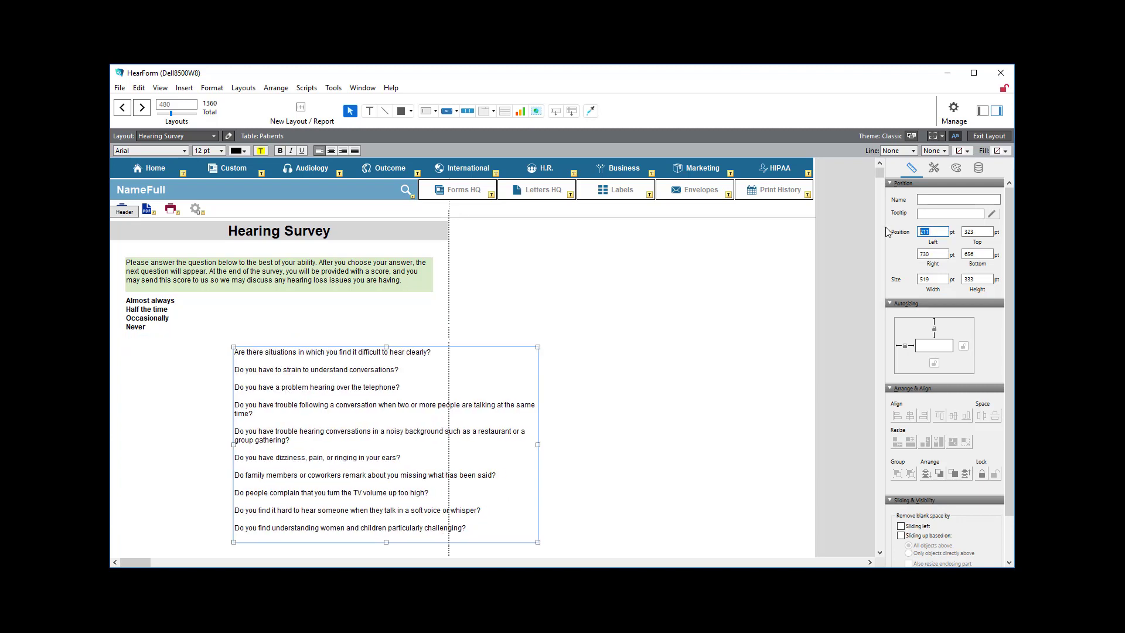
pyautogui.write('26')
pyautogui.press('Tab')
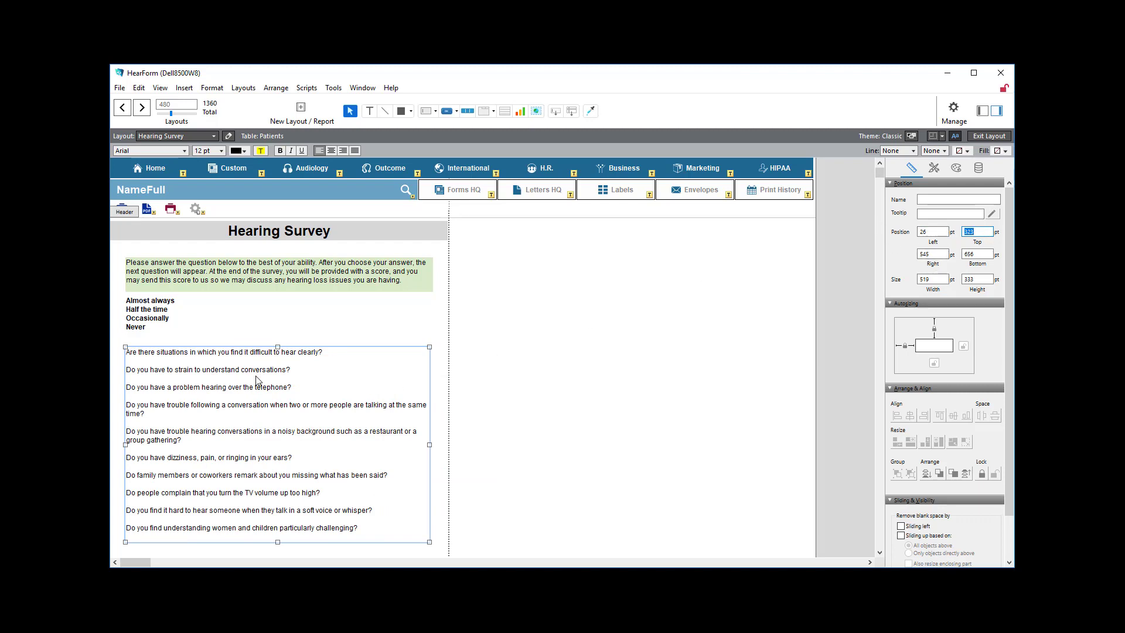
pyautogui.click(206, 375)
pyautogui.scroll(-2, 261, 377)
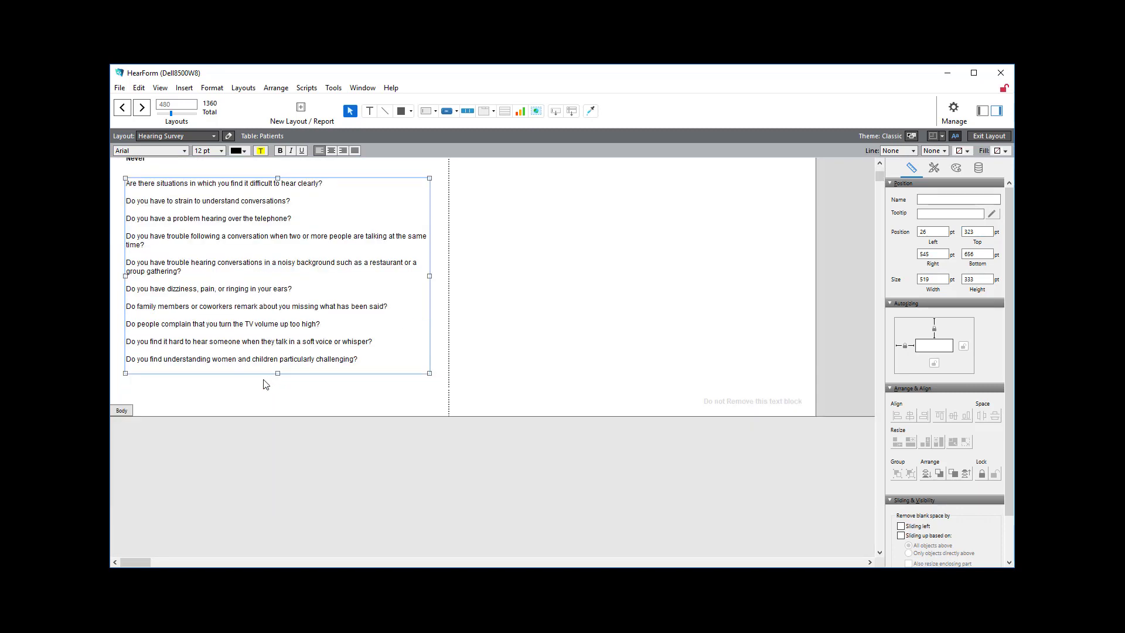
pyautogui.scroll(2, 260, 378)
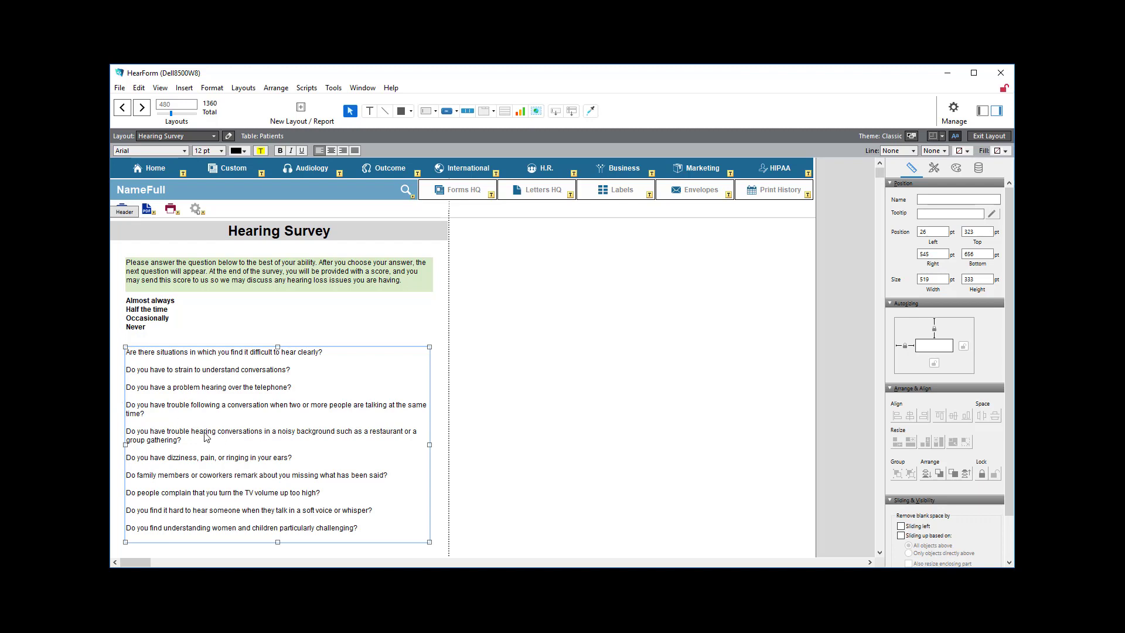
# - Try narrowing the questions block from its left edge to about 386 pt wide, and undo the resize
pyautogui.moveTo(125, 445); pyautogui.dragTo(203, 441)
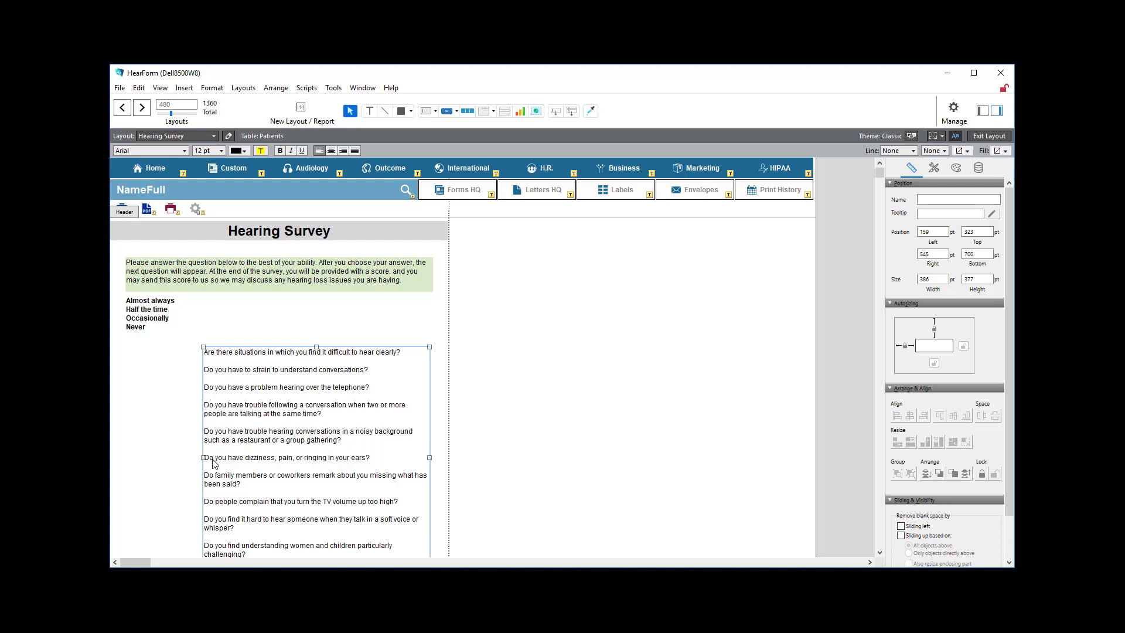
pyautogui.hotkey('ctrl', 'z')
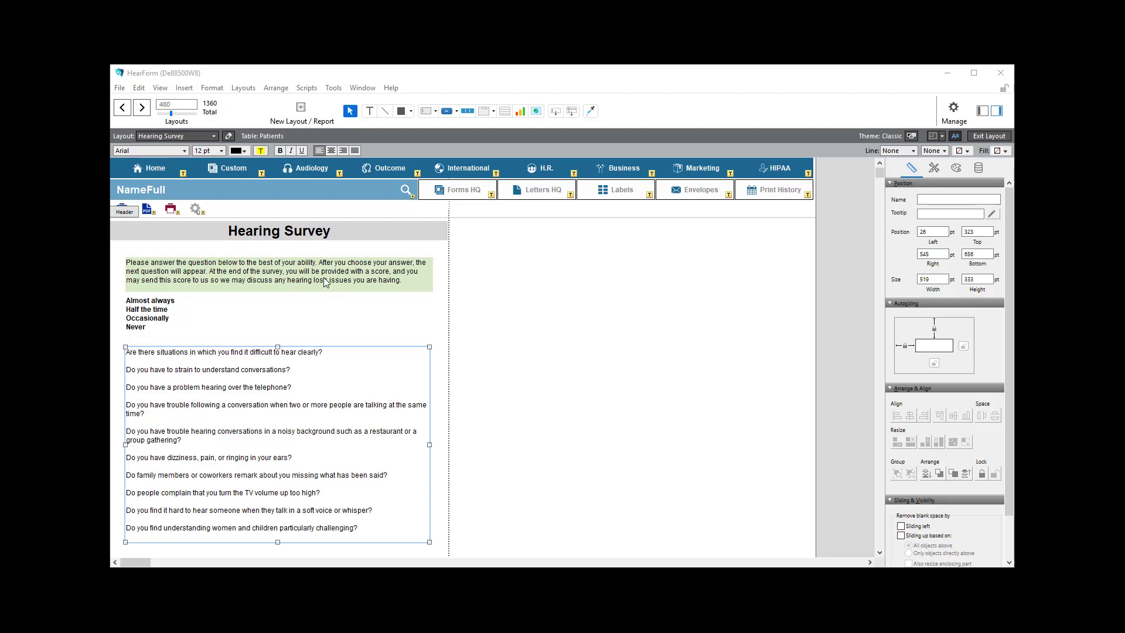
# - Move the green instructions up to about 154 pt from the top and place the answer choices beyond the dotted page line
pyautogui.moveTo(326, 281); pyautogui.dragTo(330, 273)
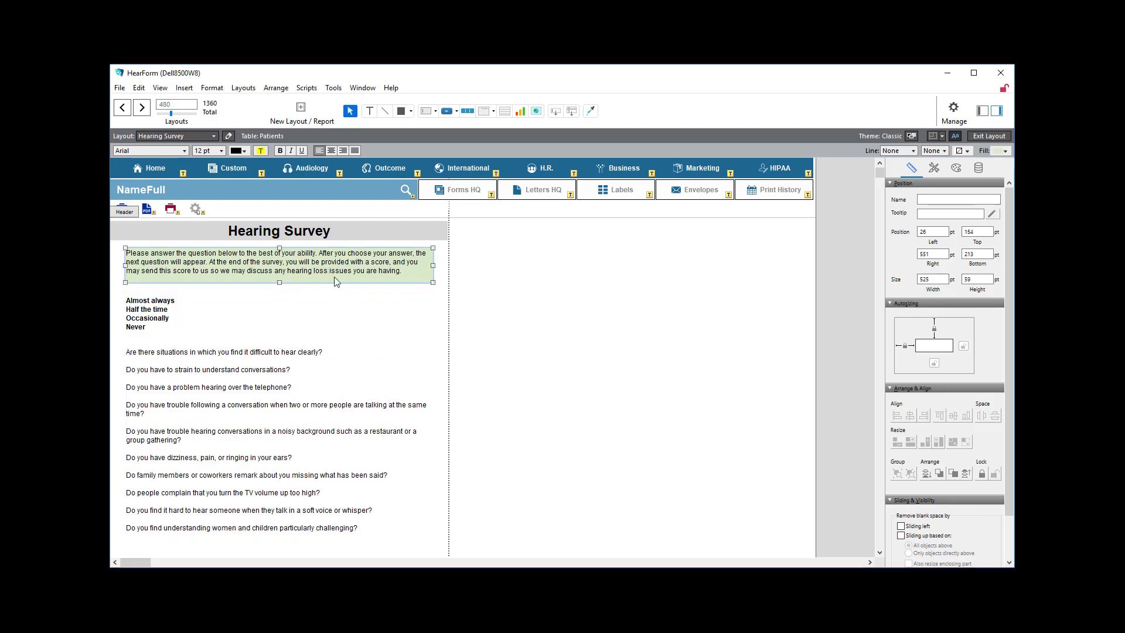
pyautogui.moveTo(140, 303); pyautogui.dragTo(522, 297)
# - Move the questions block up directly below the green instructions and extend its lower edge to about 483 pt high
pyautogui.moveTo(241, 350); pyautogui.dragTo(264, 301)
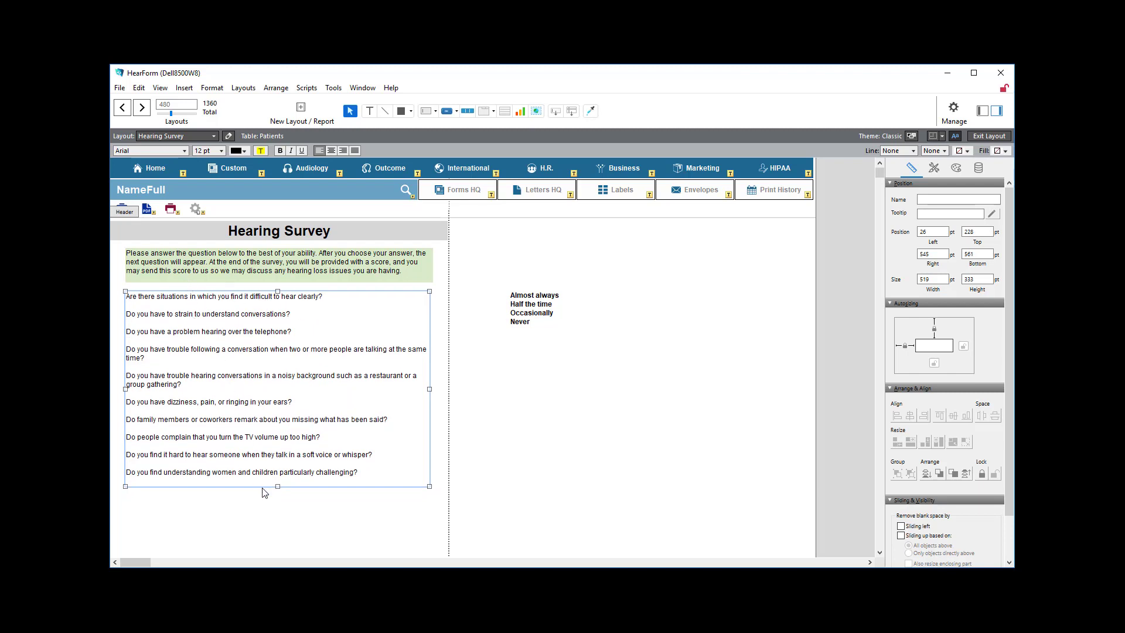
pyautogui.scroll(-5, 286, 489)
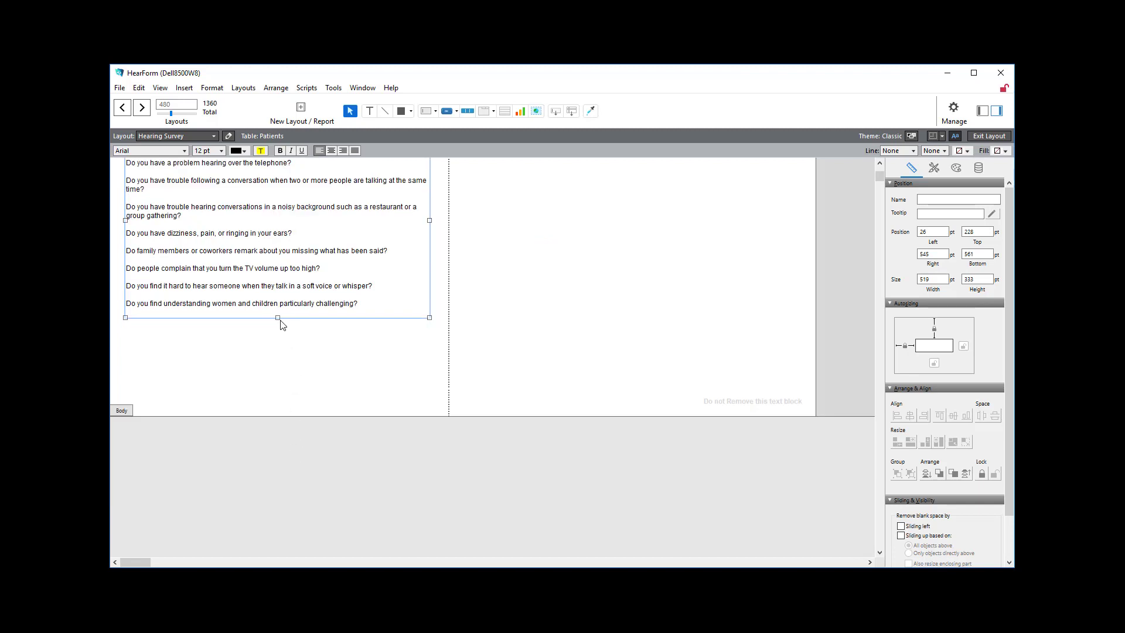
pyautogui.moveTo(279, 319); pyautogui.dragTo(273, 404)
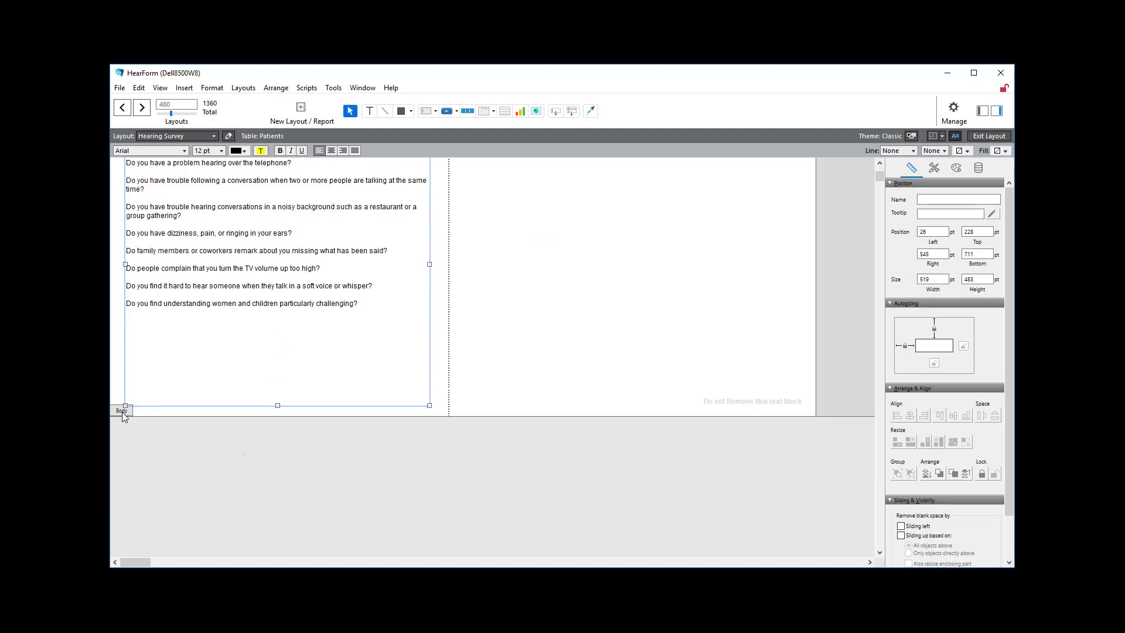
# - Exit layout editing and save the changes to the Hearing Survey layout
pyautogui.click(437, 455)
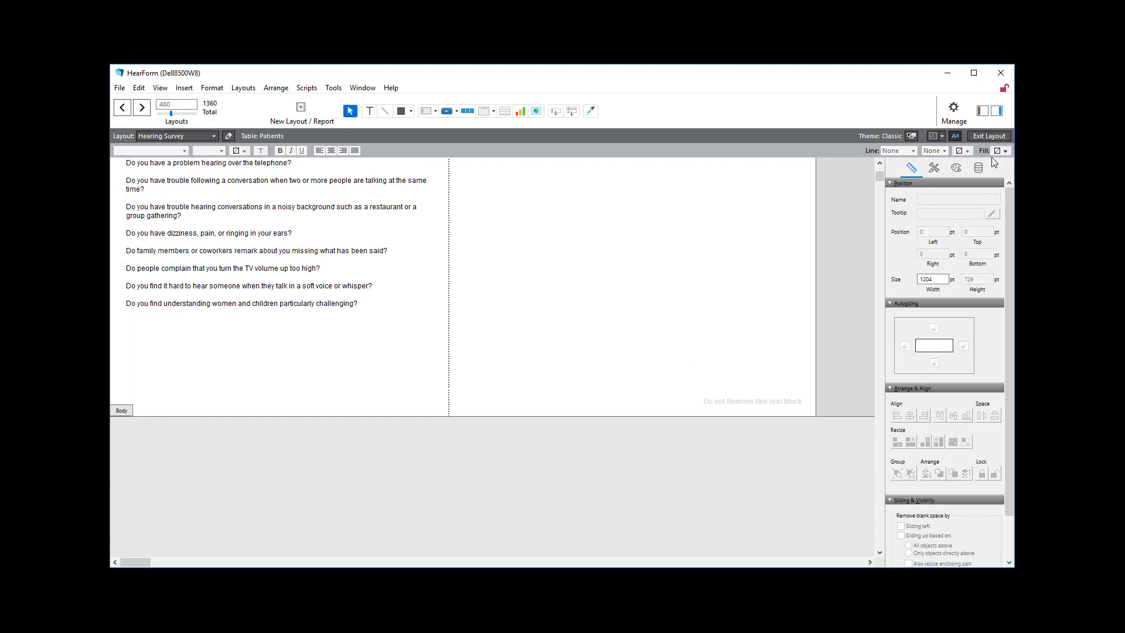
pyautogui.click(980, 135)
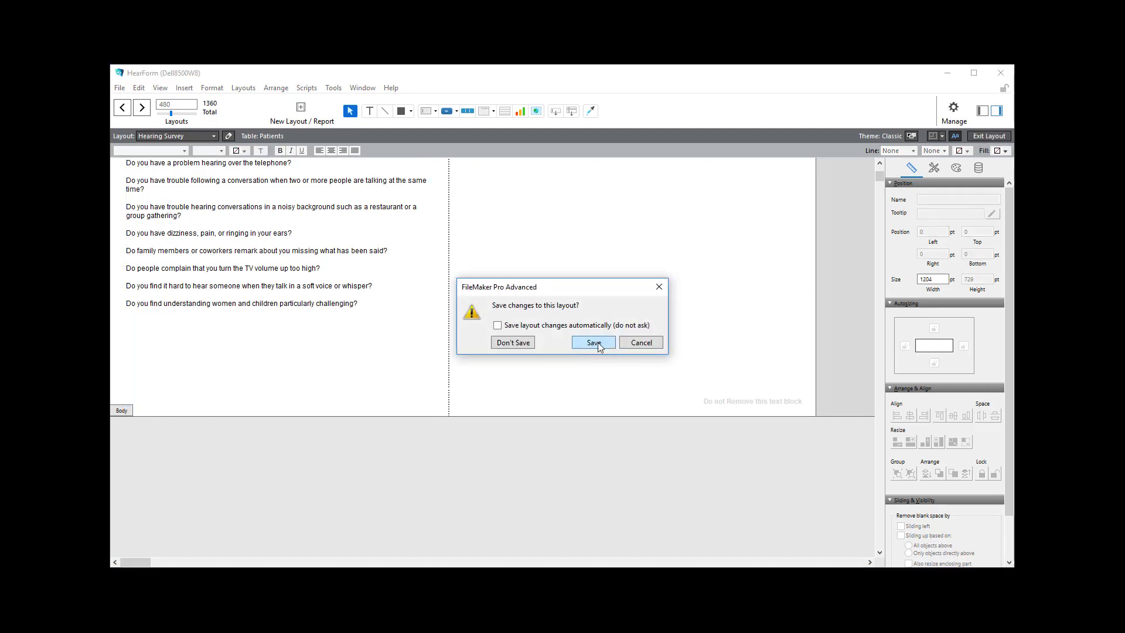
pyautogui.click(593, 342)
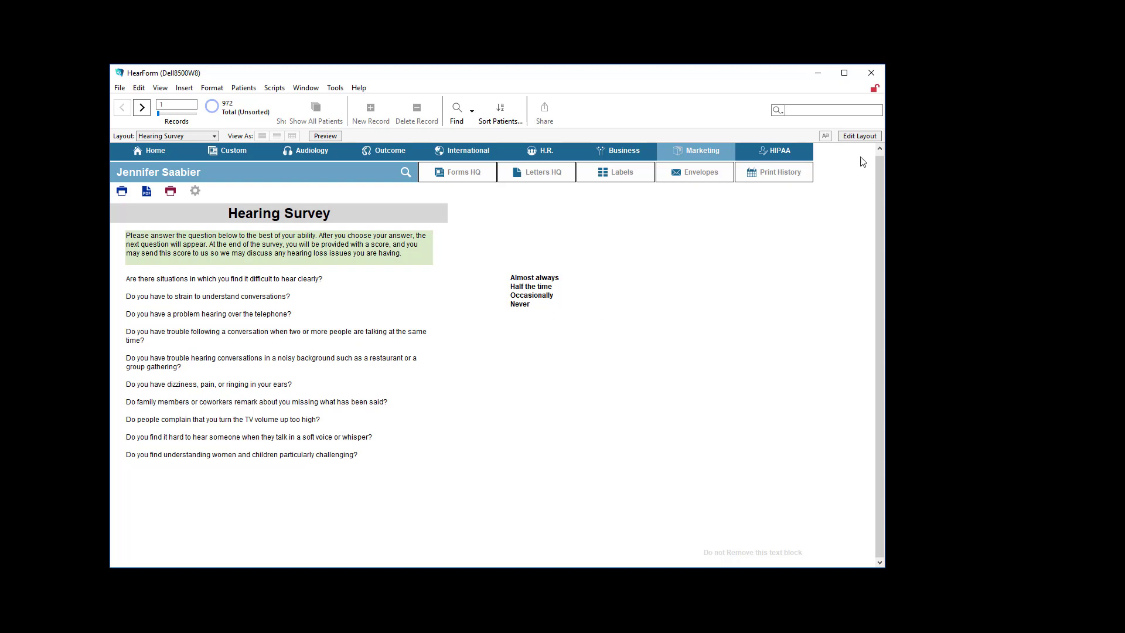
# - Open the Hearing Survey layout for editing
pyautogui.click(860, 135)
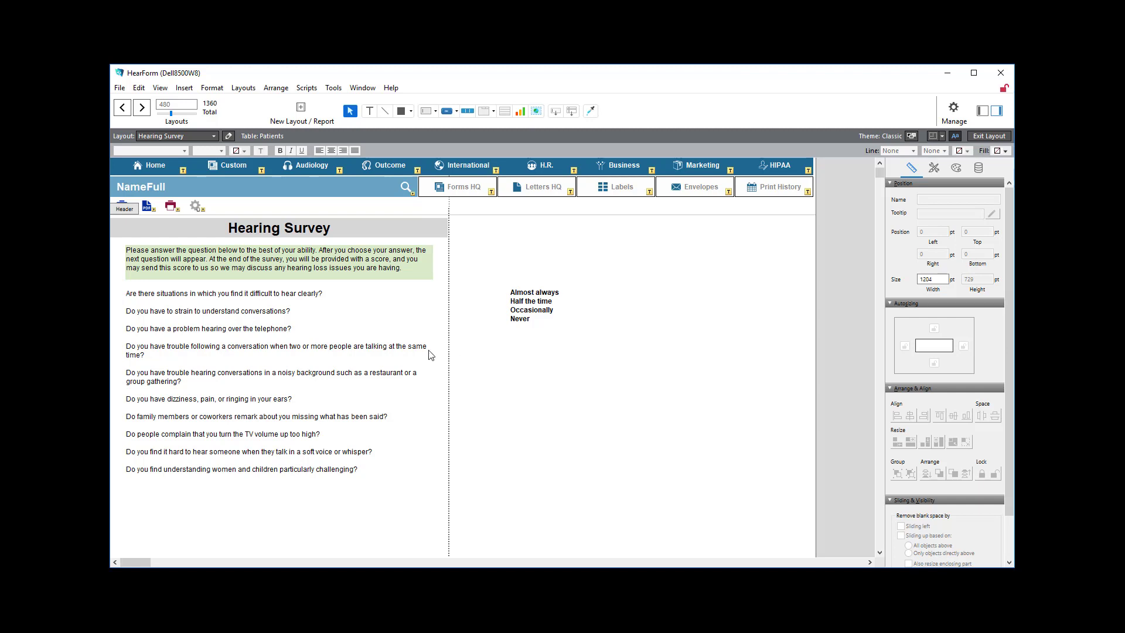
# - Try extending the layout's Body part down to a height of about 817 pt, and return it to about 729 pt
pyautogui.click(238, 377)
pyautogui.scroll(-3, 264, 390)
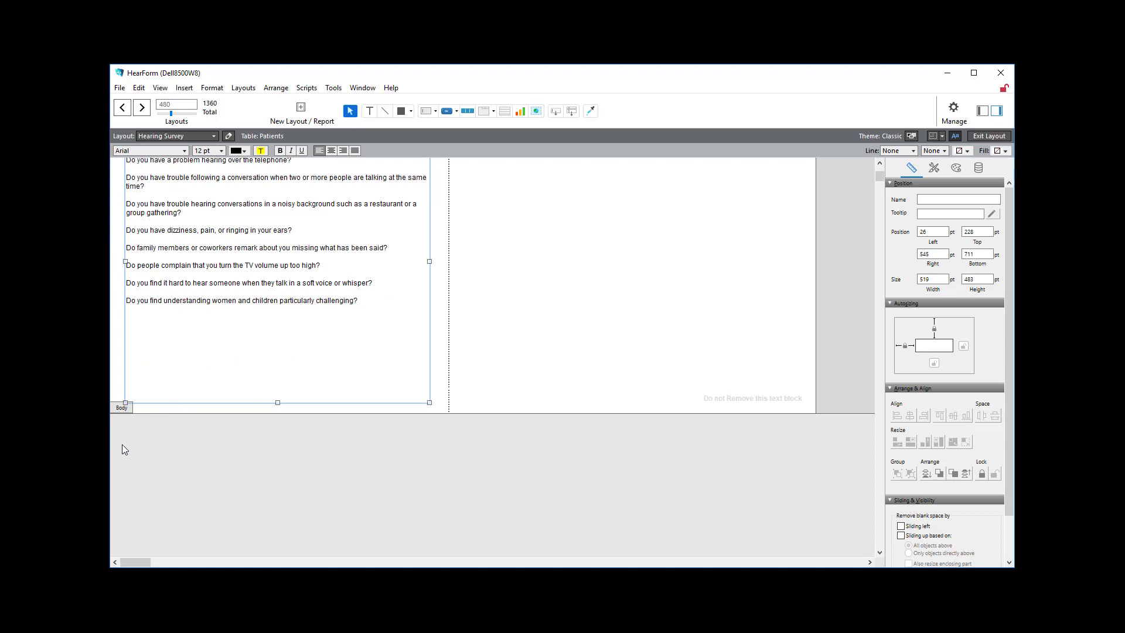
pyautogui.click(121, 410)
pyautogui.moveTo(122, 414); pyautogui.dragTo(122, 465)
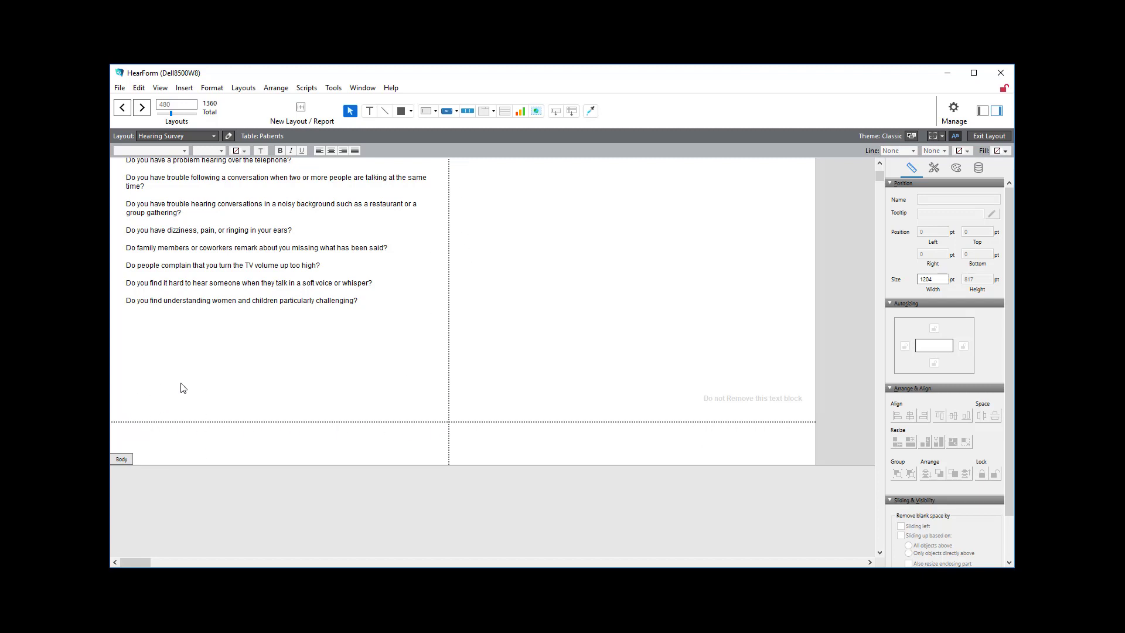
pyautogui.moveTo(126, 460); pyautogui.dragTo(131, 413)
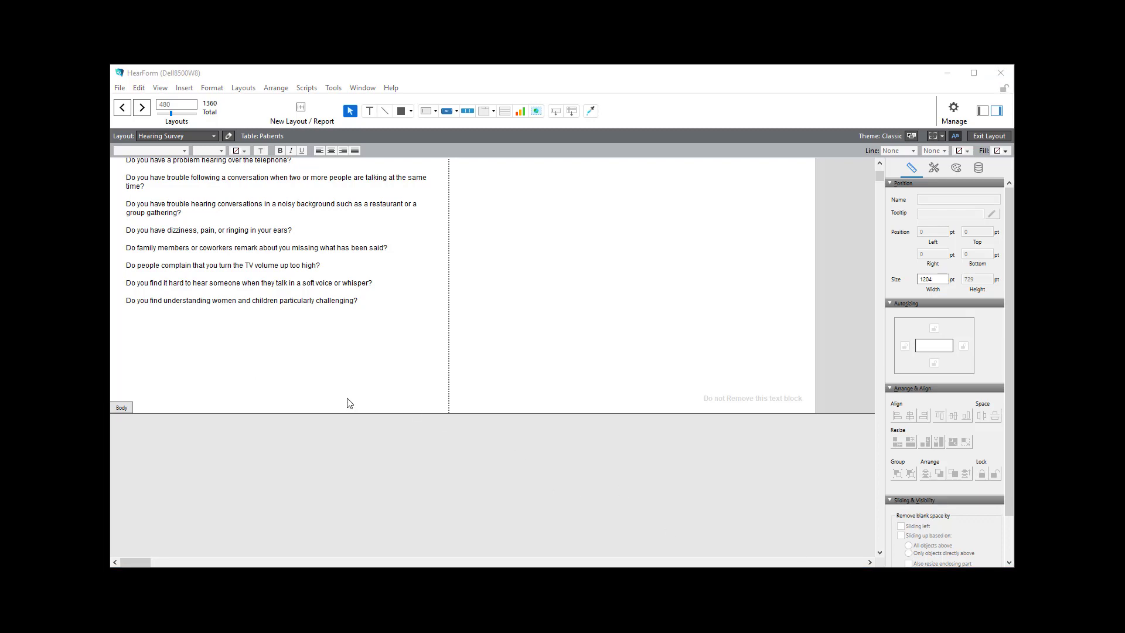
pyautogui.scroll(5, 349, 403)
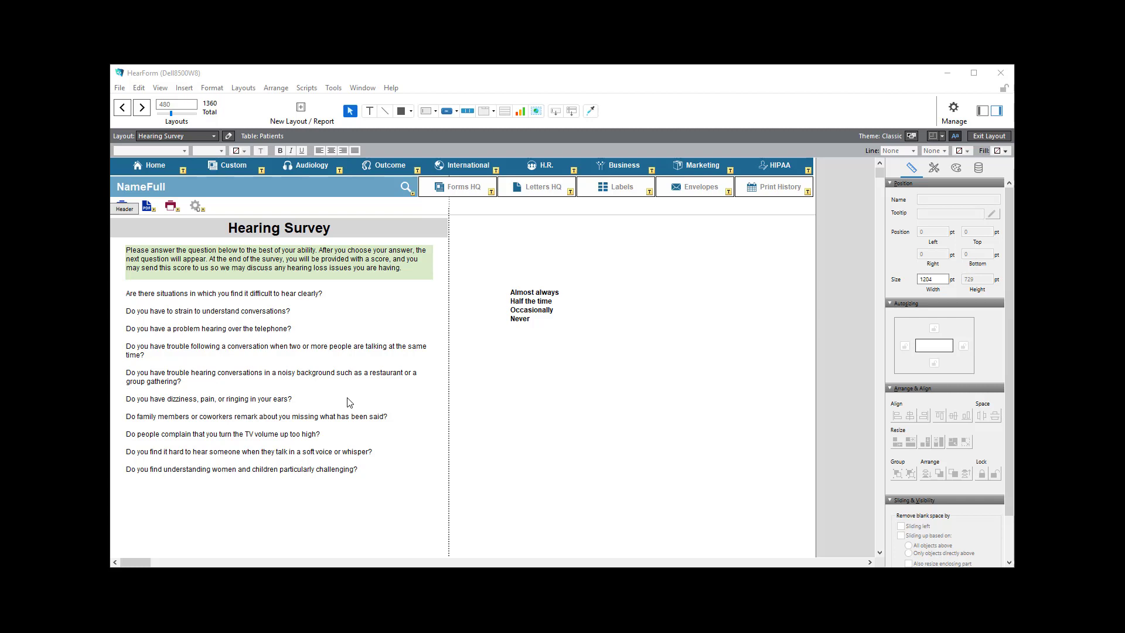
# - Join the four answer choices into a single line and widen their text block to about 408 pt
pyautogui.scroll(-3, 350, 403)
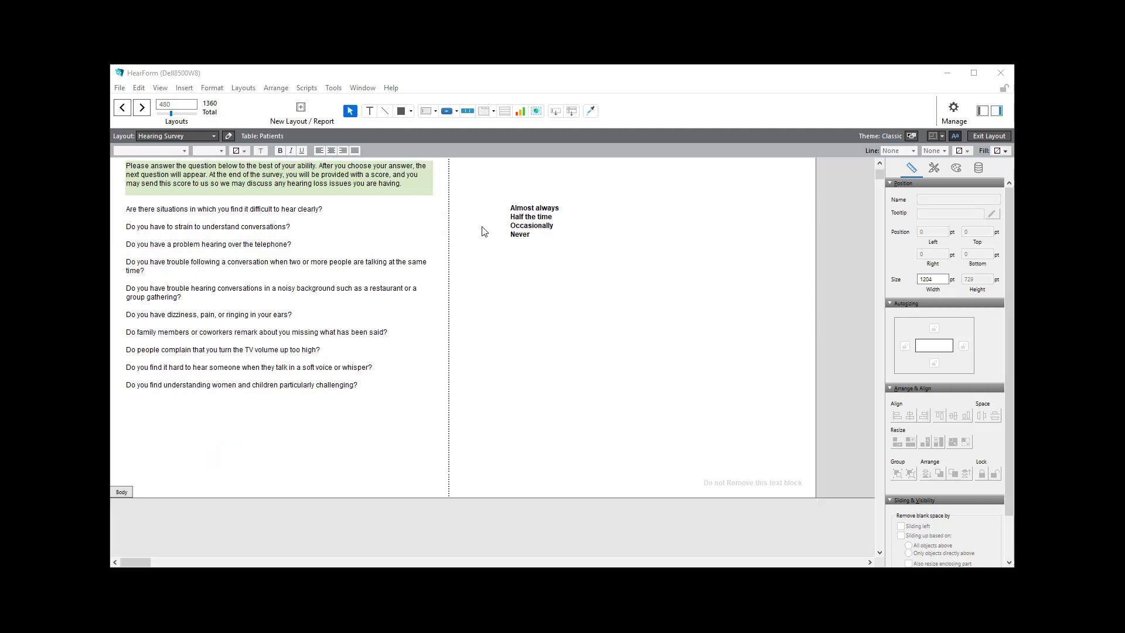
pyautogui.doubleClick(536, 211)
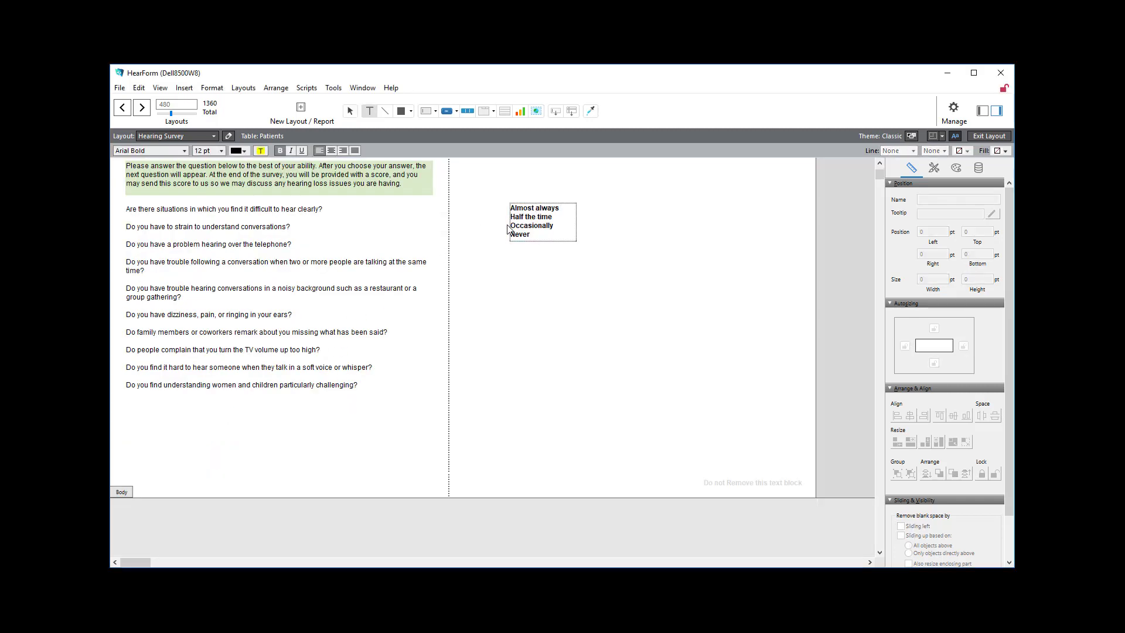
pyautogui.press('Delete')
pyautogui.press('Escape')
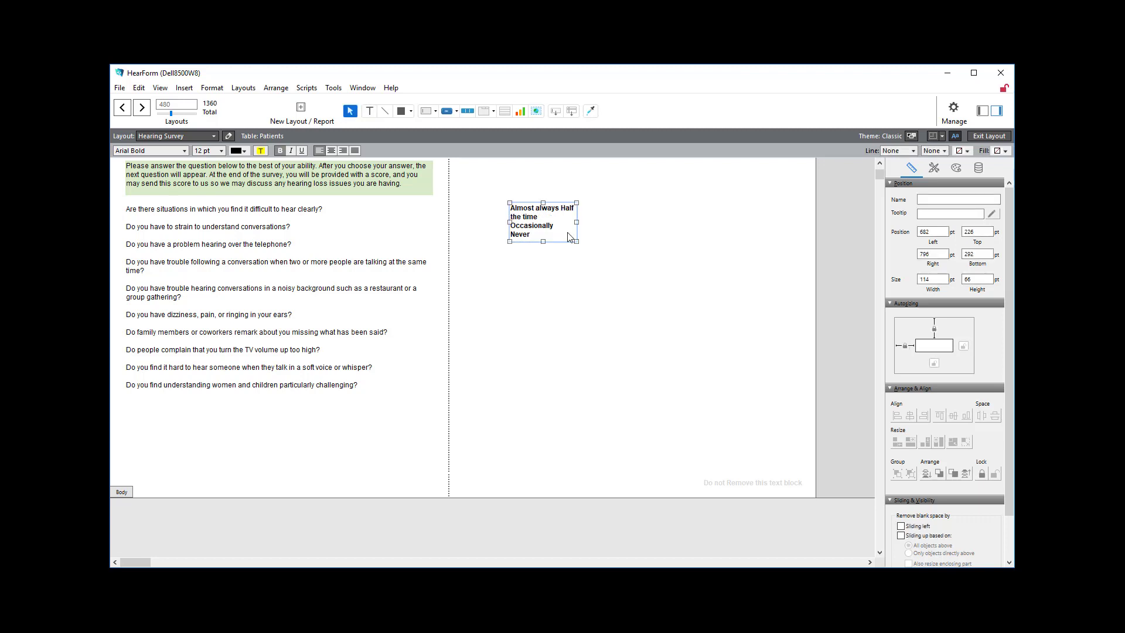
pyautogui.moveTo(576, 222); pyautogui.dragTo(749, 221)
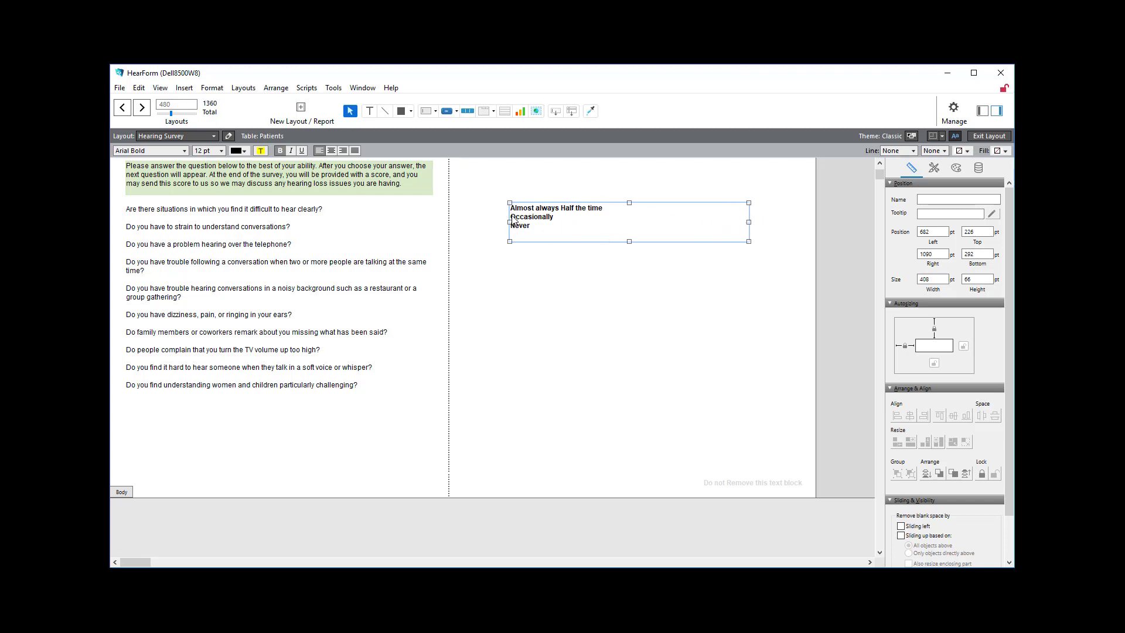
pyautogui.click(513, 220)
pyautogui.press('BackSpace')
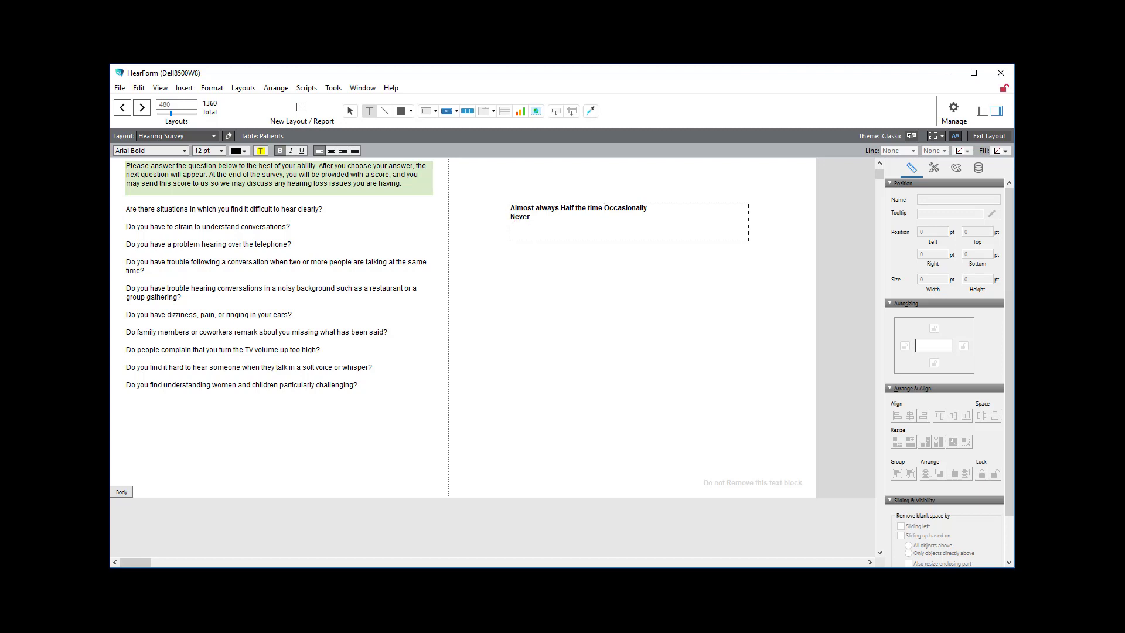
pyautogui.press('BackSpace')
pyautogui.press('Escape')
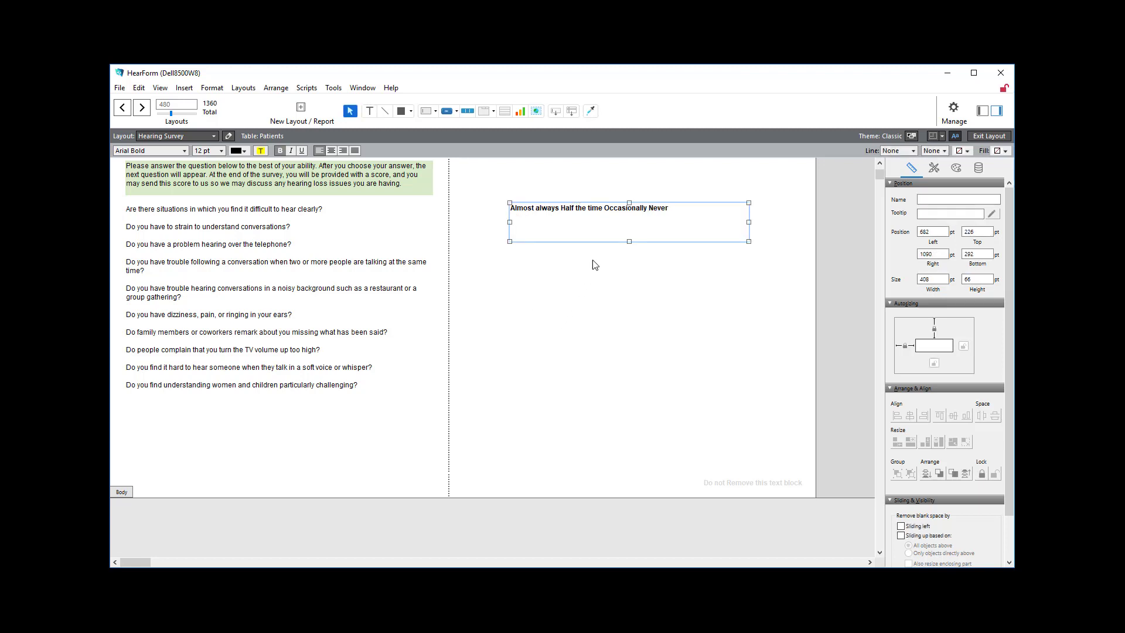
# - Separate the choices Almost always, Half the time, Occasionally and Never with widely spaced hyphens
pyautogui.click(561, 213)
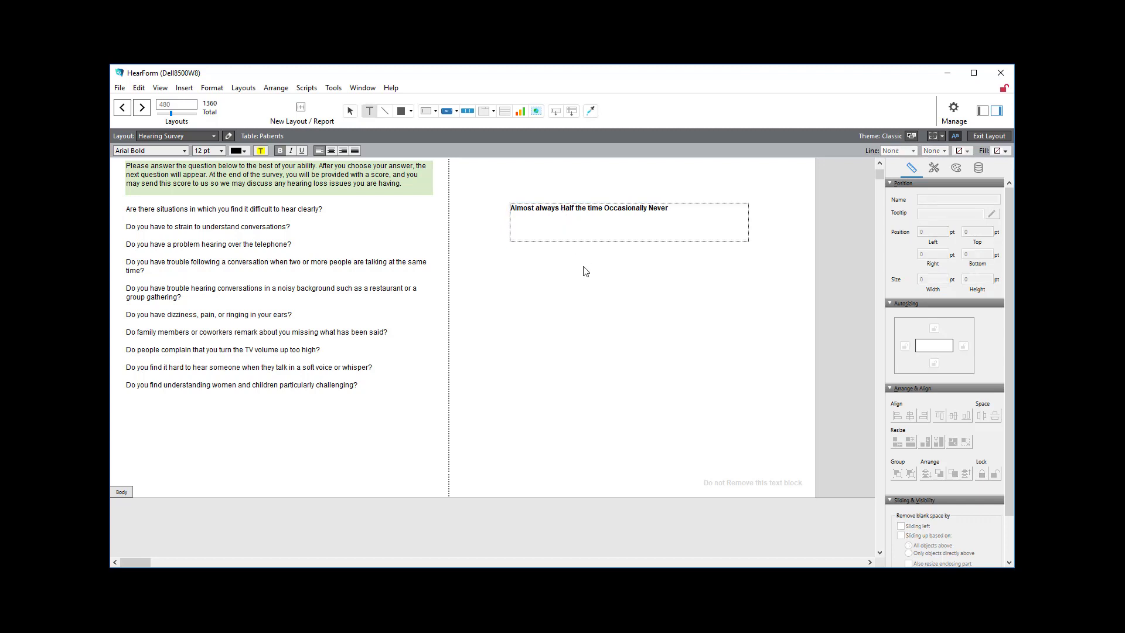
pyautogui.write('- ')
pyautogui.write(' -')
pyautogui.click(670, 205)
pyautogui.write('-')
pyautogui.click(612, 209)
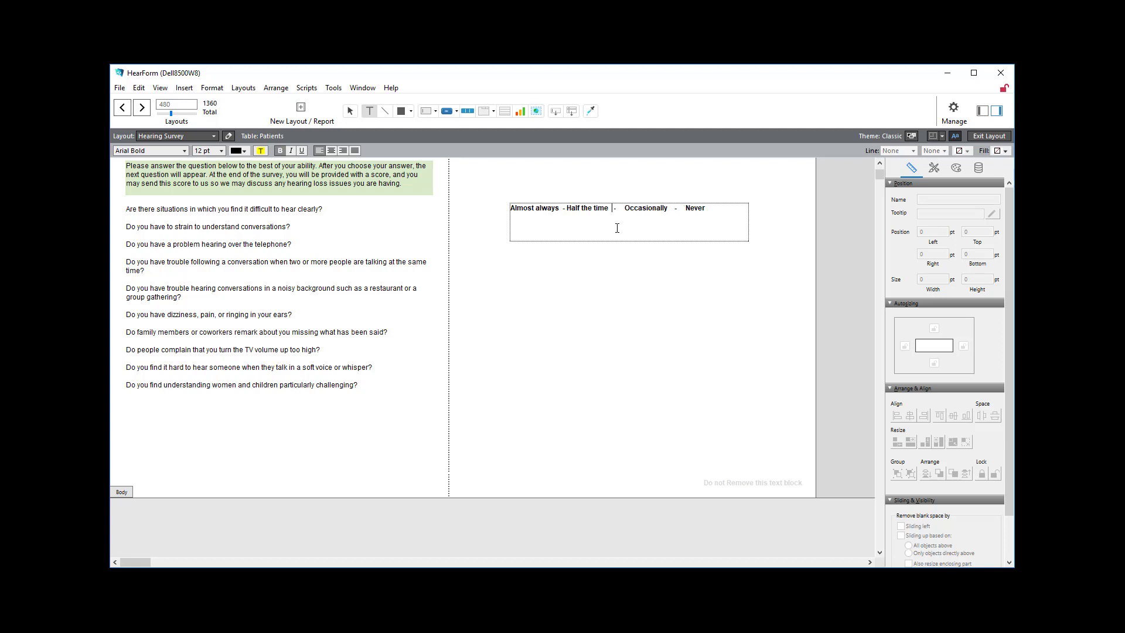
pyautogui.click(568, 207)
pyautogui.click(564, 209)
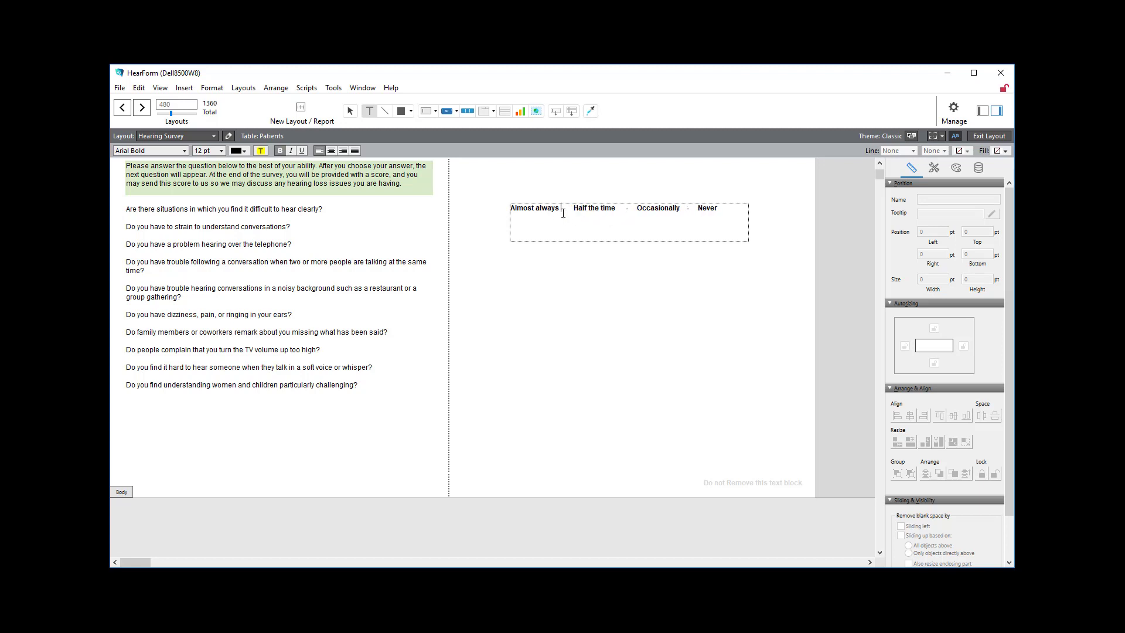
pyautogui.press('Escape')
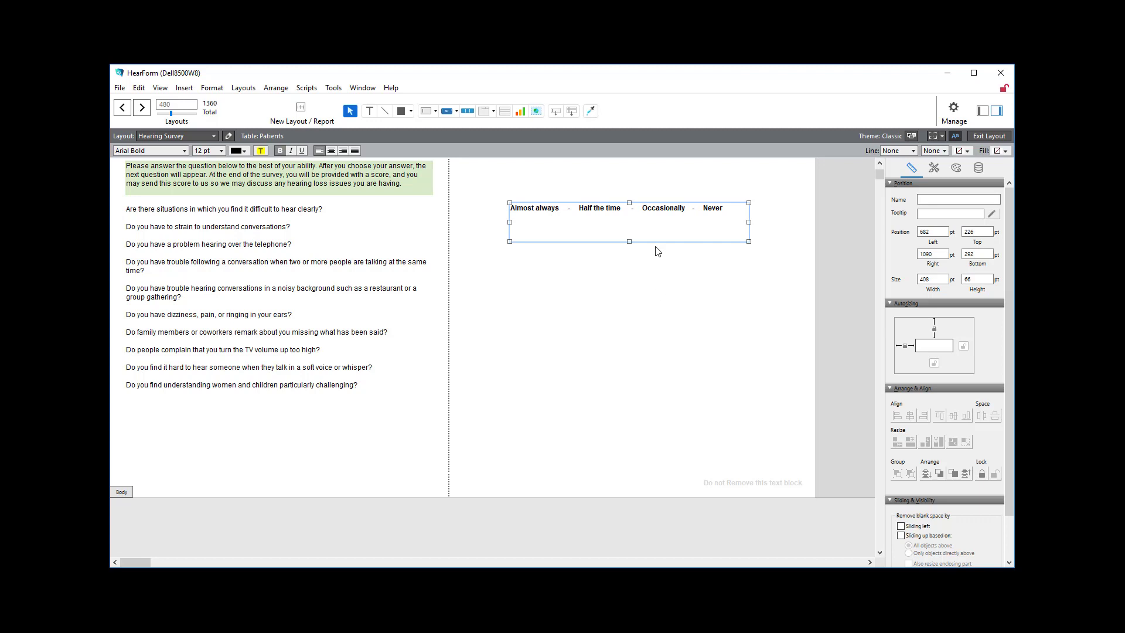
# - Reduce the answer choices block to about 21 pt high and remove the bold from its text
pyautogui.moveTo(630, 241); pyautogui.dragTo(629, 215)
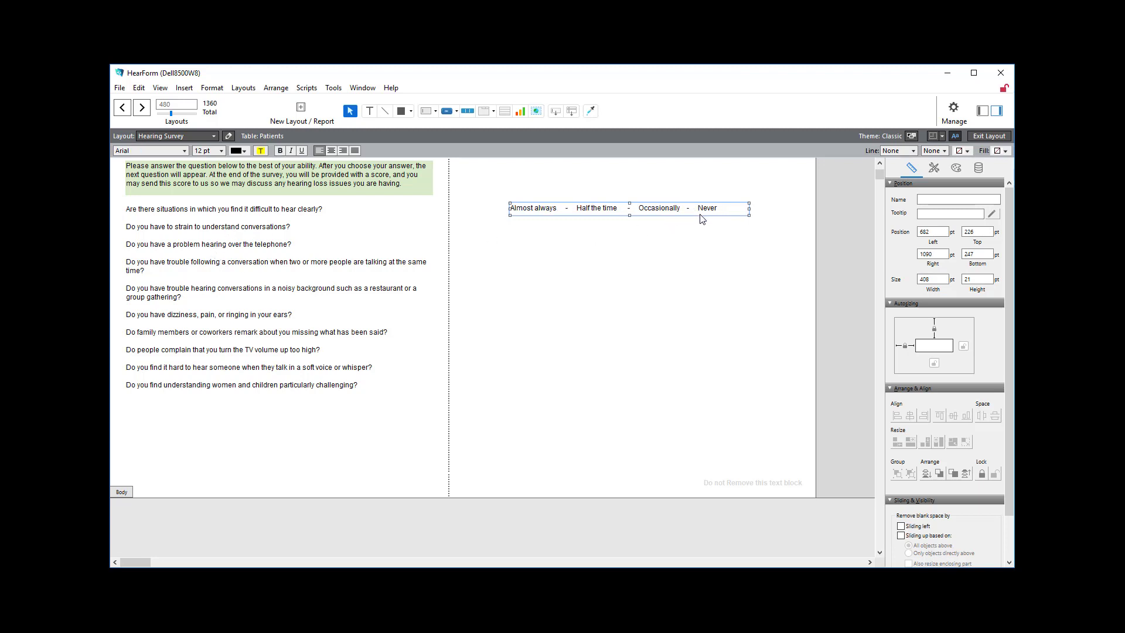
pyautogui.click(521, 243)
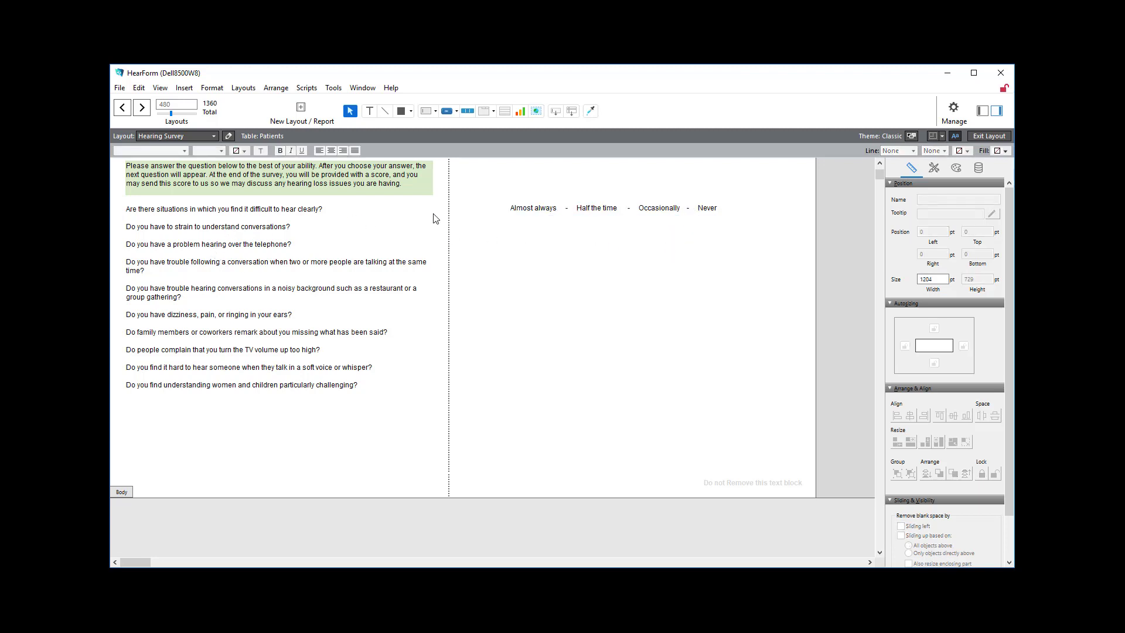
# - Copy the answer choices line and paste it below the first question, separated by a blank line
pyautogui.click(579, 212)
pyautogui.doubleClick(579, 210)
pyautogui.hotkey('ctrl', 'c')
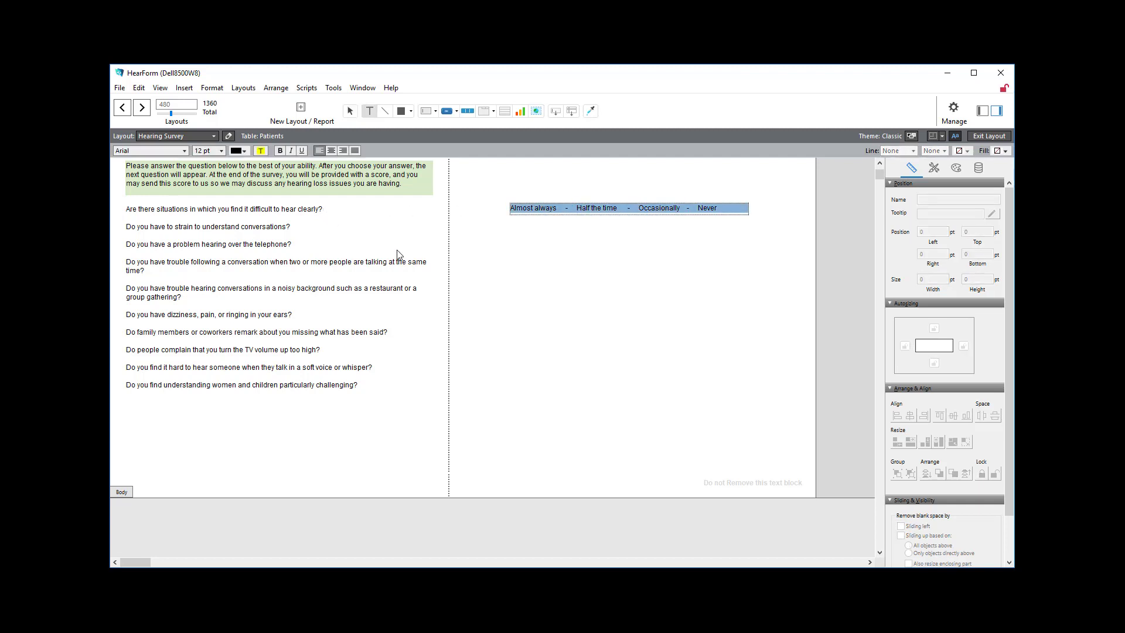
pyautogui.scroll(1, 399, 256)
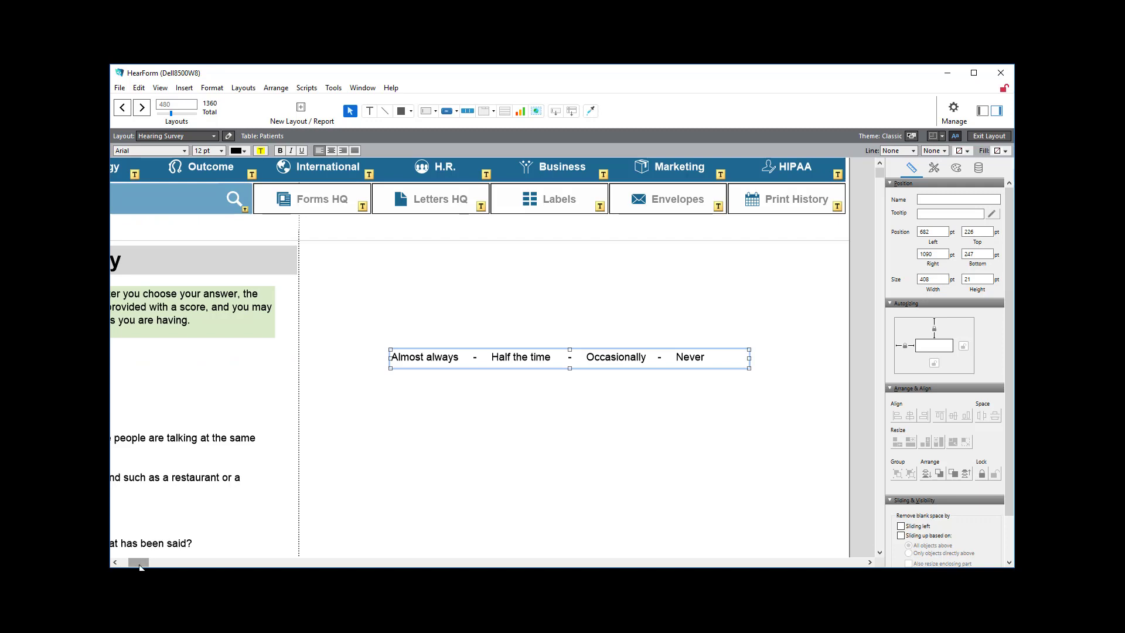
pyautogui.moveTo(139, 562); pyautogui.dragTo(116, 563)
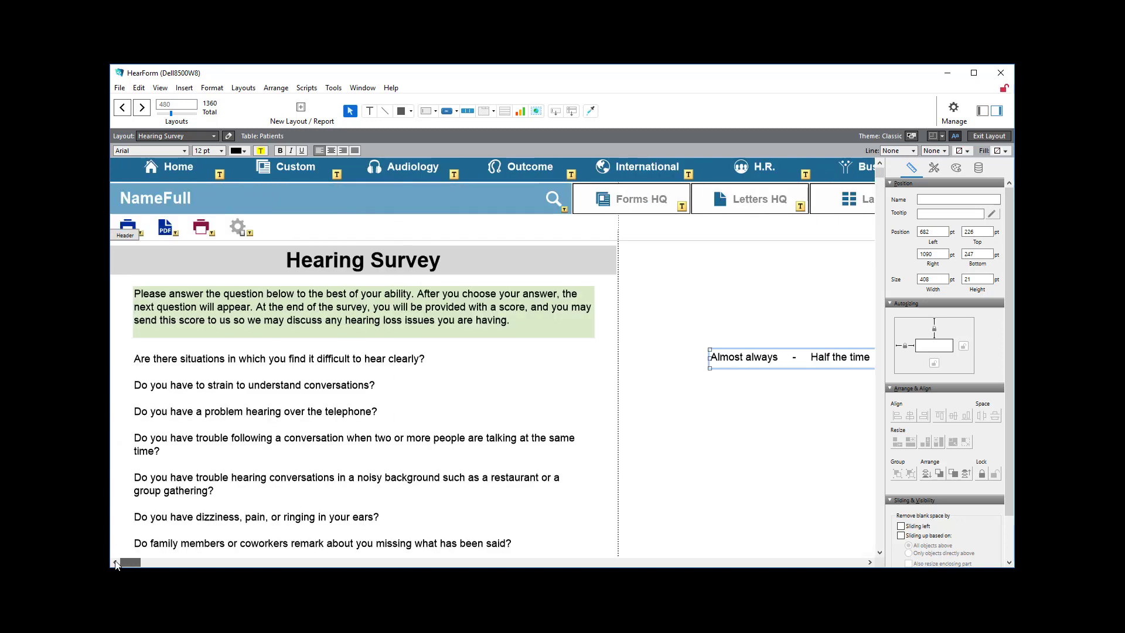
pyautogui.doubleClick(431, 359)
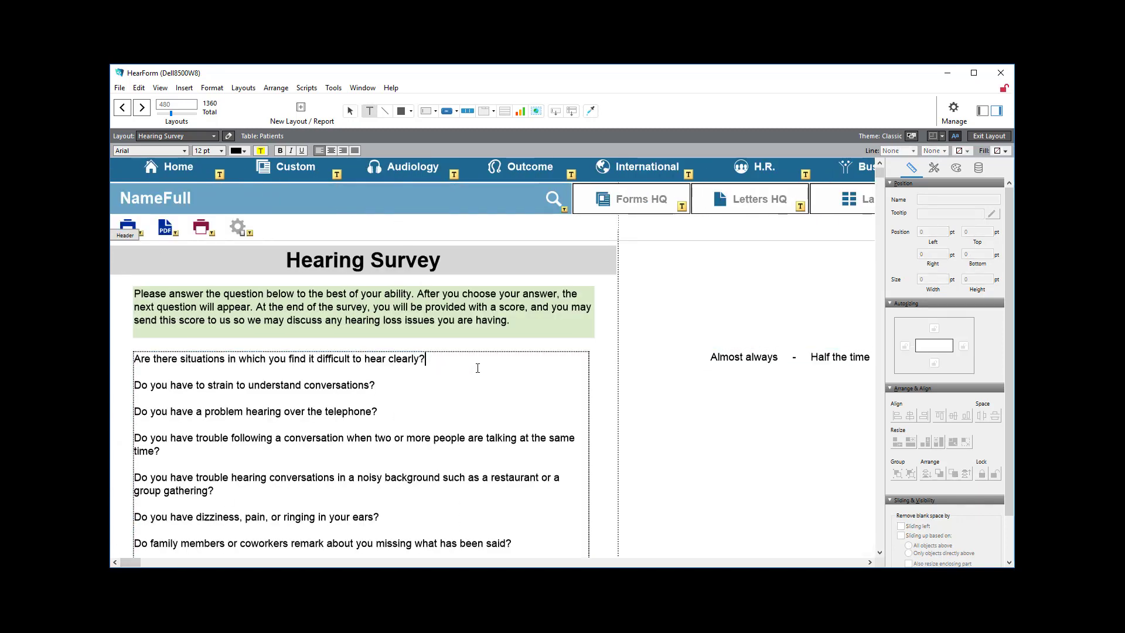
pyautogui.press('Return')
pyautogui.press('Return')
pyautogui.hotkey('ctrl', 'v')
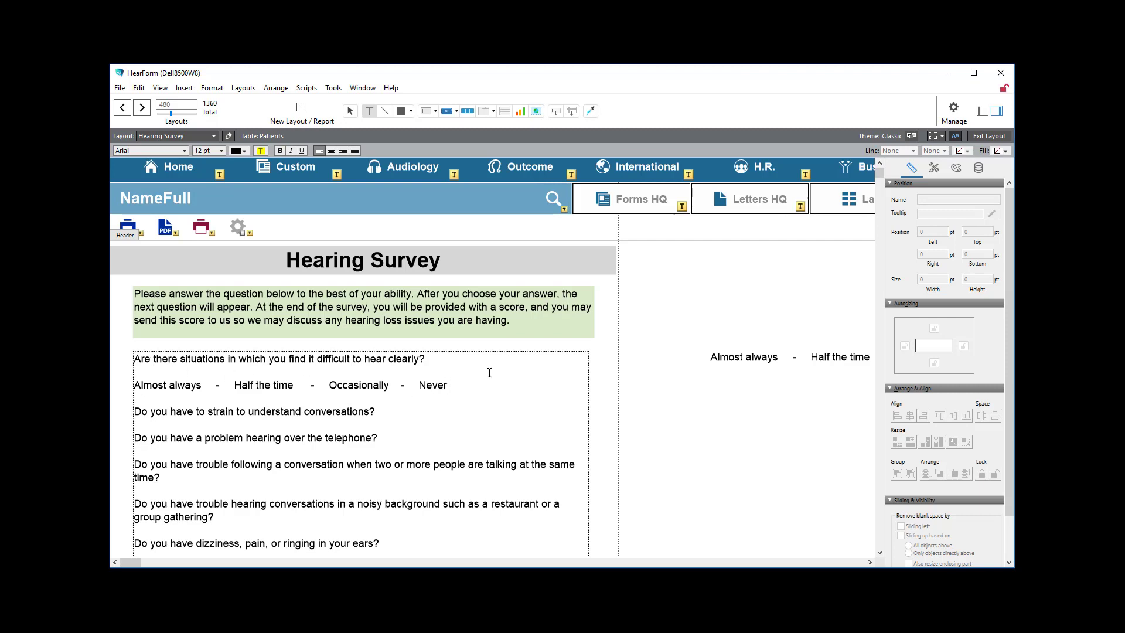
# - Make the first question, "Are there situations in which you find it difficult to hear clearly?", bold
pyautogui.moveTo(445, 359); pyautogui.dragTo(135, 359)
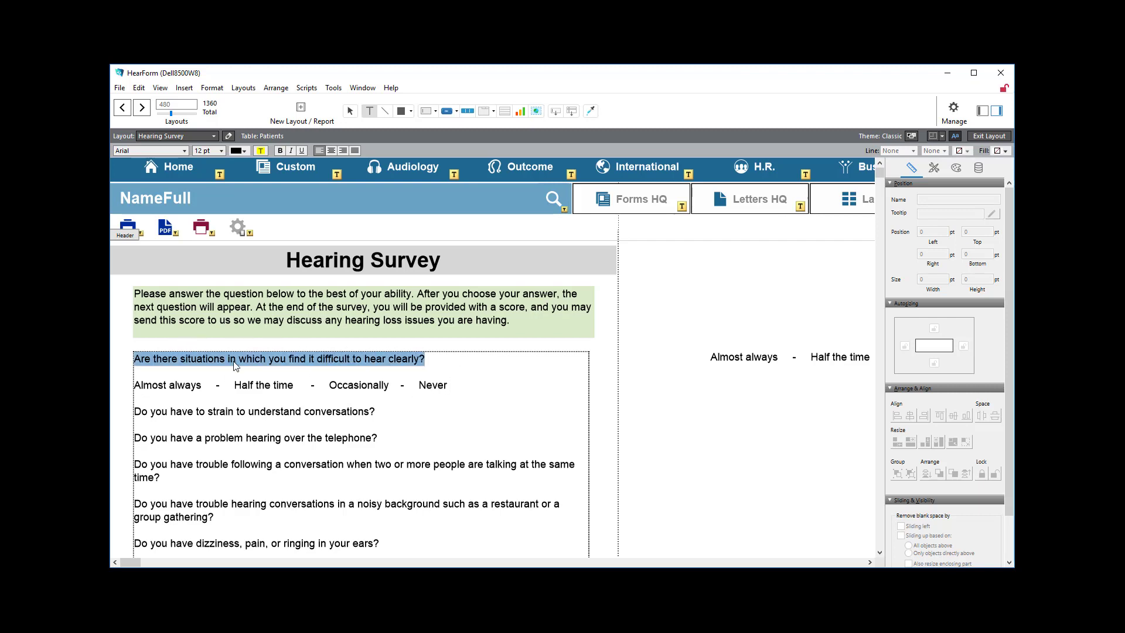
pyautogui.hotkey('ctrl', 'b')
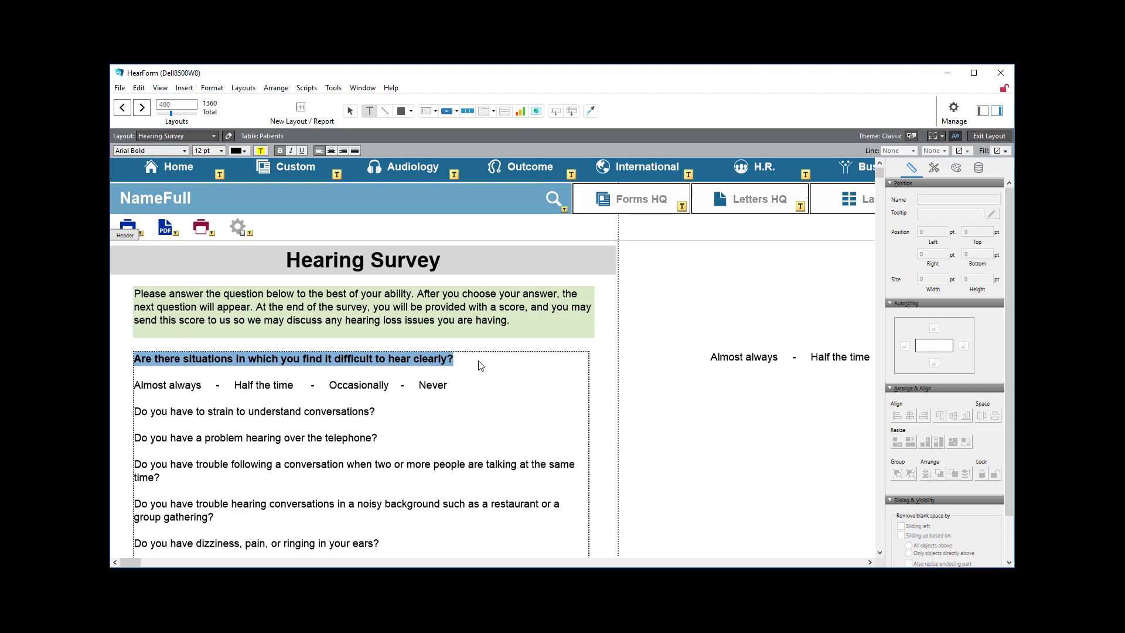
pyautogui.press('Escape')
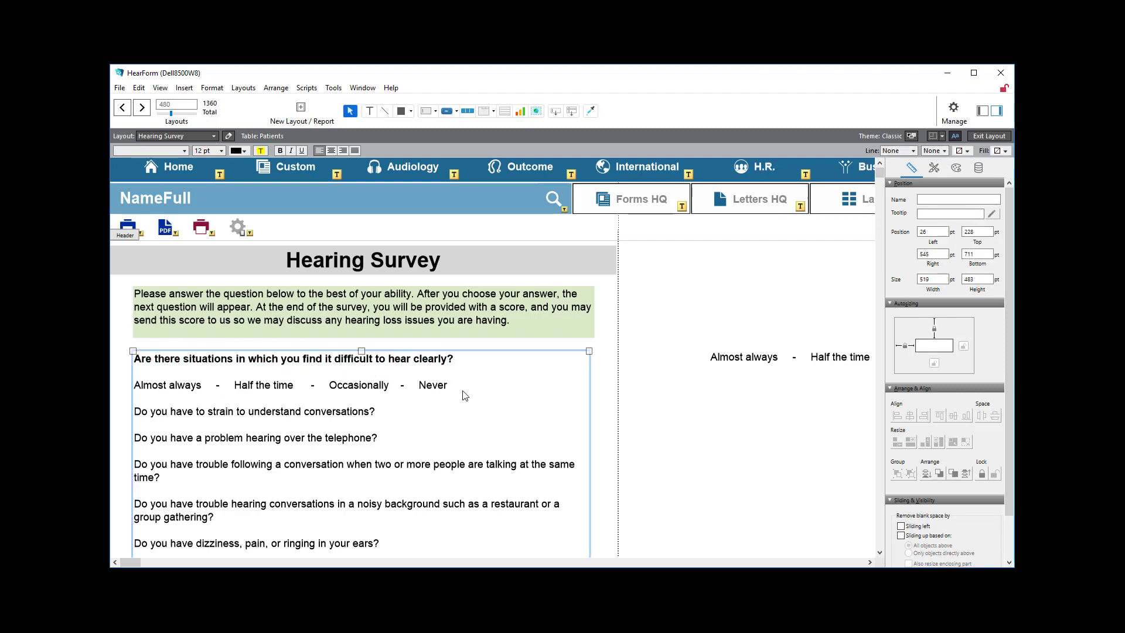
# - Undo the accidental move of the questions block and set the answer line under the first question to 11 pt
pyautogui.moveTo(188, 389); pyautogui.dragTo(164, 378)
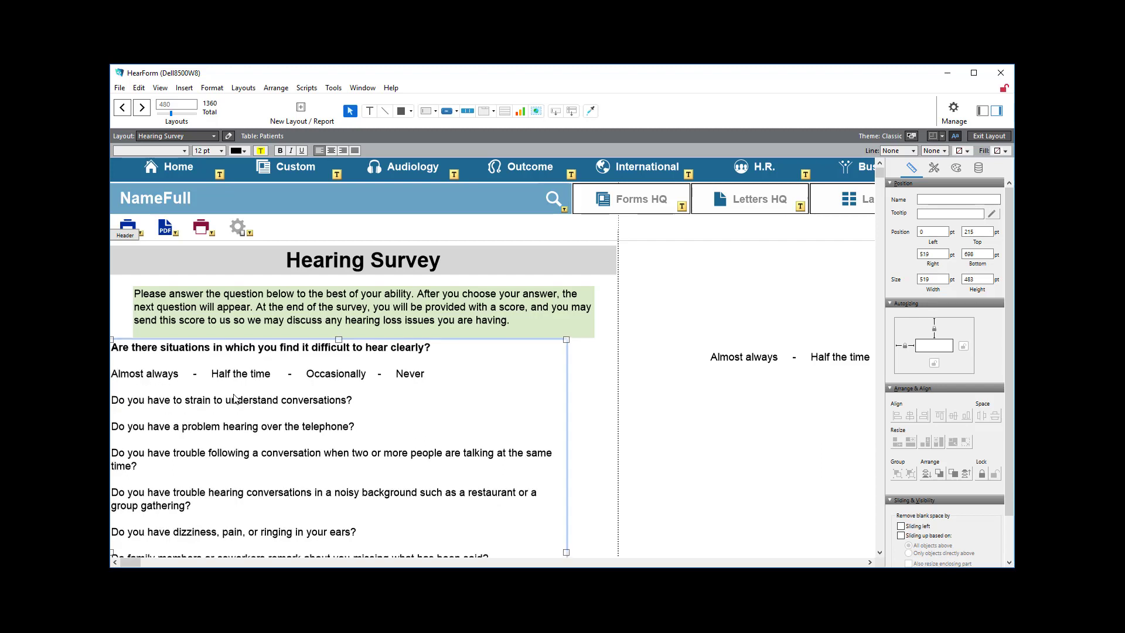
pyautogui.hotkey('ctrl', 'z')
pyautogui.doubleClick(390, 382)
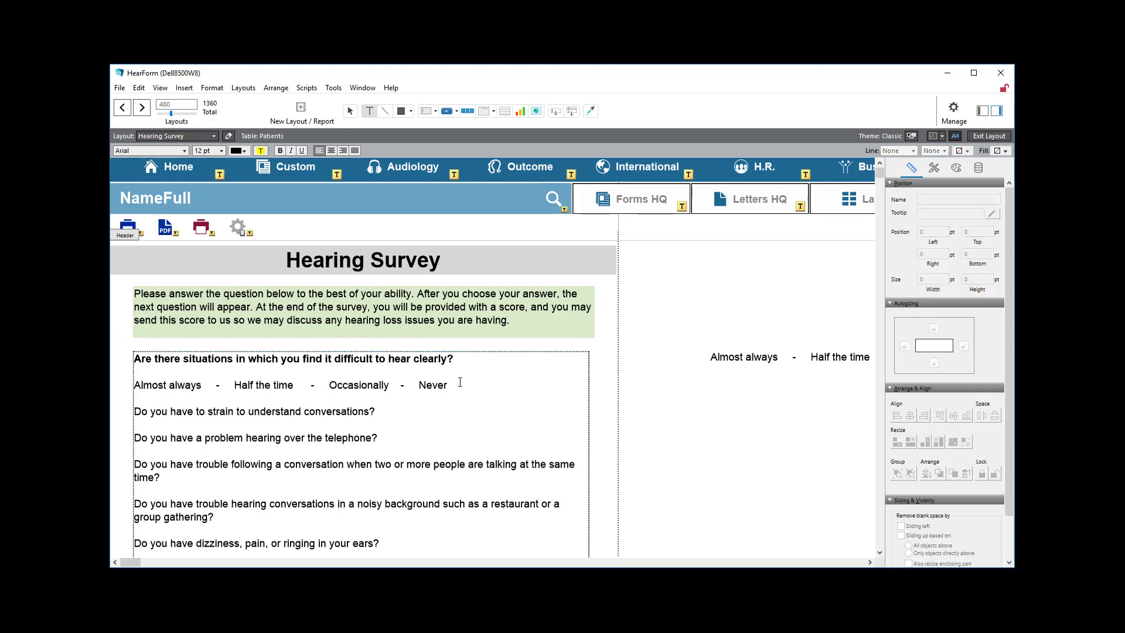
pyautogui.moveTo(459, 382); pyautogui.dragTo(123, 382)
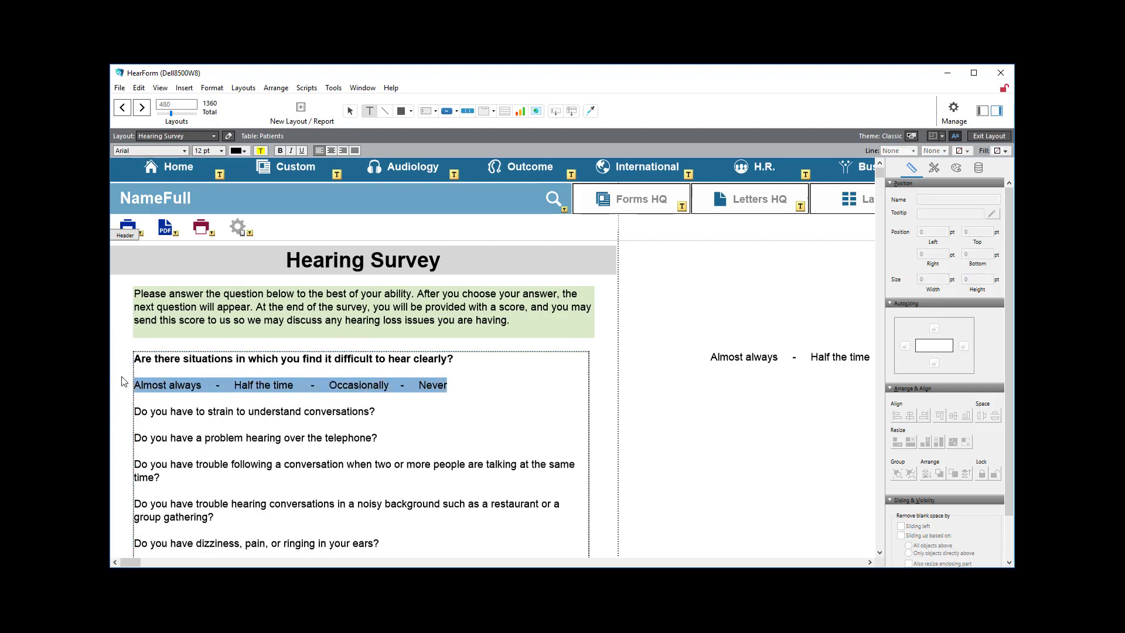
pyautogui.hotkey('ctrl', 'shift', ',')
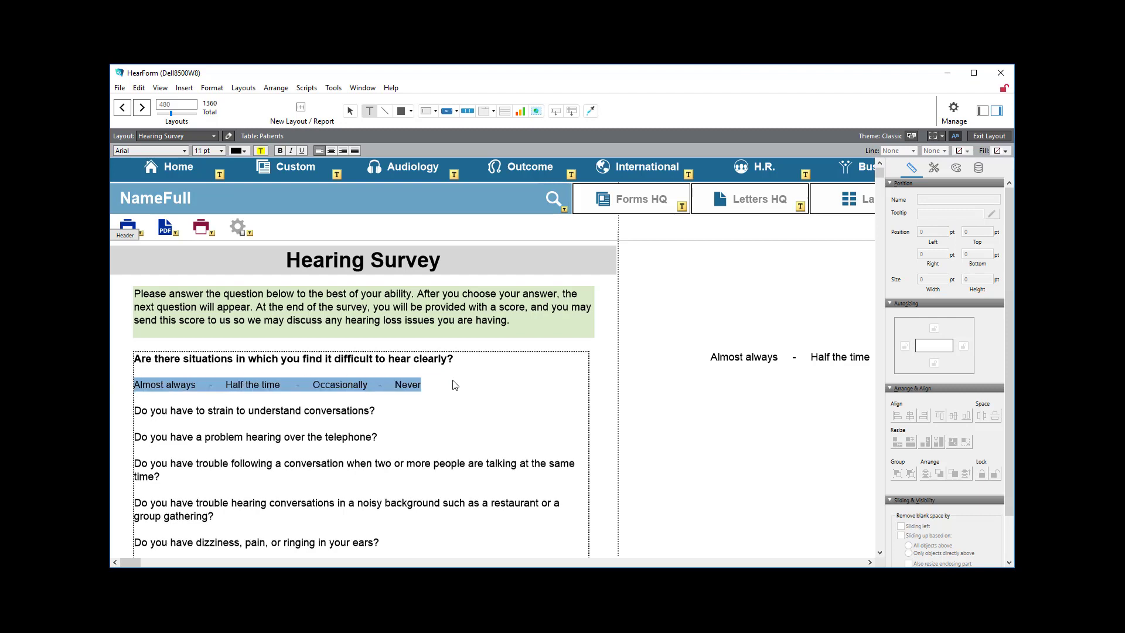
pyautogui.click(403, 390)
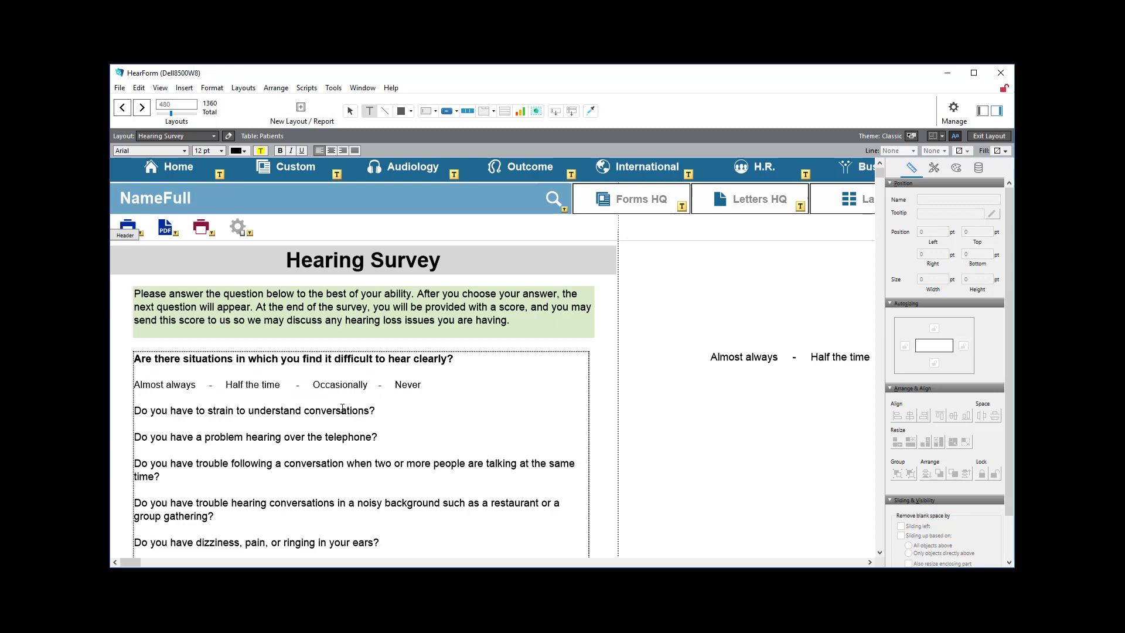
# - Make all the remaining questions below the answer line bold, down to the one about understanding women and children
pyautogui.moveTo(134, 410); pyautogui.dragTo(393, 515)
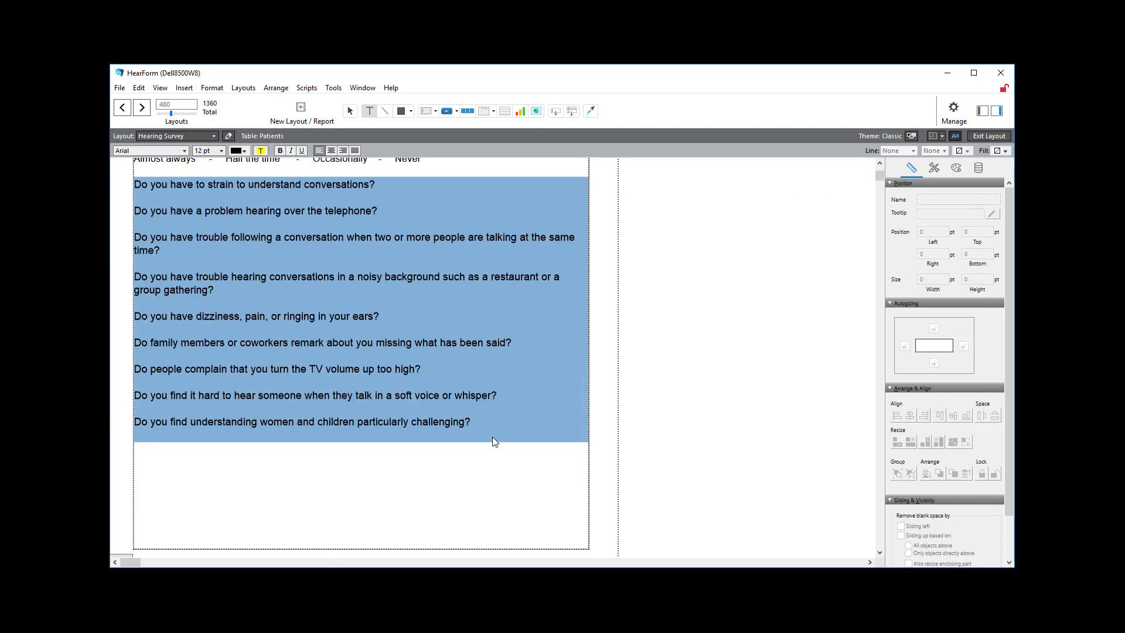
pyautogui.hotkey('ctrl', 'b')
pyautogui.scroll(5, 445, 395)
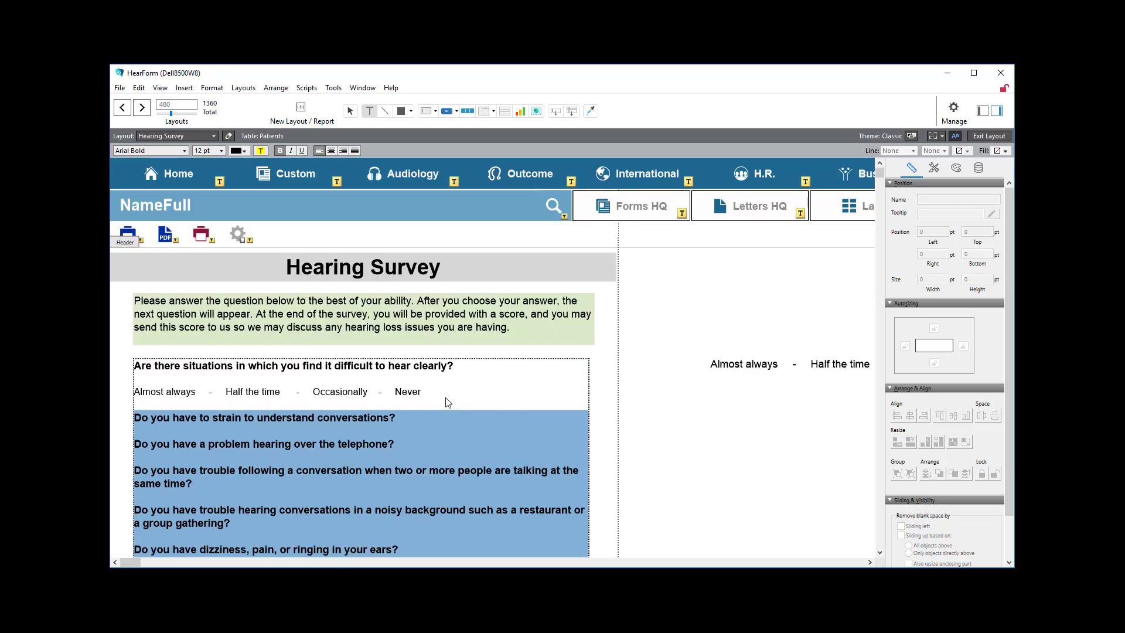
# - Copy the answer line with its preceding blank line and paste it below "Do you have to strain to understand conversations?"
pyautogui.click(397, 418)
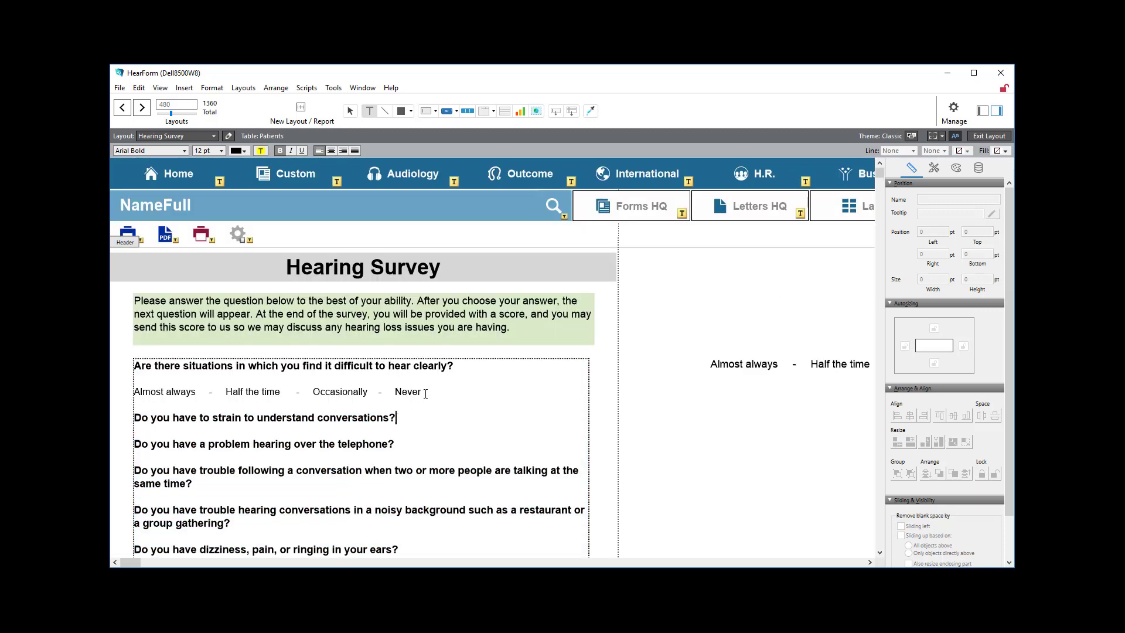
pyautogui.moveTo(422, 391); pyautogui.dragTo(132, 387)
pyautogui.hotkey('ctrl', 'c')
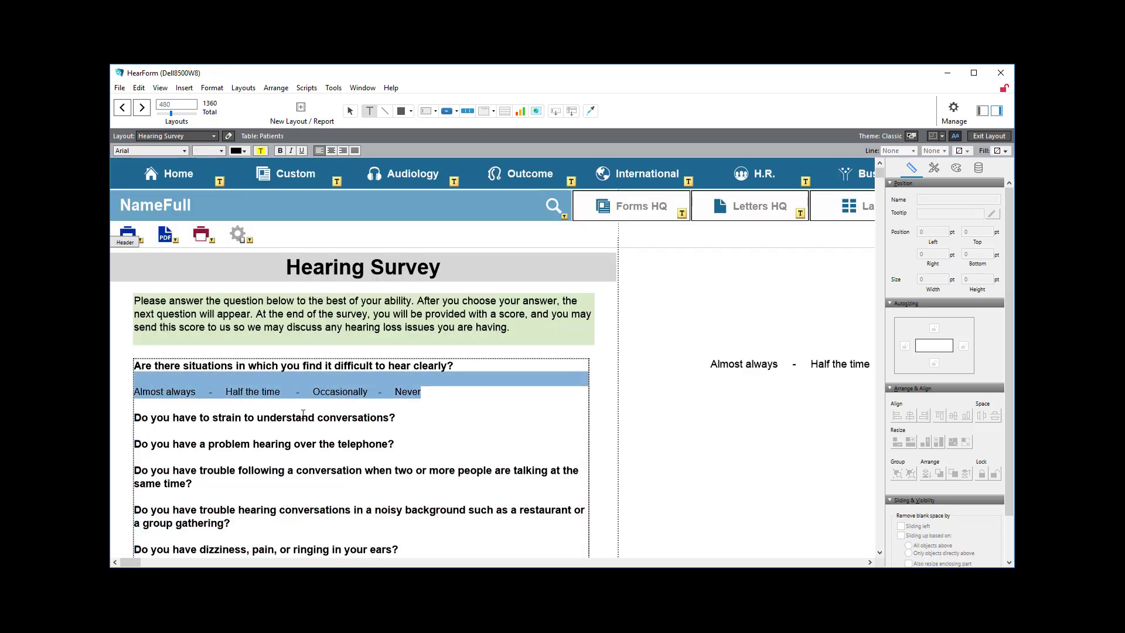
pyautogui.click(401, 418)
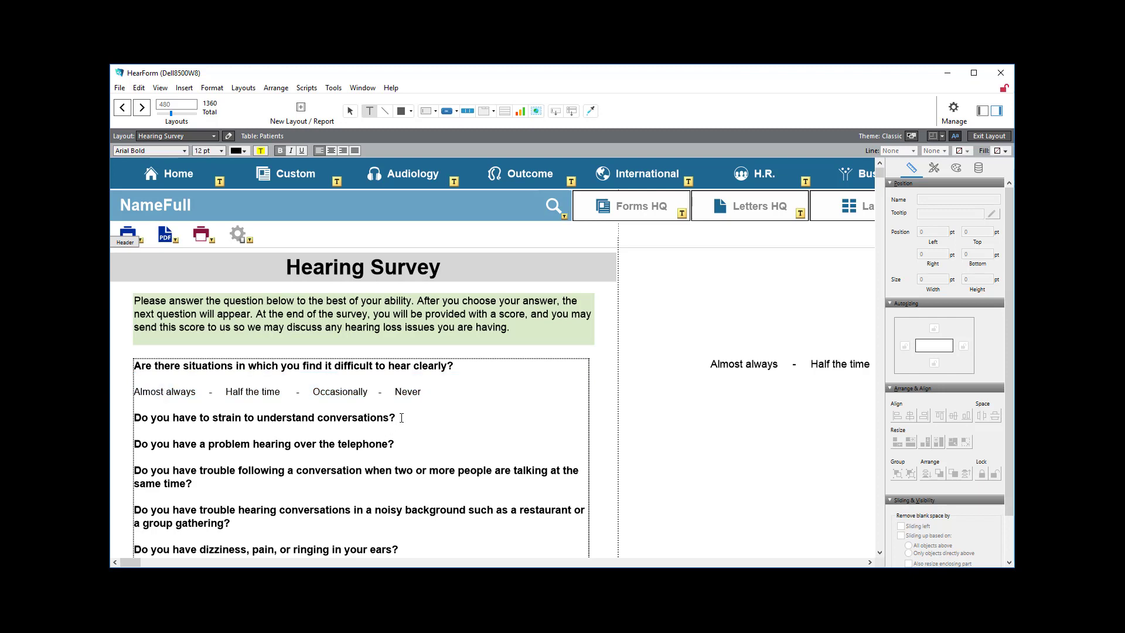
pyautogui.hotkey('ctrl', 'v')
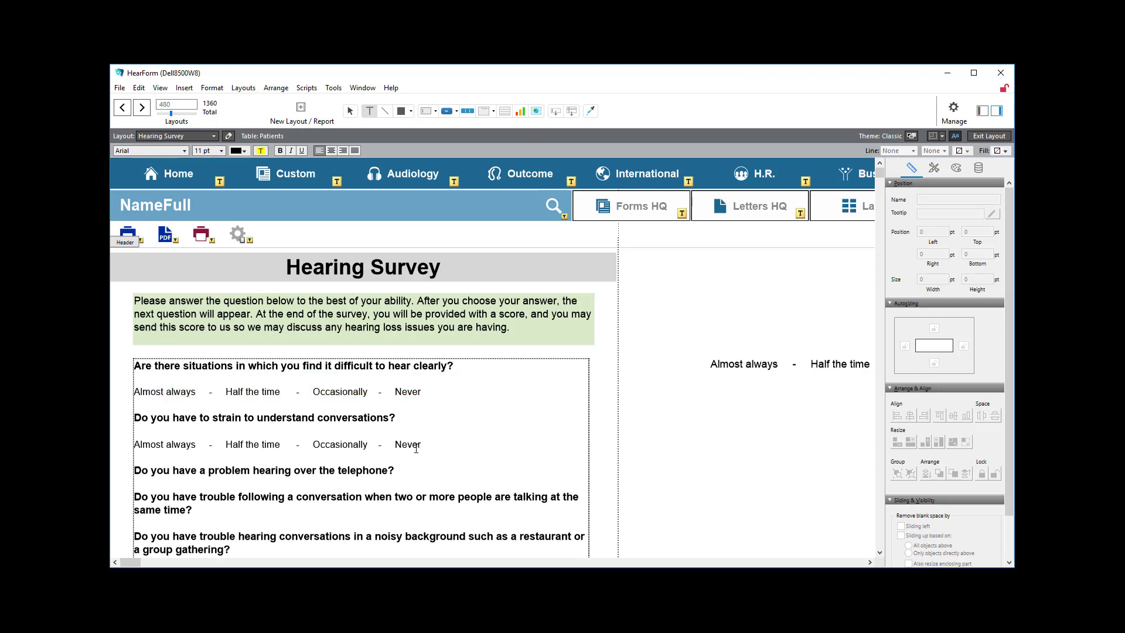
# - Paste the answer line below the telephone question and below the question about following a conversation when two or more people talk
pyautogui.click(404, 470)
pyautogui.hotkey('ctrl', 'v')
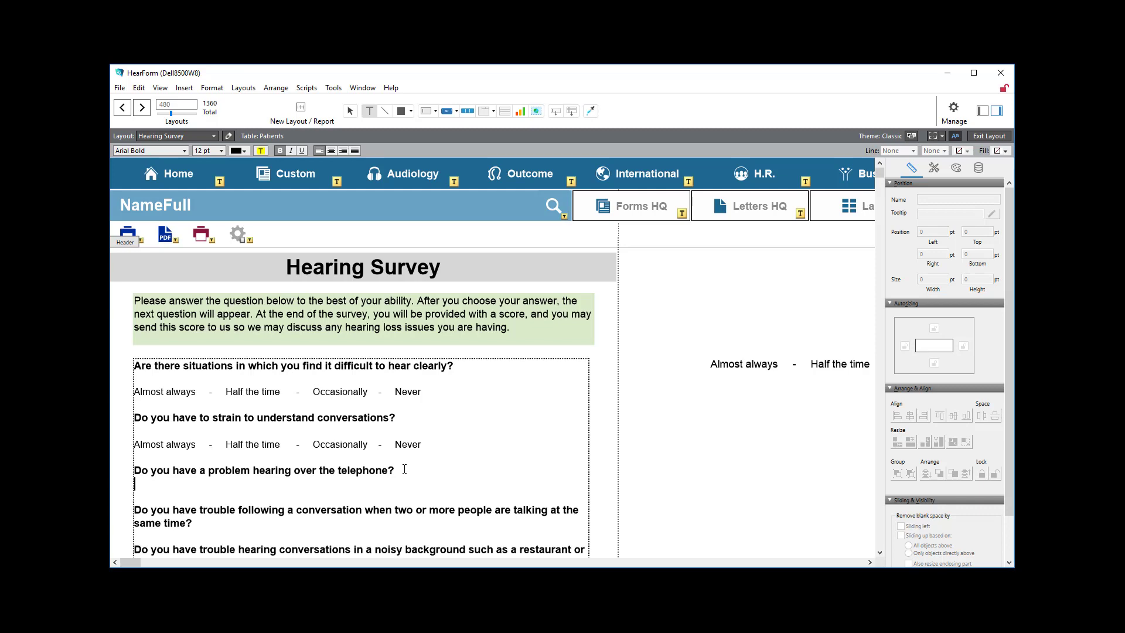
pyautogui.scroll(-3, 404, 470)
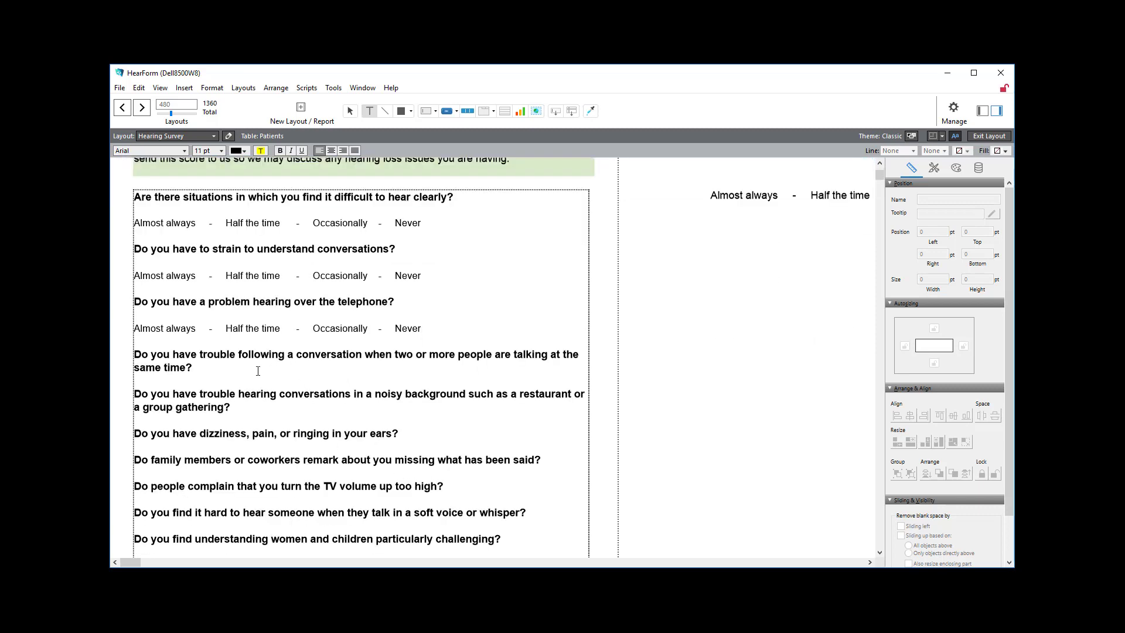
pyautogui.click(228, 365)
pyautogui.press('Return')
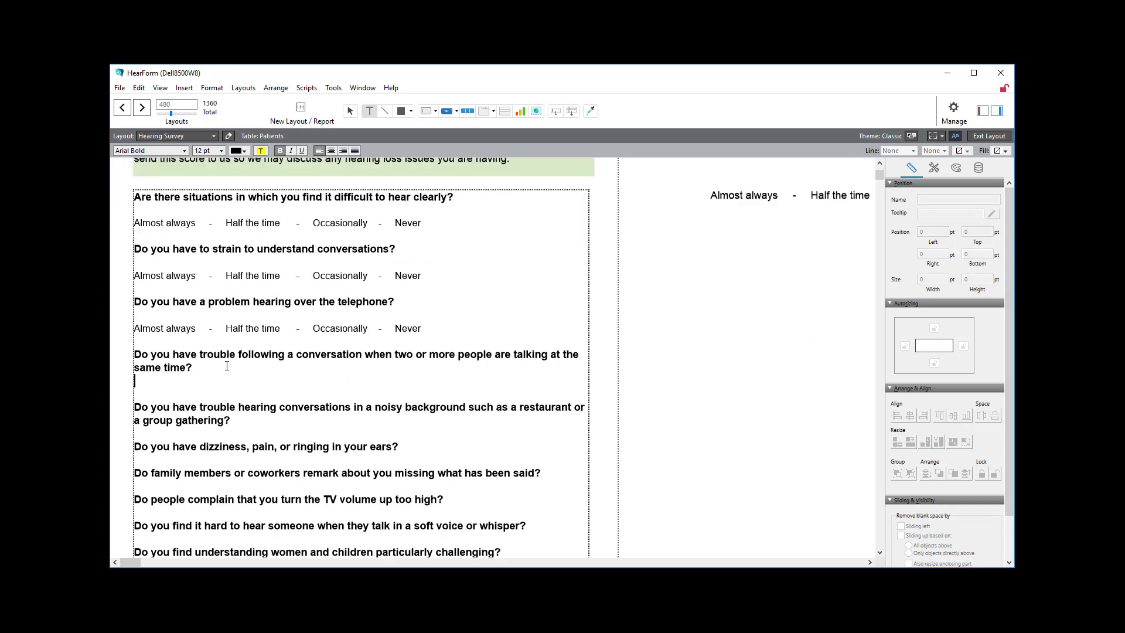
pyautogui.hotkey('ctrl', 'v')
# - Paste the answer line below the noisy background question and below the question about dizziness, pain, or ringing in the ears
pyautogui.scroll(-5, 246, 378)
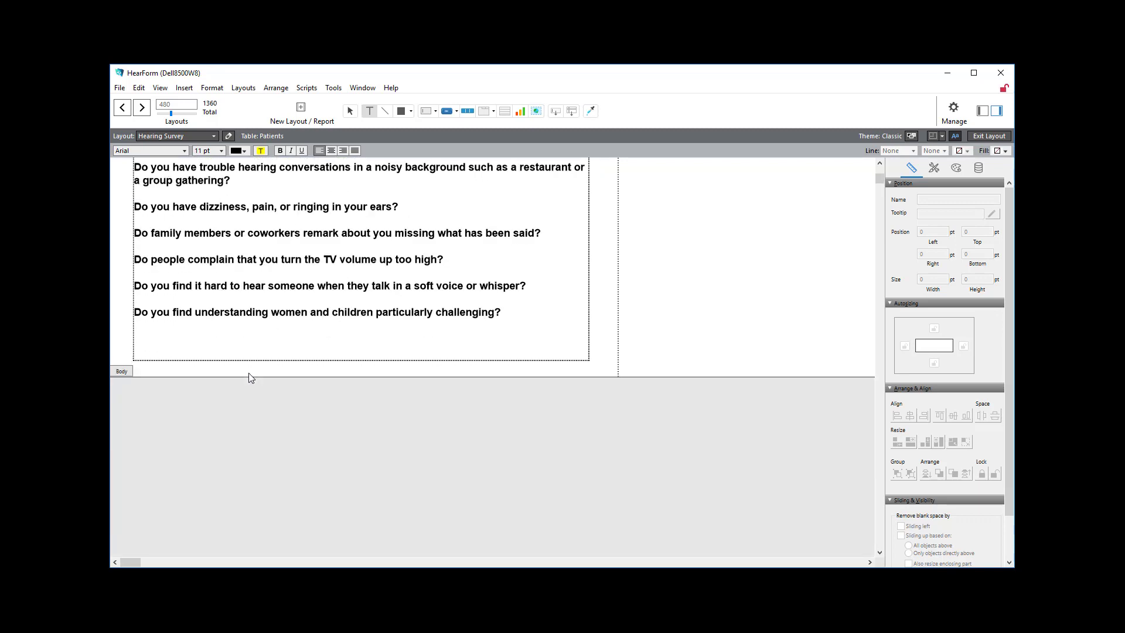
pyautogui.scroll(3, 246, 375)
pyautogui.click(236, 349)
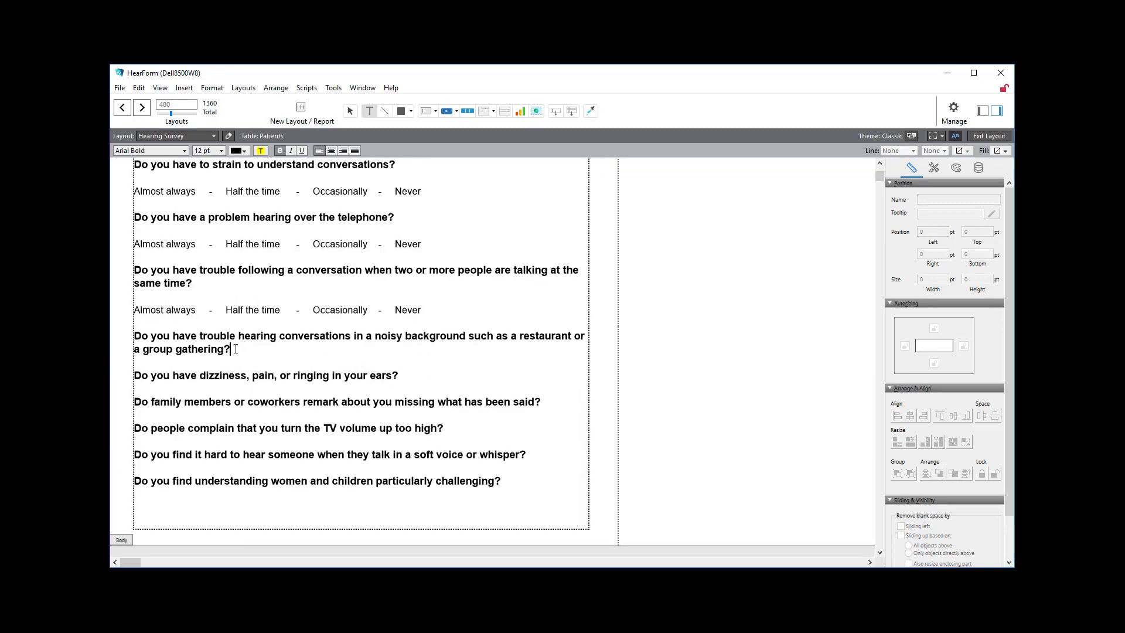
pyautogui.press('Return')
pyautogui.hotkey('ctrl', 'v')
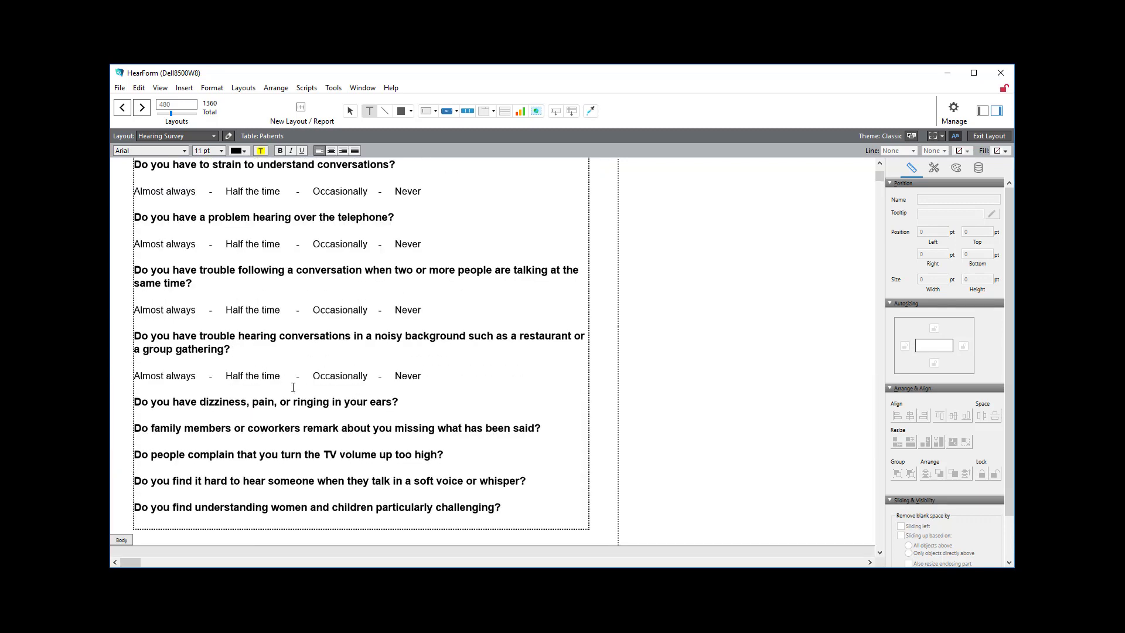
pyautogui.click(401, 401)
pyautogui.press('Return')
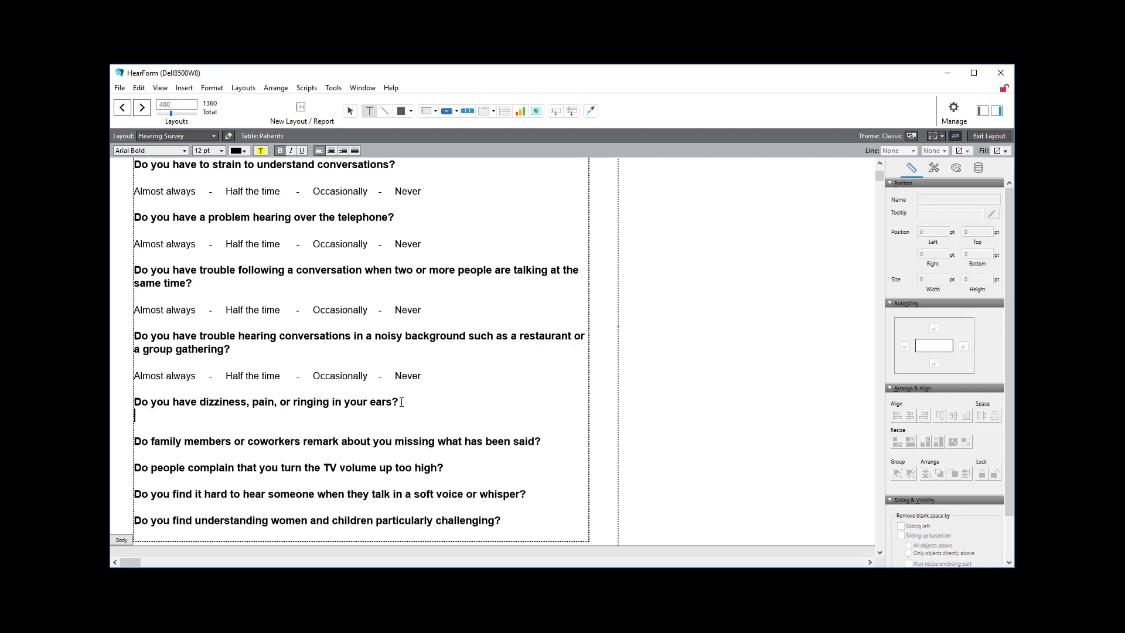
pyautogui.hotkey('ctrl', 'v')
# - Finish editing the questions text block and switch the Hearing Survey layout to Browse mode, keeping the changes
pyautogui.scroll(3, 382, 390)
pyautogui.scroll(-2, 383, 390)
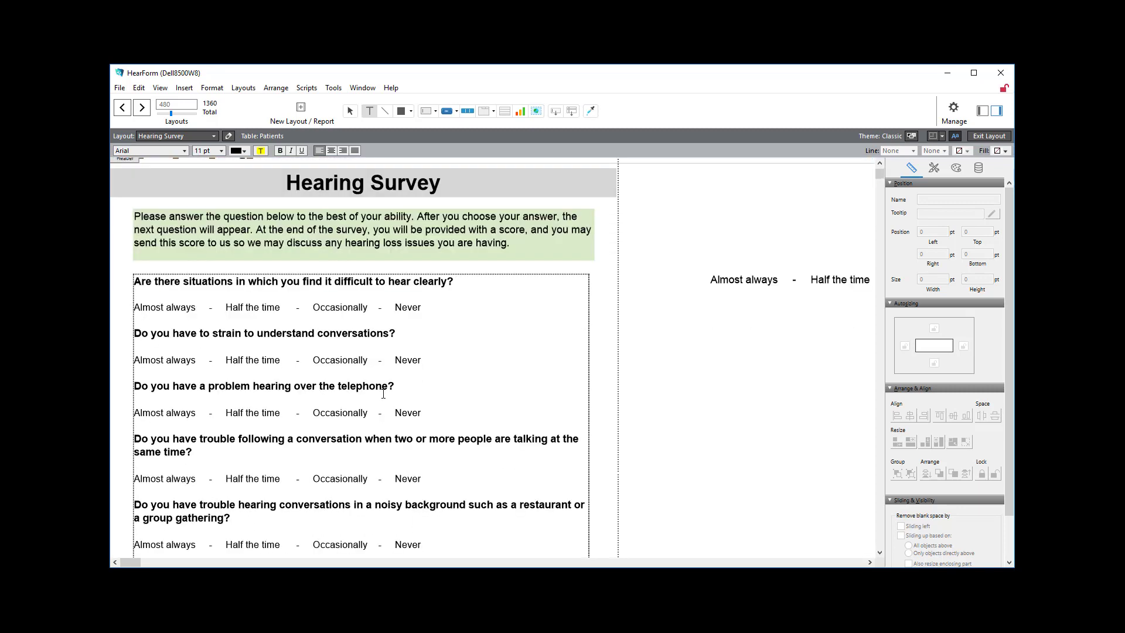
pyautogui.click(673, 322)
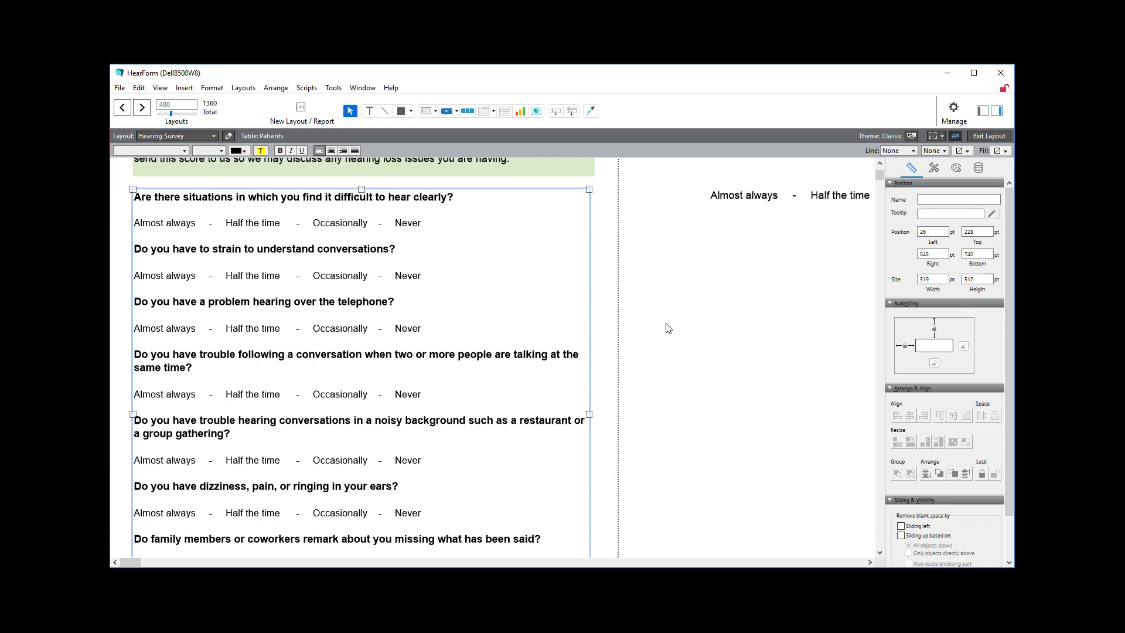
pyautogui.hotkey('ctrl', 'b')
pyautogui.click(593, 343)
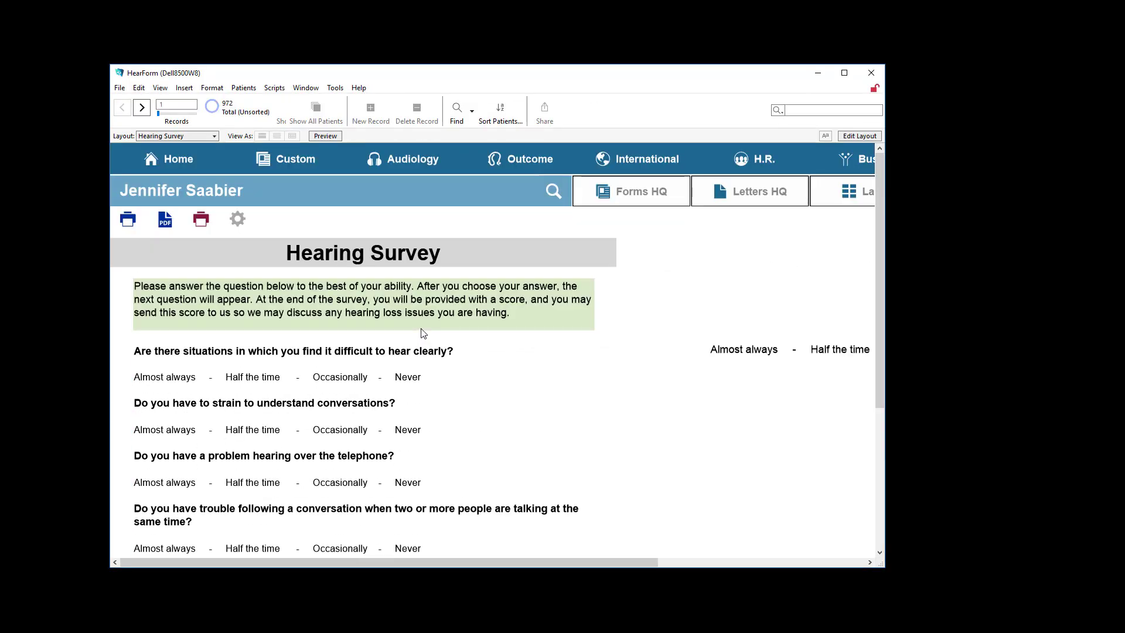
# - Preview the Hearing Survey as a printed page and return to Browse mode
pyautogui.hotkey('ctrl', 'u')
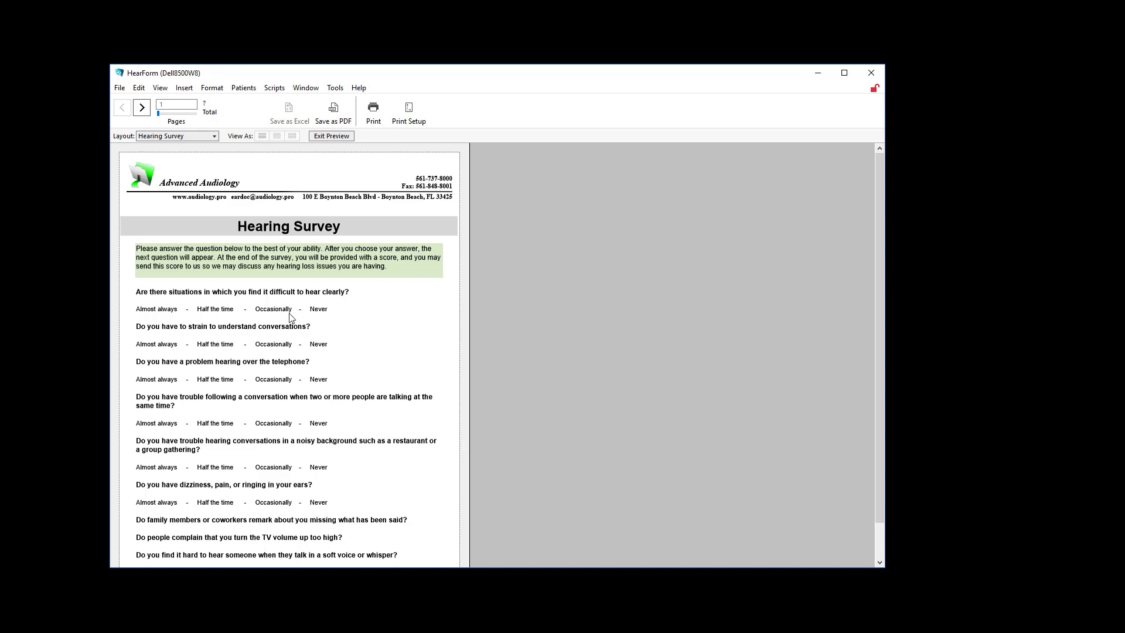
pyautogui.scroll(-1, 291, 318)
pyautogui.scroll(1, 291, 319)
pyautogui.hotkey('ctrl', 'b')
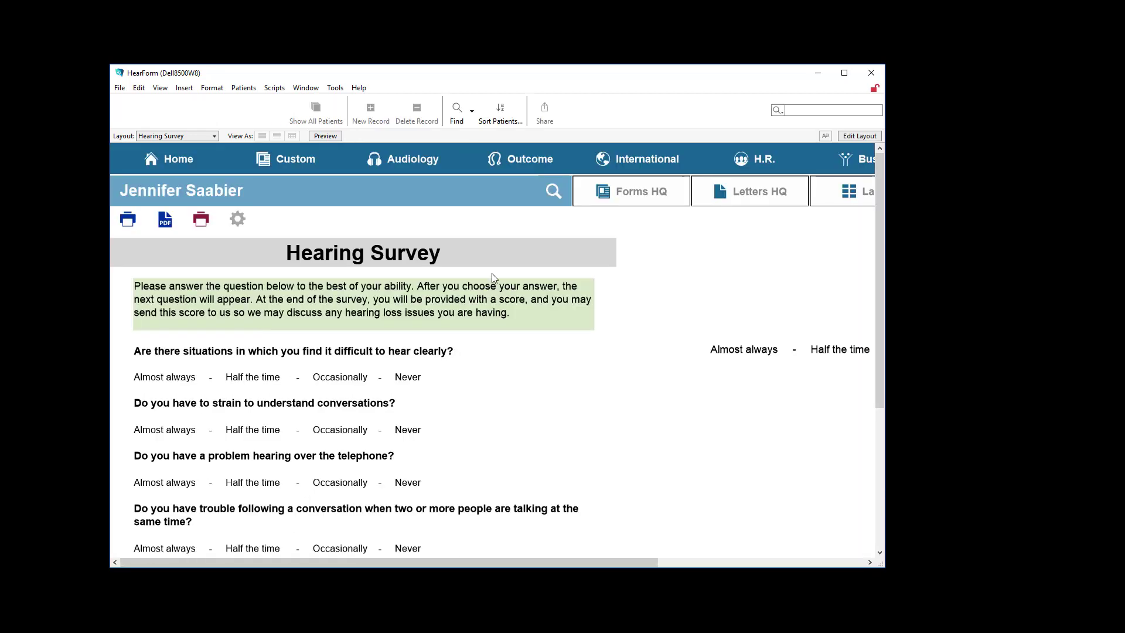
# - Go to the patient home screen and open the Front Office list of forms for editing
pyautogui.click(190, 167)
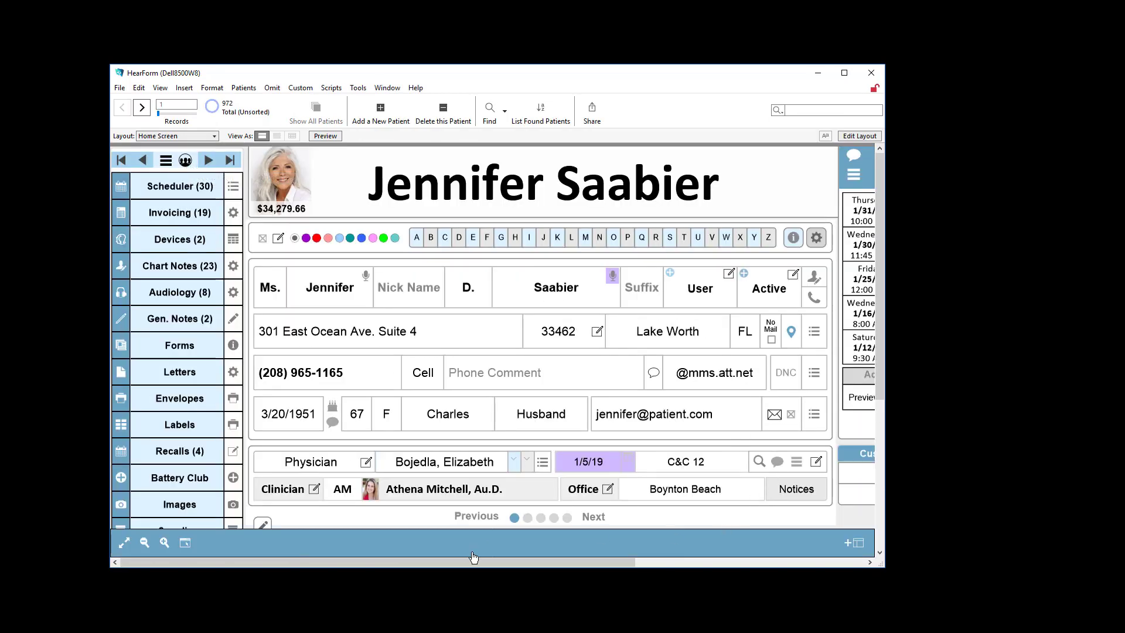
pyautogui.moveTo(476, 558); pyautogui.dragTo(746, 529)
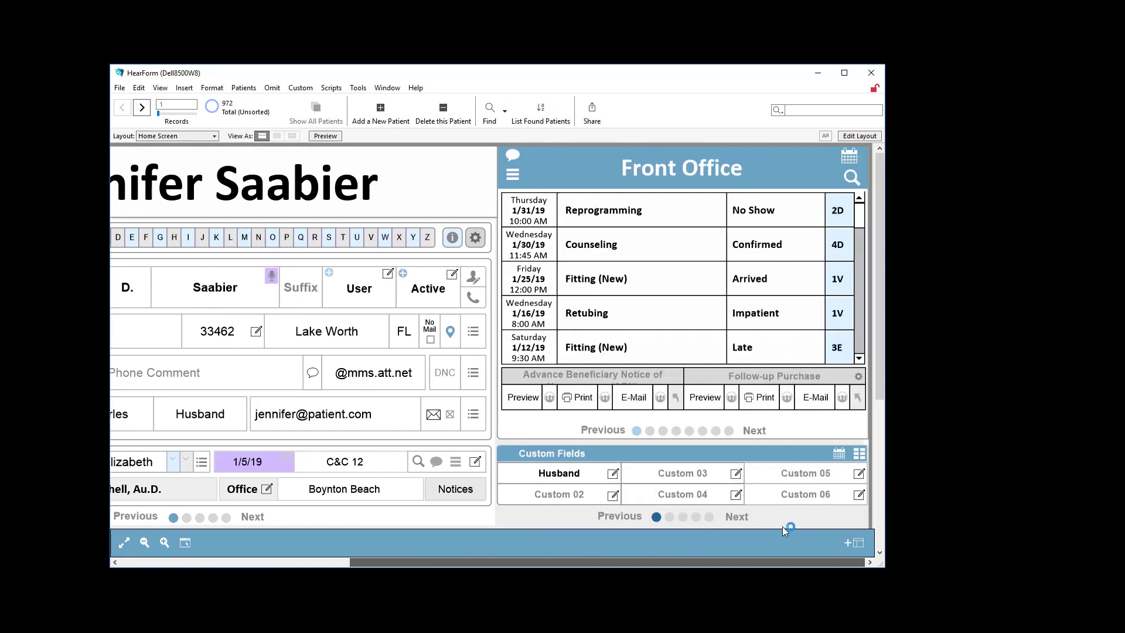
pyautogui.click(645, 375)
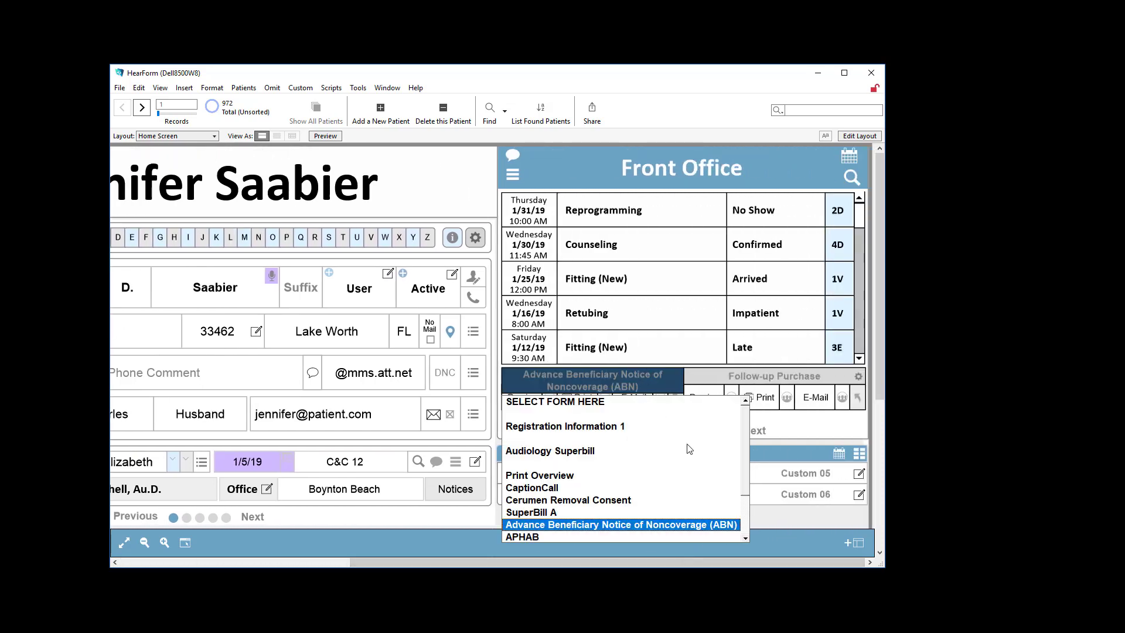
pyautogui.moveTo(744, 451); pyautogui.dragTo(749, 521)
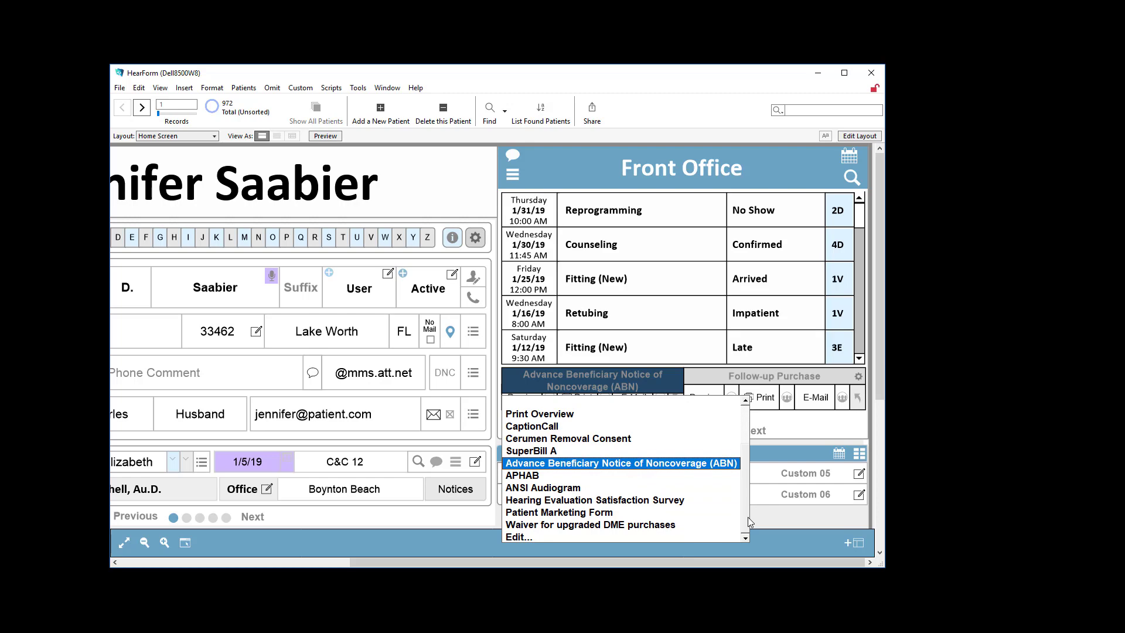
pyautogui.click(516, 536)
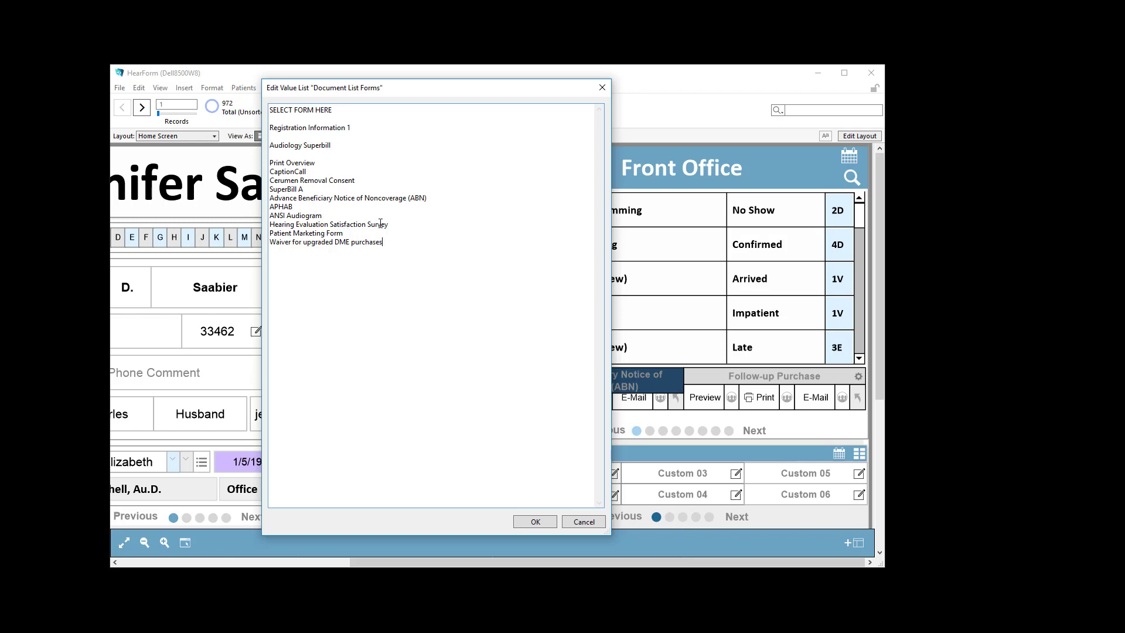
# - Add "Hearing Survey" to the Document List Forms value list below "Hearing Evaluation Satisfaction Survey" and save the list
pyautogui.moveTo(394, 224); pyautogui.dragTo(263, 225)
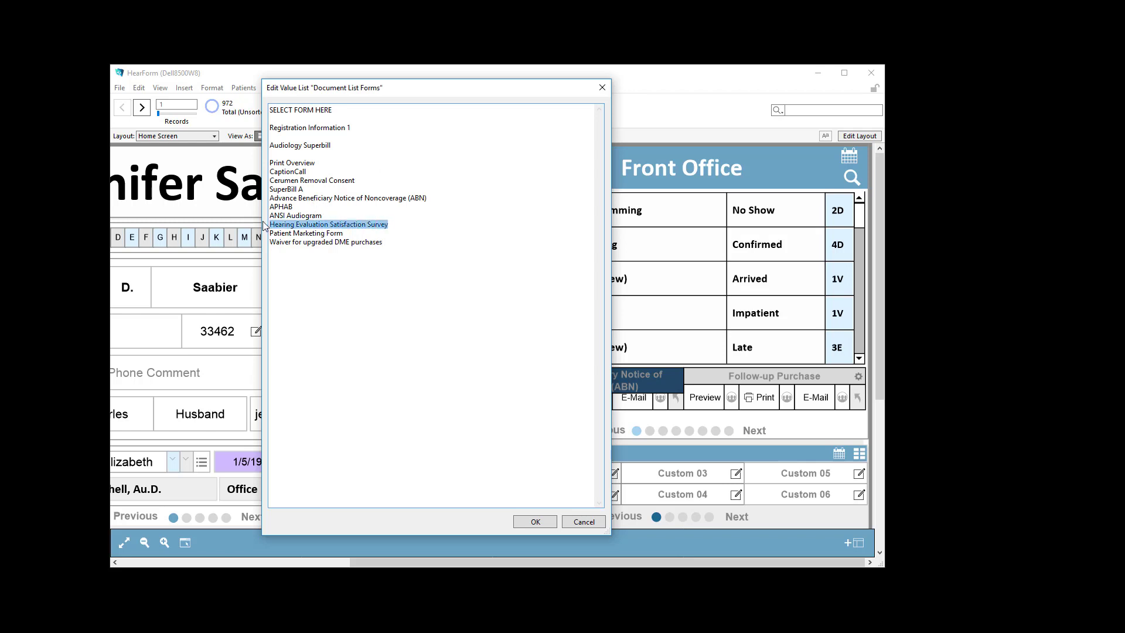
pyautogui.click(393, 223)
pyautogui.press('Return')
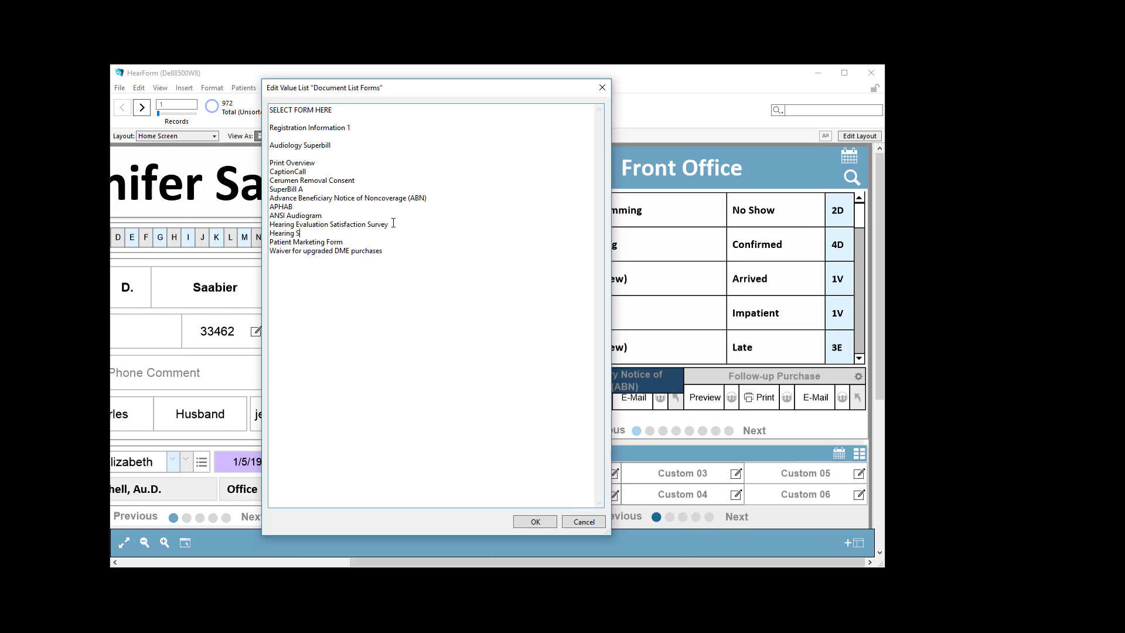
pyautogui.write('Hearing Survey')
pyautogui.click(533, 521)
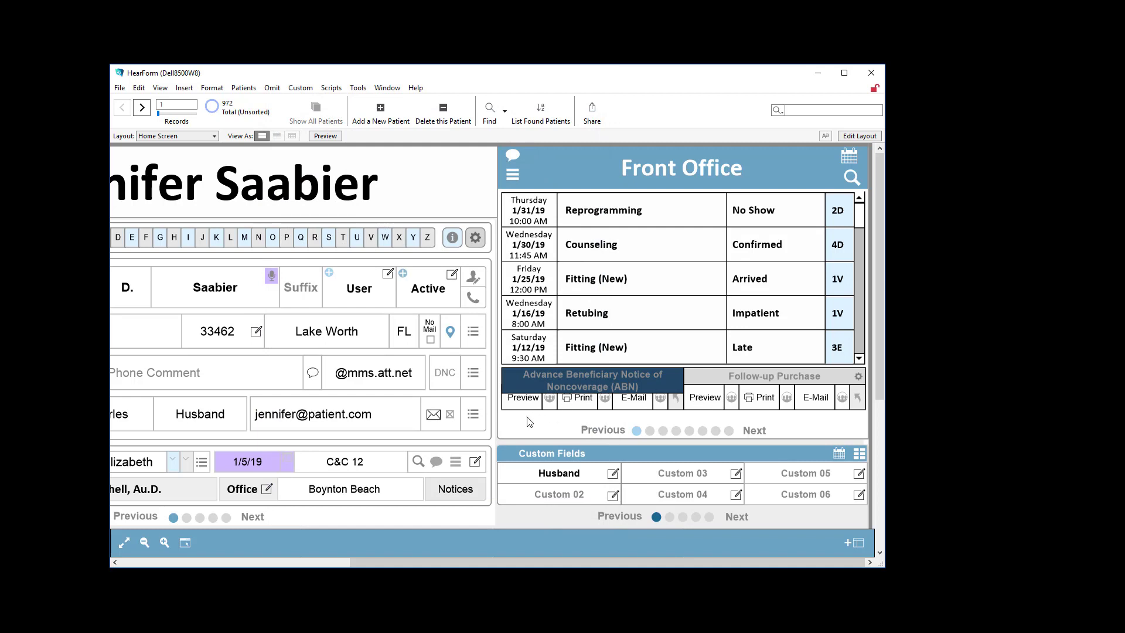
# - Choose Hearing Survey as the first quick form under Front Office, preview it and close the preview
pyautogui.click(571, 378)
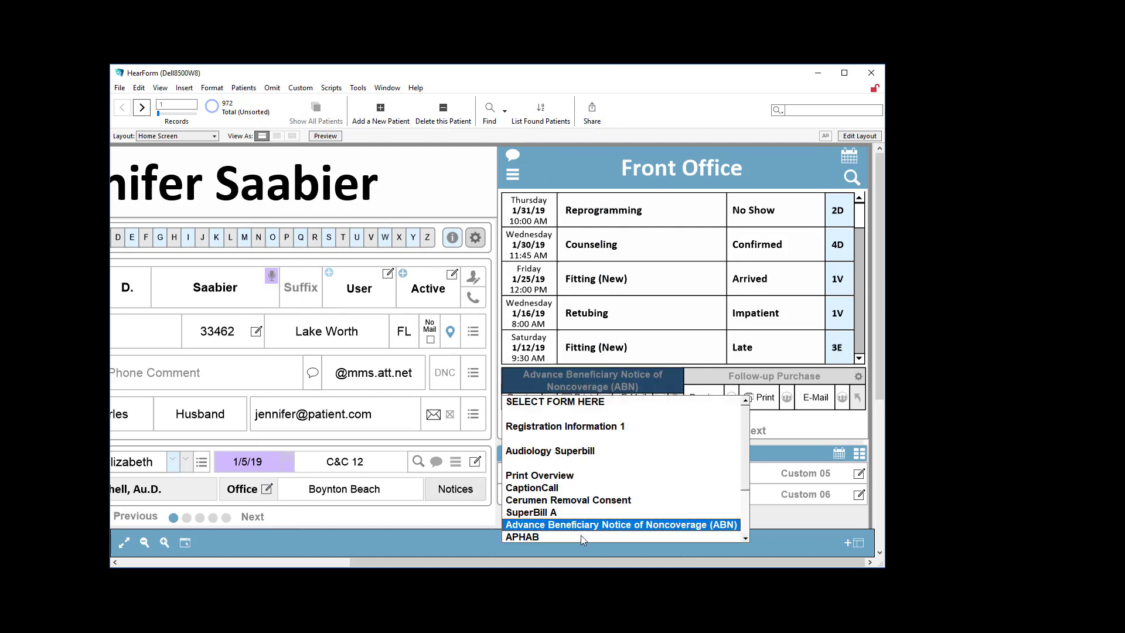
pyautogui.scroll(-2, 585, 527)
pyautogui.click(555, 499)
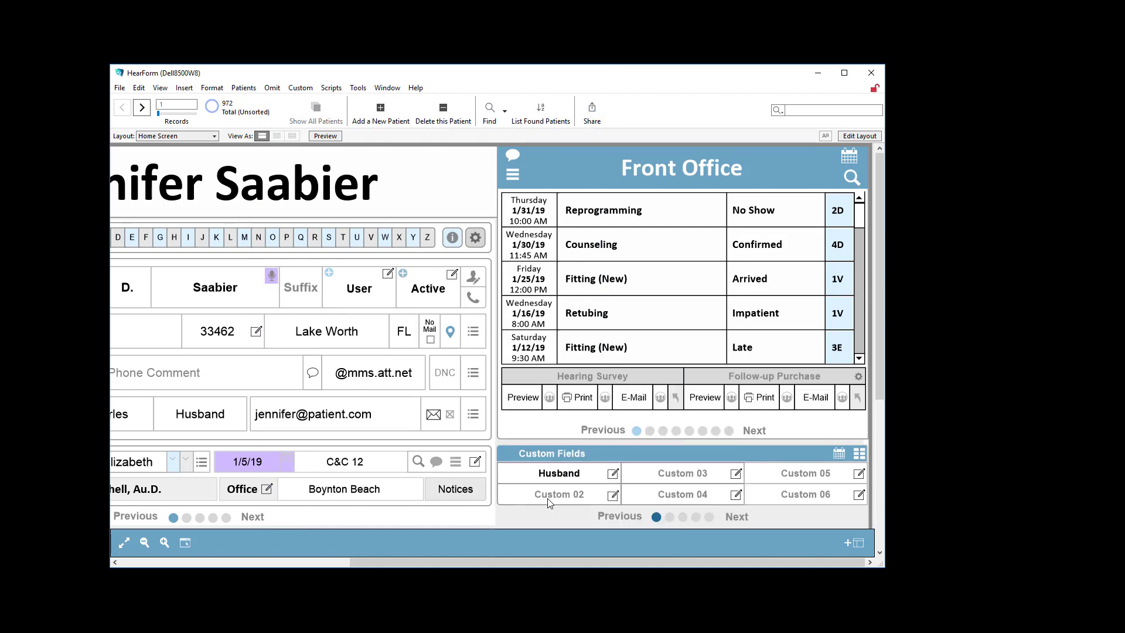
pyautogui.click(524, 398)
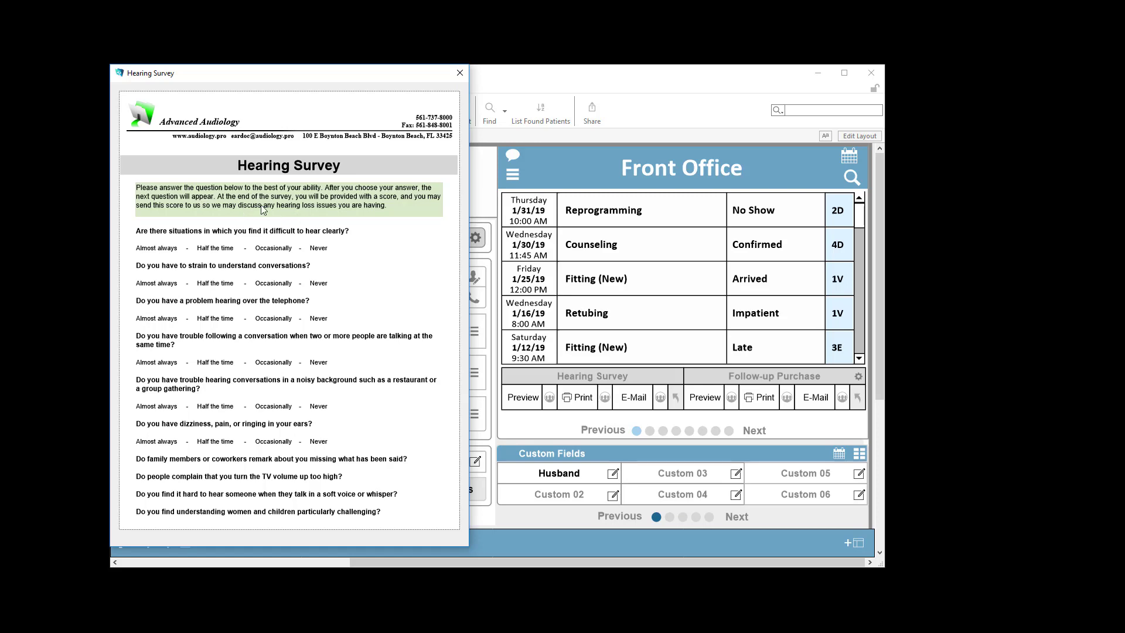
pyautogui.click(460, 73)
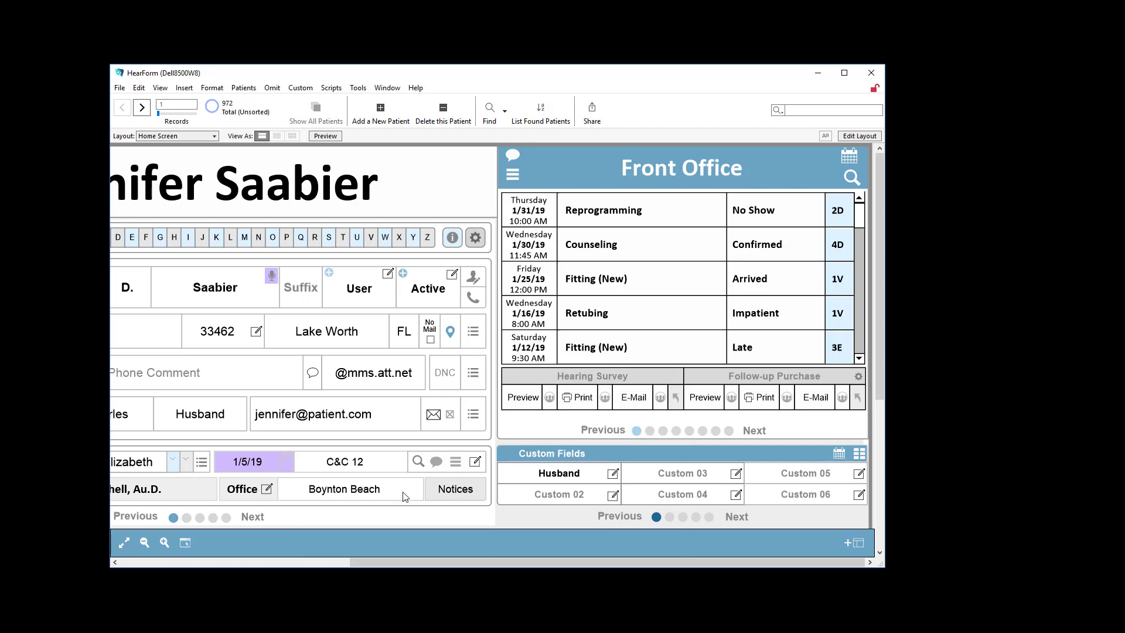
# - Reopen the Hearing Survey form and switch it to Layout mode
pyautogui.click(195, 564)
pyautogui.click(676, 403)
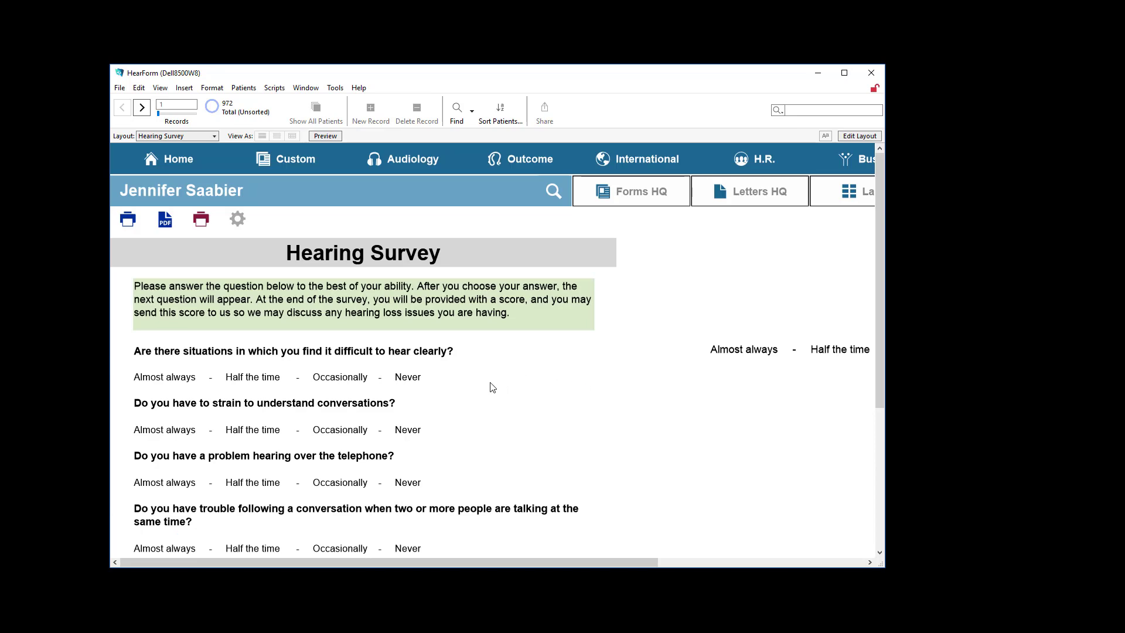
pyautogui.hotkey('ctrl', 'l')
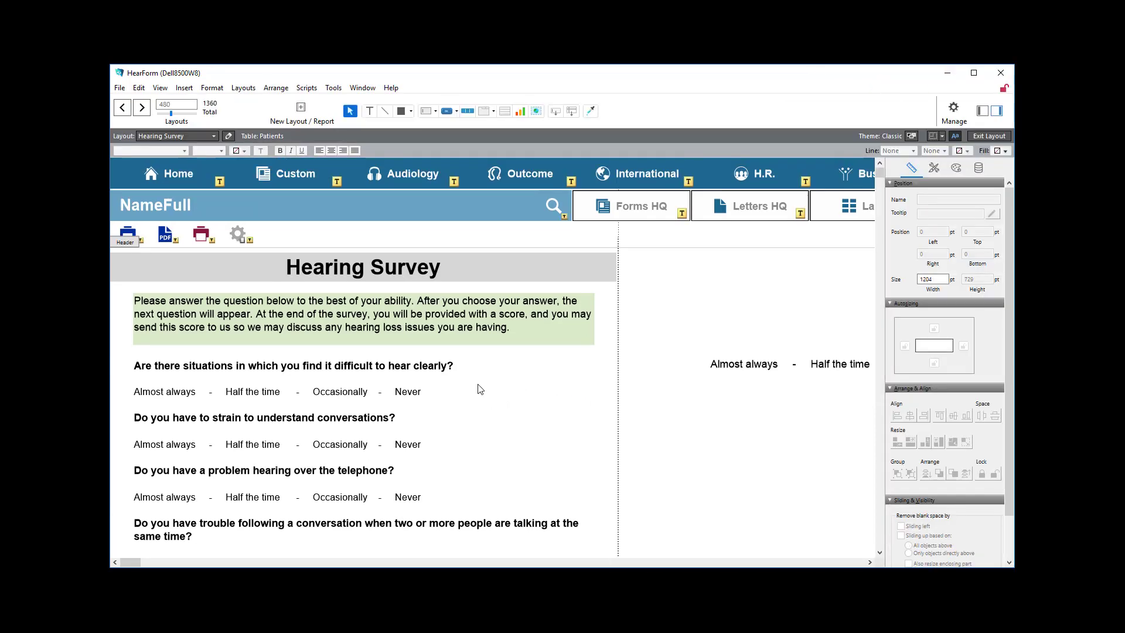
pyautogui.scroll(-3, 401, 394)
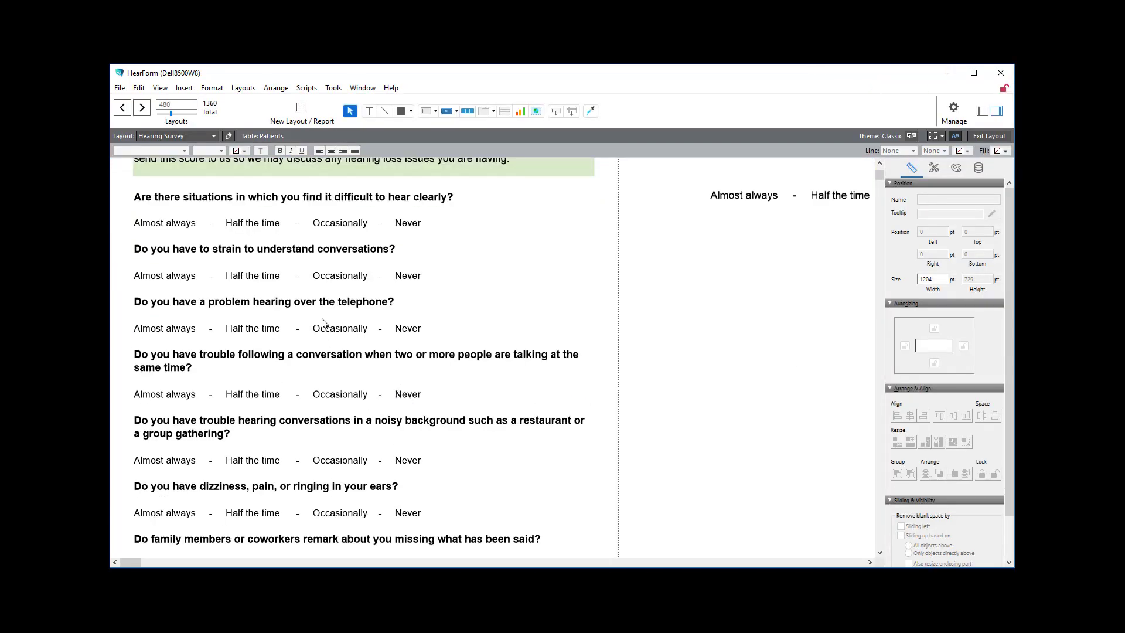
pyautogui.click(370, 111)
pyautogui.moveTo(139, 192); pyautogui.dragTo(482, 466)
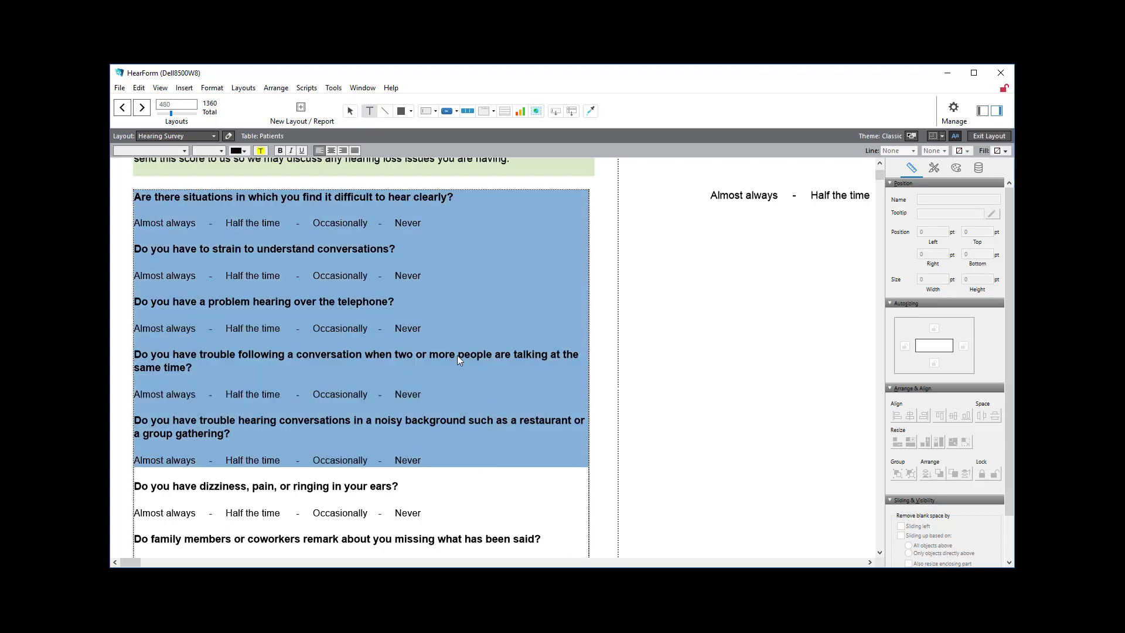
pyautogui.hotkey('ctrl', 'a')
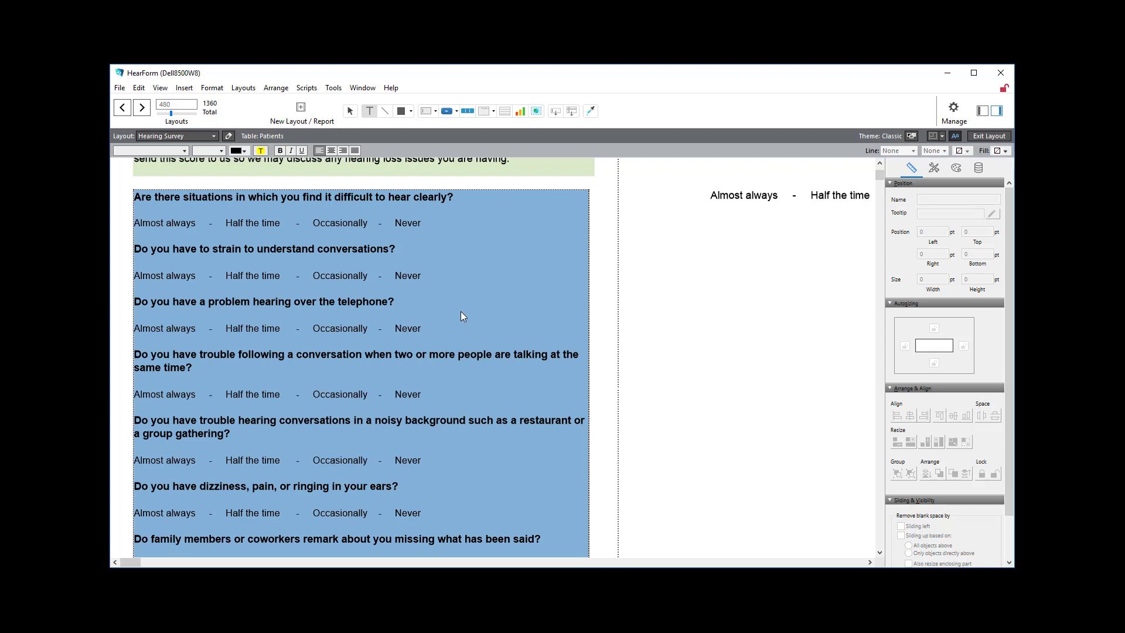
pyautogui.click(138, 89)
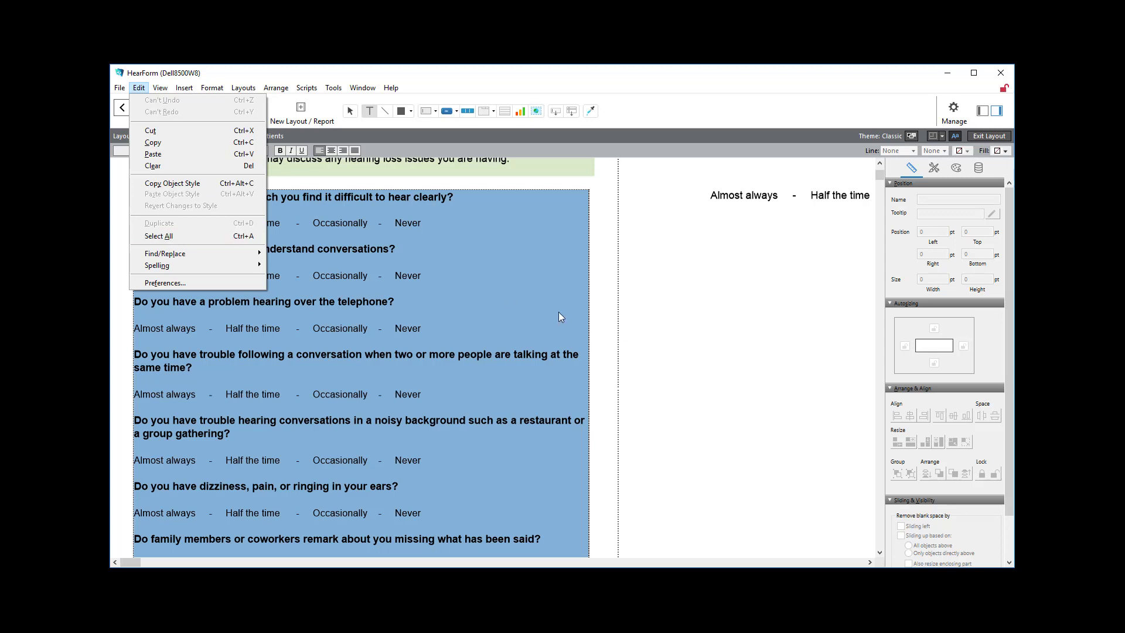
pyautogui.click(632, 312)
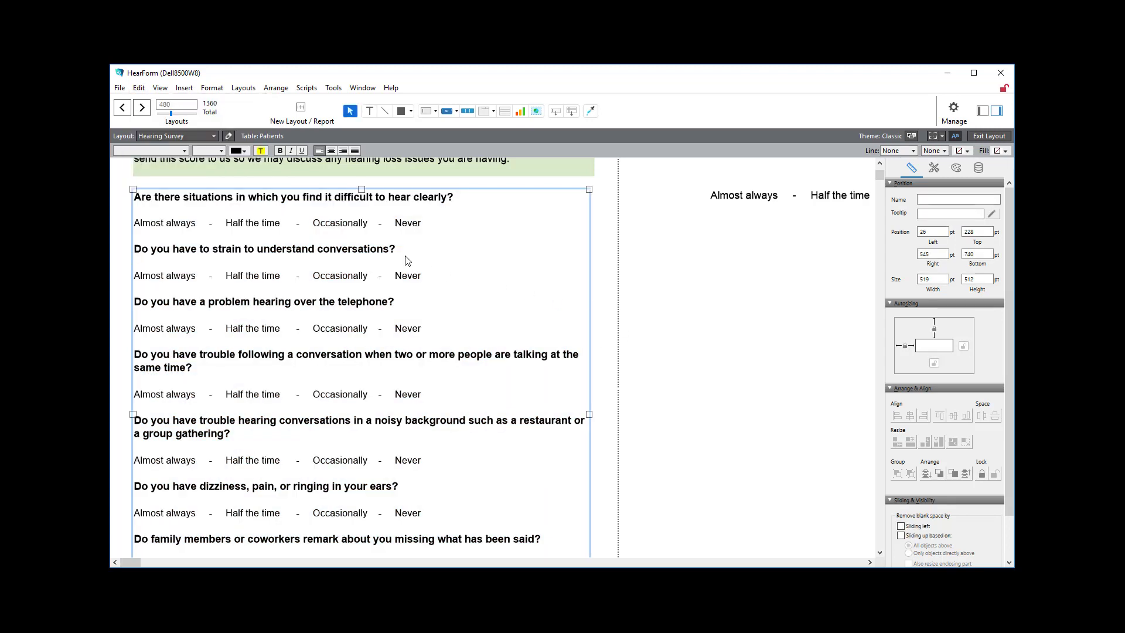
pyautogui.hotkey('ctrl', 'a')
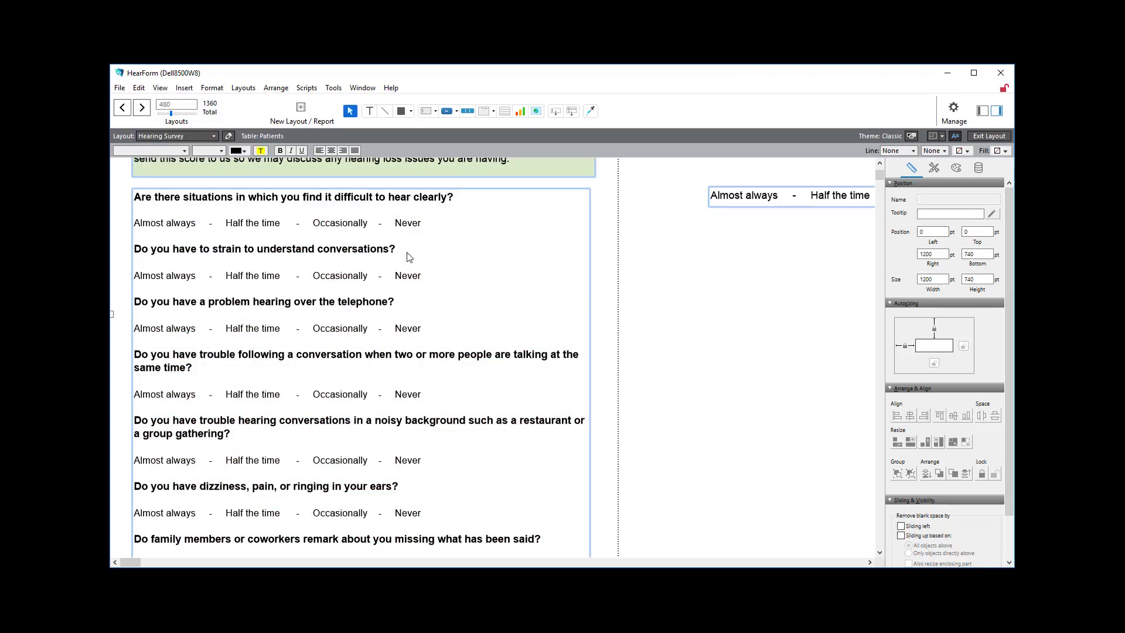
pyautogui.click(683, 300)
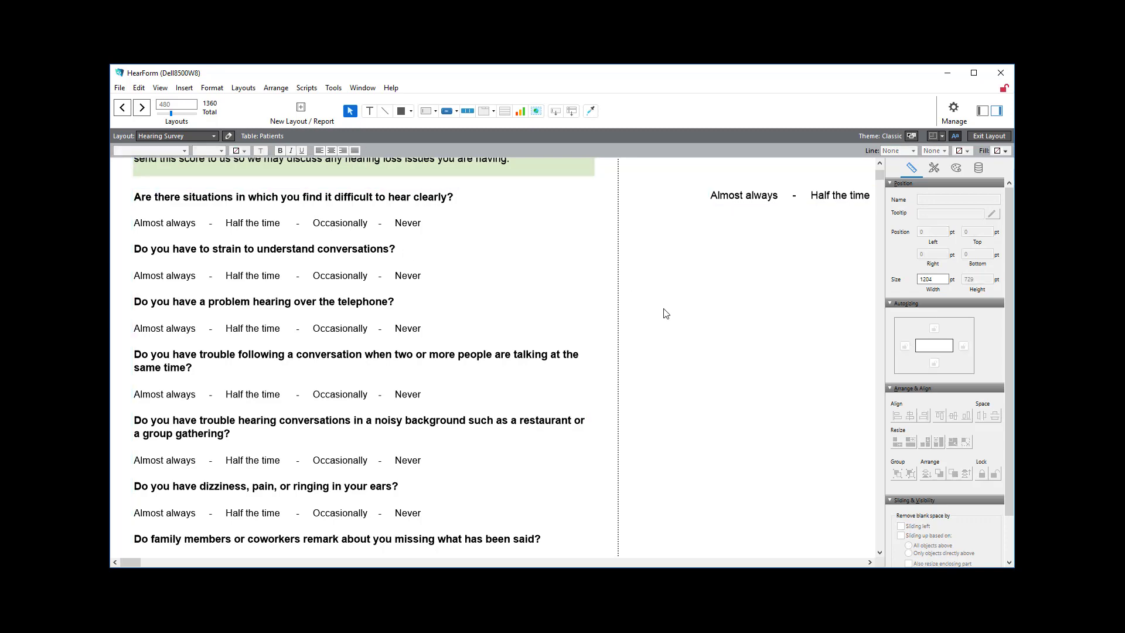
pyautogui.scroll(3, 663, 311)
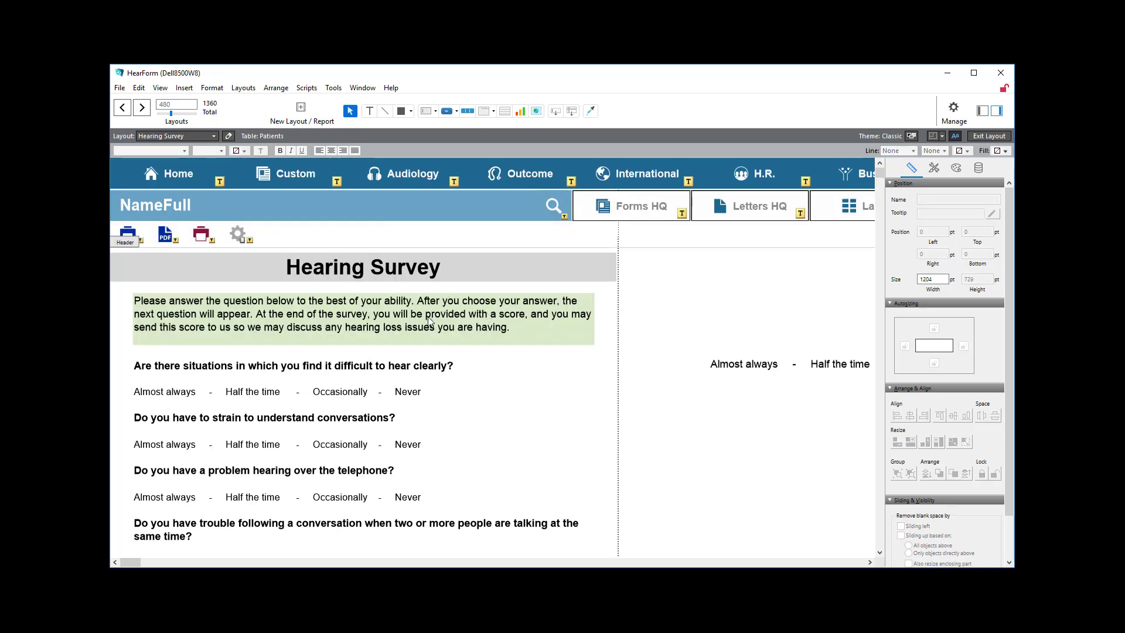
pyautogui.hotkey('ctrl', 'a')
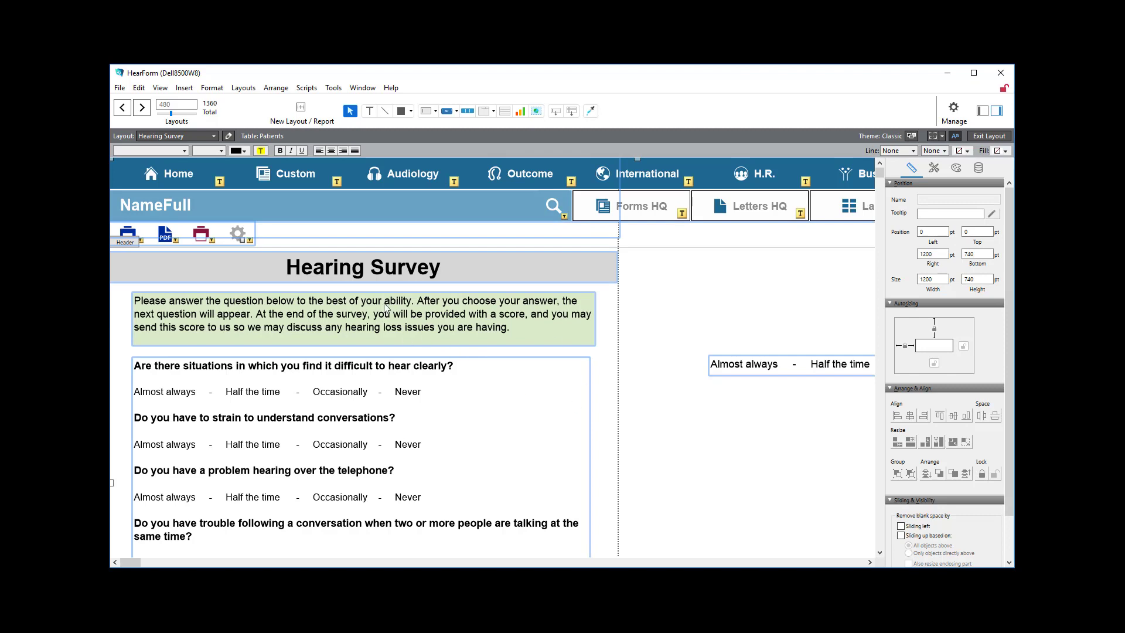
pyautogui.click(704, 433)
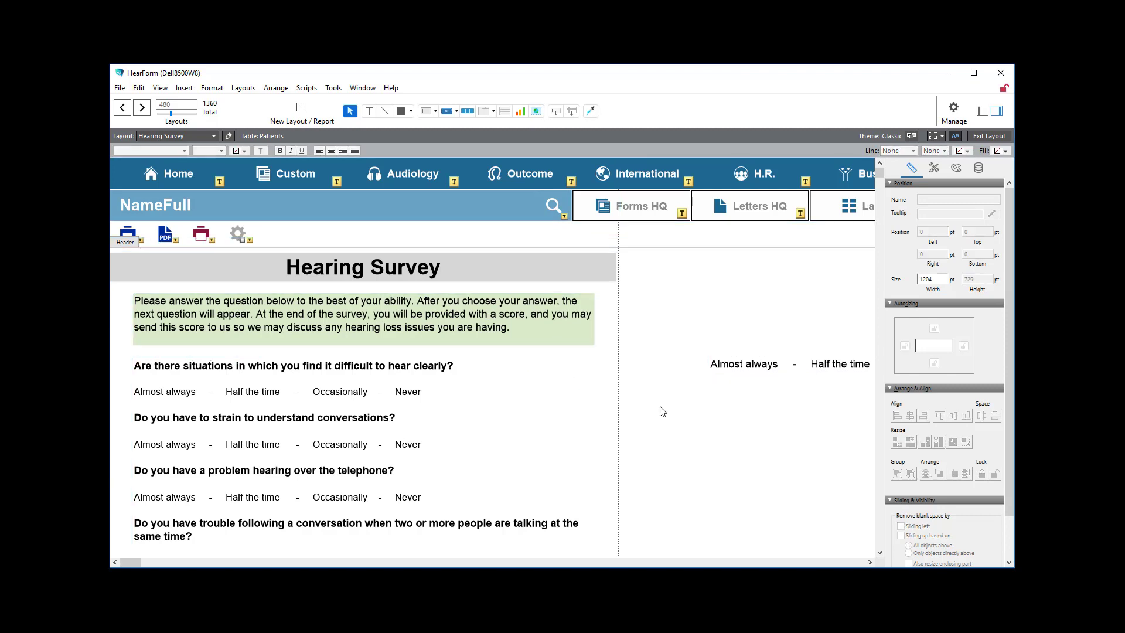
# - Set the line spacing height of all text in the survey questions block to 0.8 lines
pyautogui.click(370, 110)
pyautogui.moveTo(229, 361); pyautogui.dragTo(274, 417)
pyautogui.hotkey('ctrl', 'a')
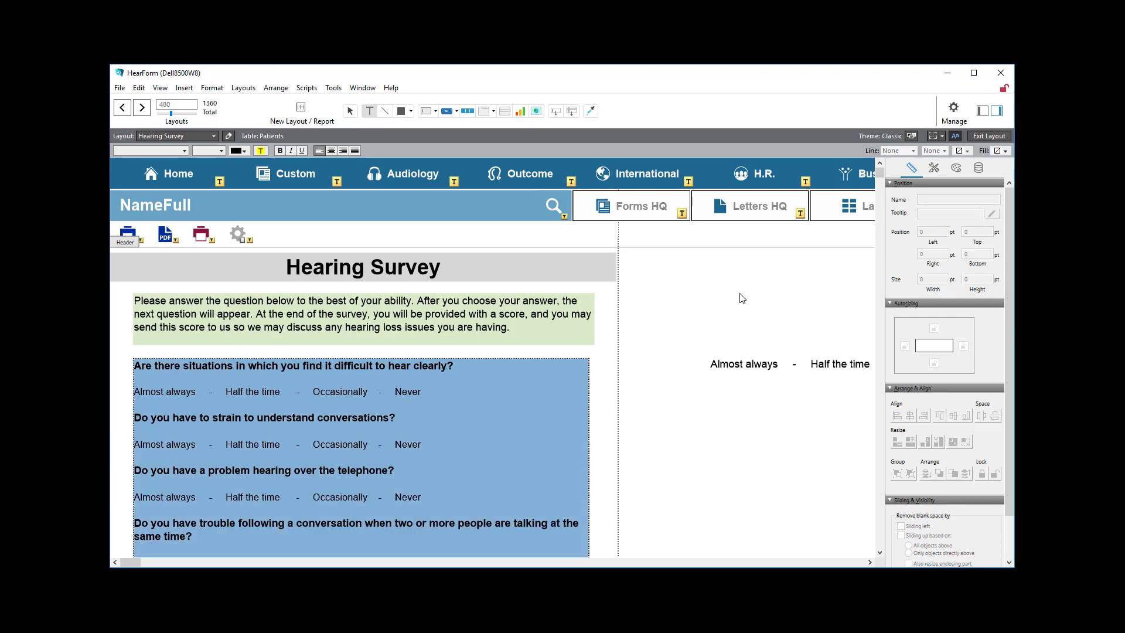
pyautogui.click(957, 170)
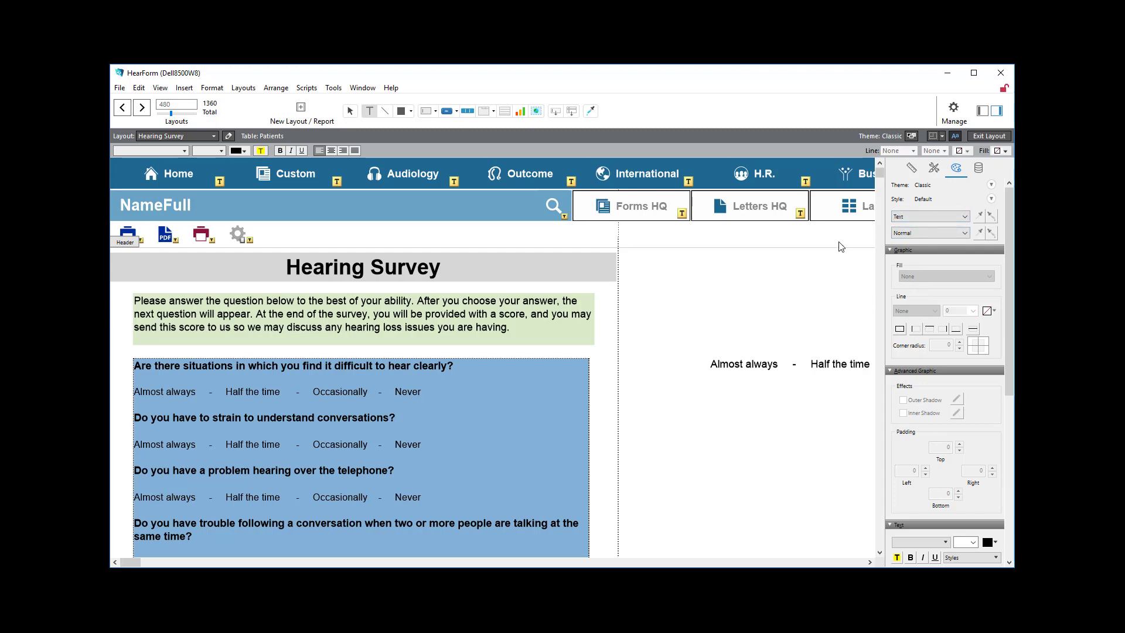
pyautogui.moveTo(1010, 252); pyautogui.dragTo(1001, 413)
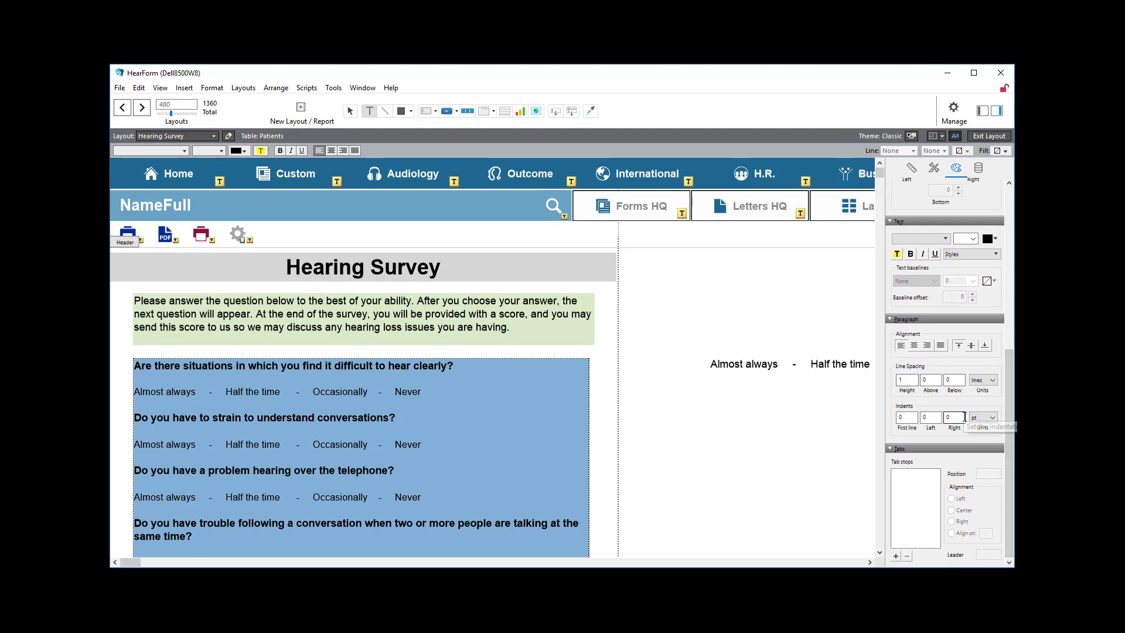
pyautogui.doubleClick(916, 380)
pyautogui.press('Tab')
pyautogui.click(697, 412)
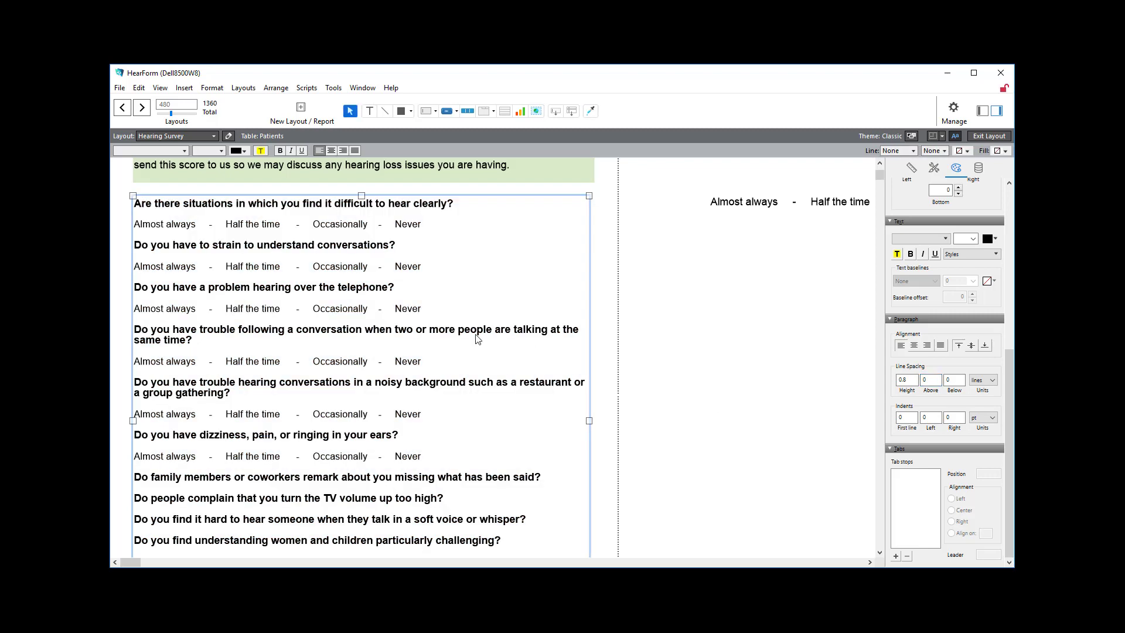
# - Shorten the survey questions text block from its lower edge so it ends inside the layout body
pyautogui.scroll(-3, 413, 328)
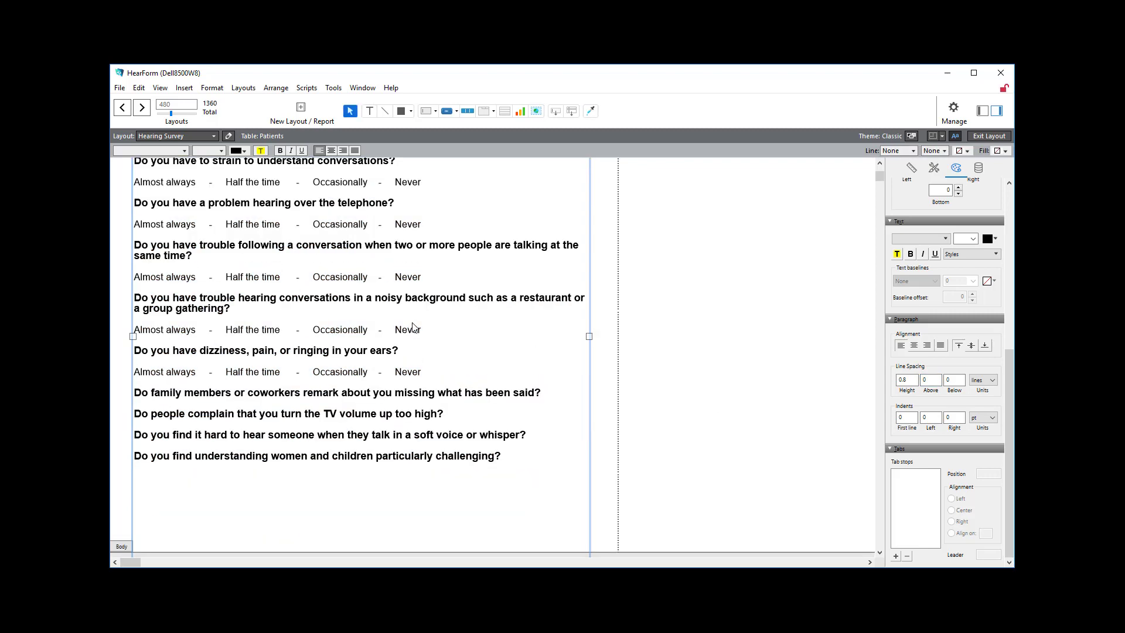
pyautogui.scroll(-1, 413, 326)
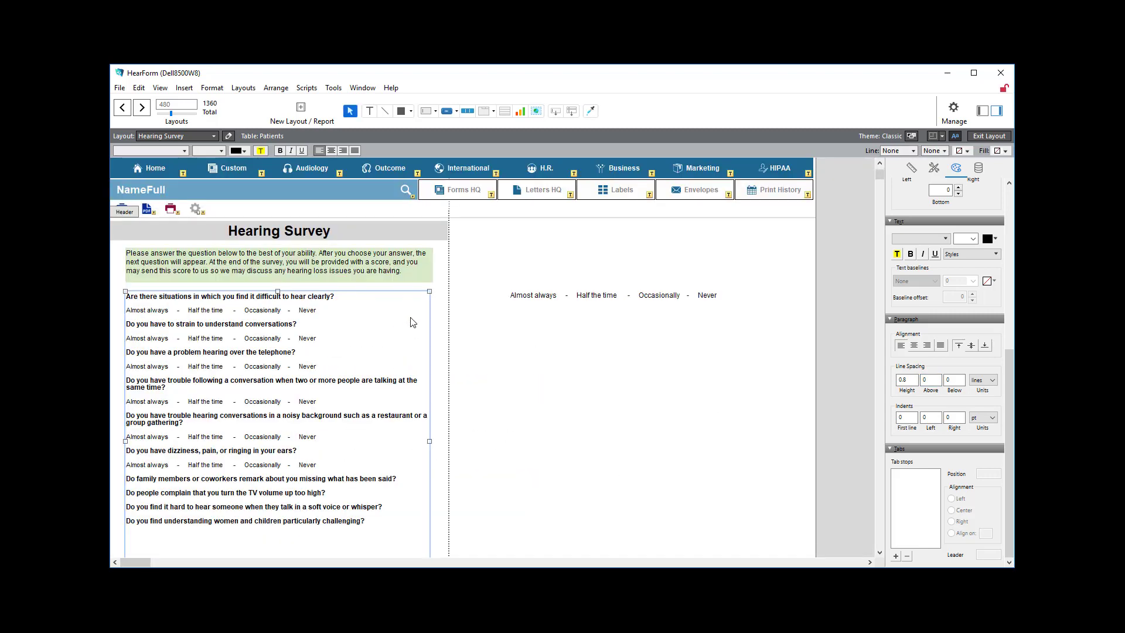
pyautogui.scroll(-6, 413, 322)
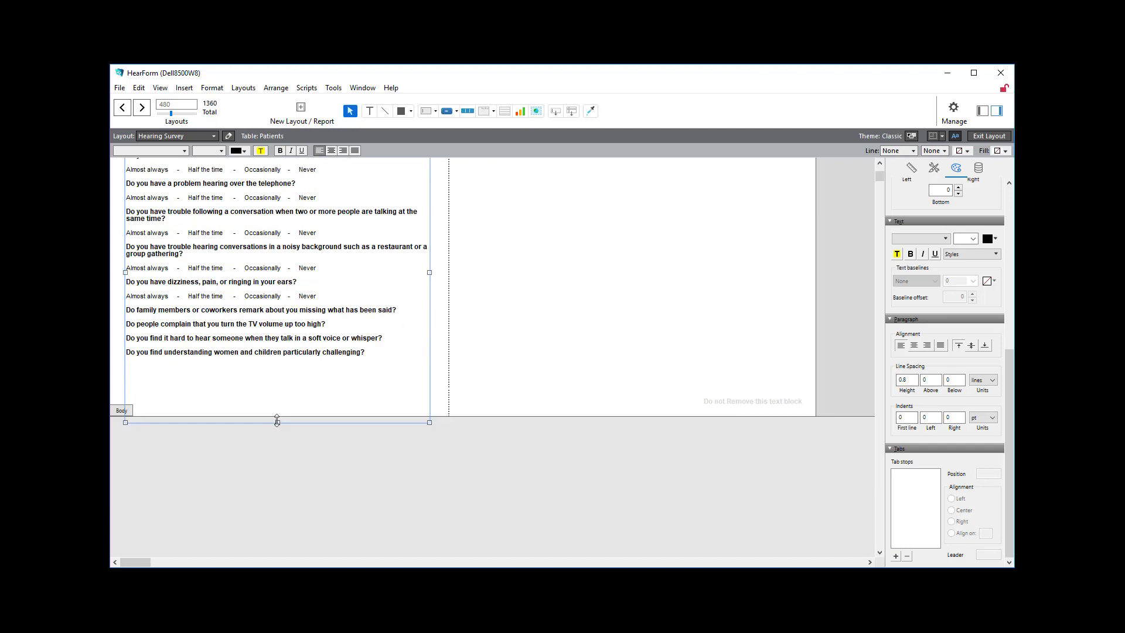
pyautogui.moveTo(278, 422)
pyautogui.mouseDown()
pyautogui.moveTo(280, 406)
pyautogui.moveTo(278, 434)
pyautogui.moveTo(280, 405)
pyautogui.mouseUp()
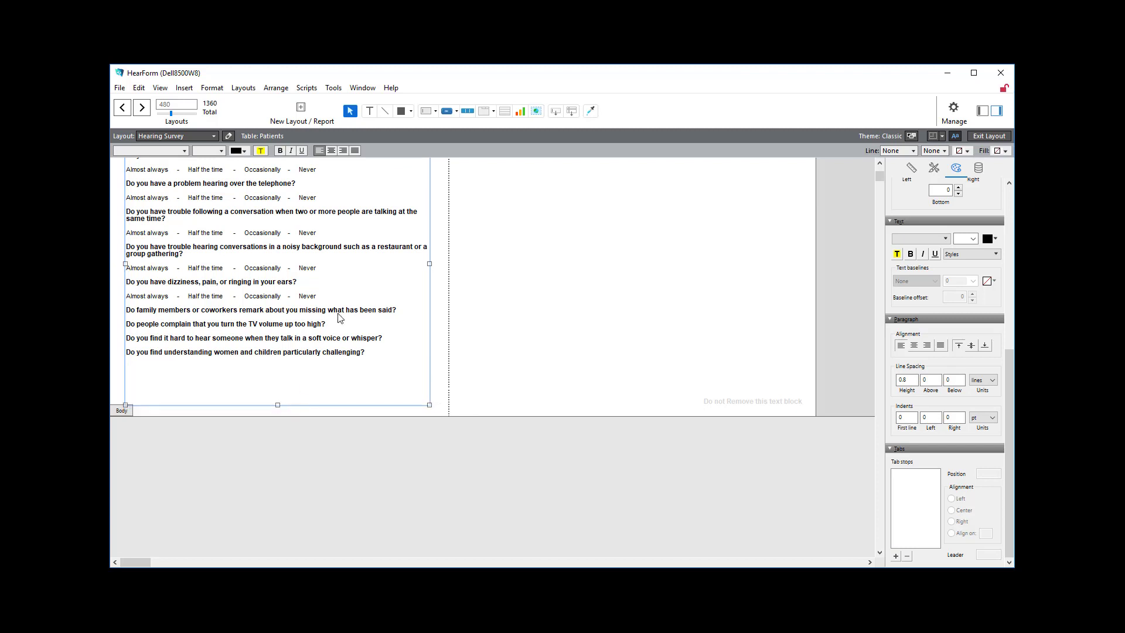
pyautogui.scroll(3, 338, 318)
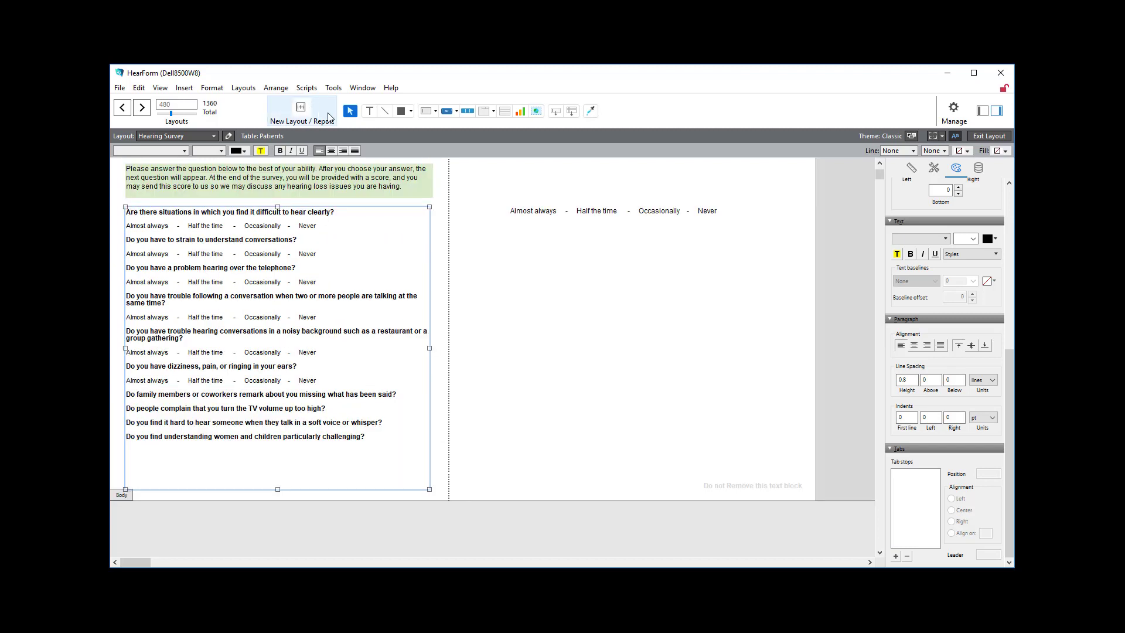
# - Copy the first question's answer line and paste it beneath the "Do family members or coworkers" and "Do people complain" questions
pyautogui.click(369, 112)
pyautogui.moveTo(327, 225); pyautogui.dragTo(124, 221)
pyautogui.hotkey('ctrl', 'c')
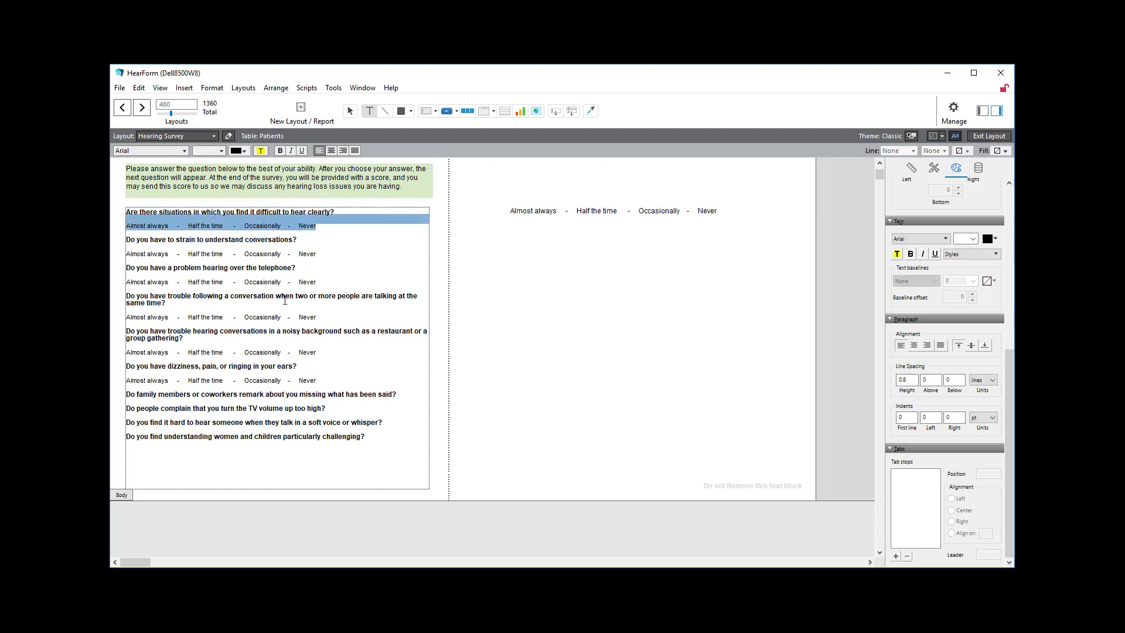
pyautogui.click(401, 395)
pyautogui.press('Return')
pyautogui.hotkey('ctrl', 'v')
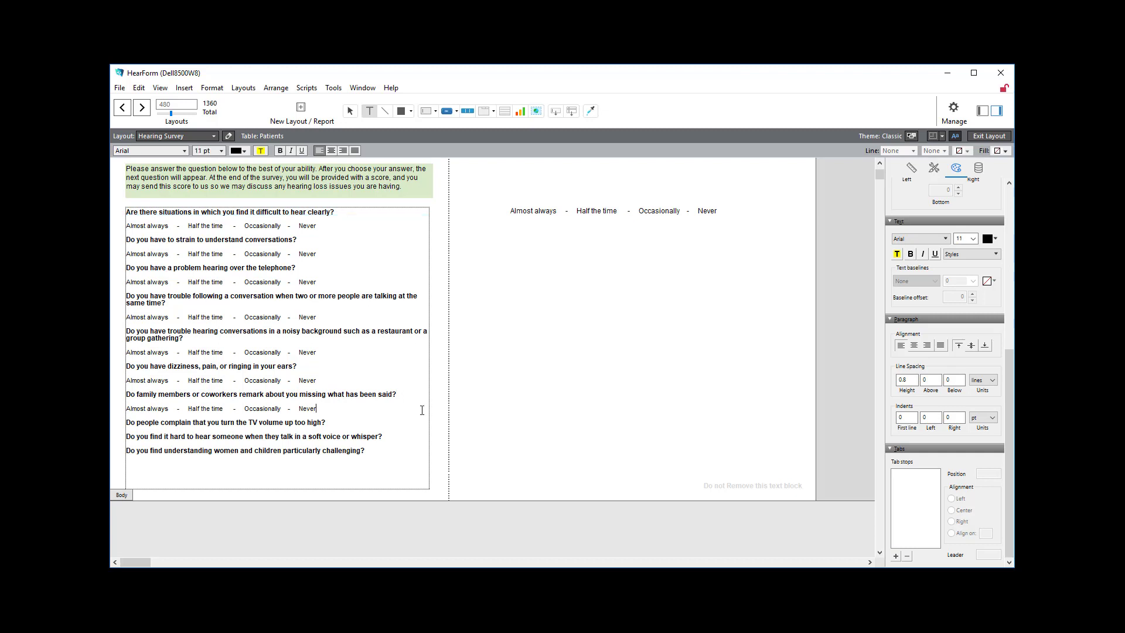
pyautogui.click(337, 421)
pyautogui.press('Return')
pyautogui.hotkey('ctrl', 'v')
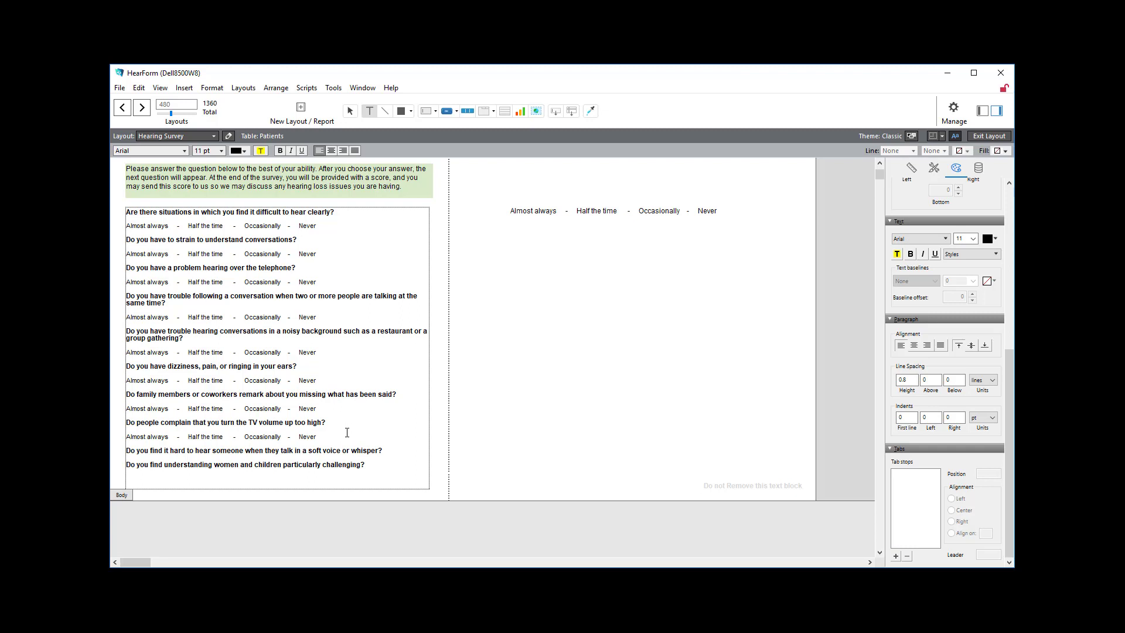
# - Paste the answer line beneath the soft voice or whisper question and the women and children question
pyautogui.click(383, 449)
pyautogui.press('Return')
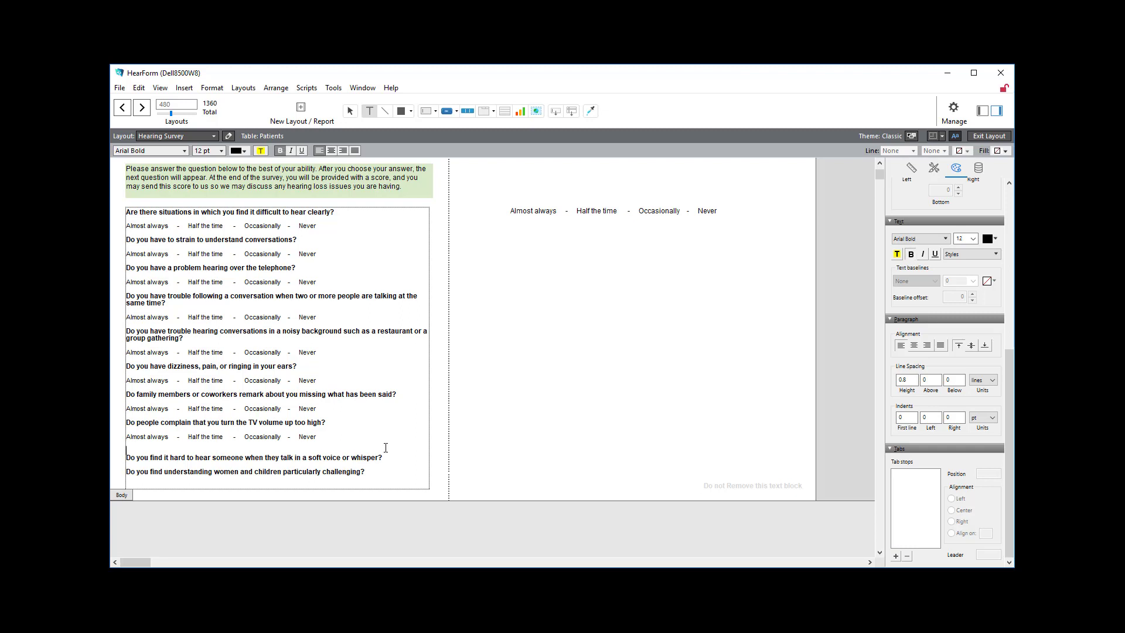
pyautogui.press('BackSpace')
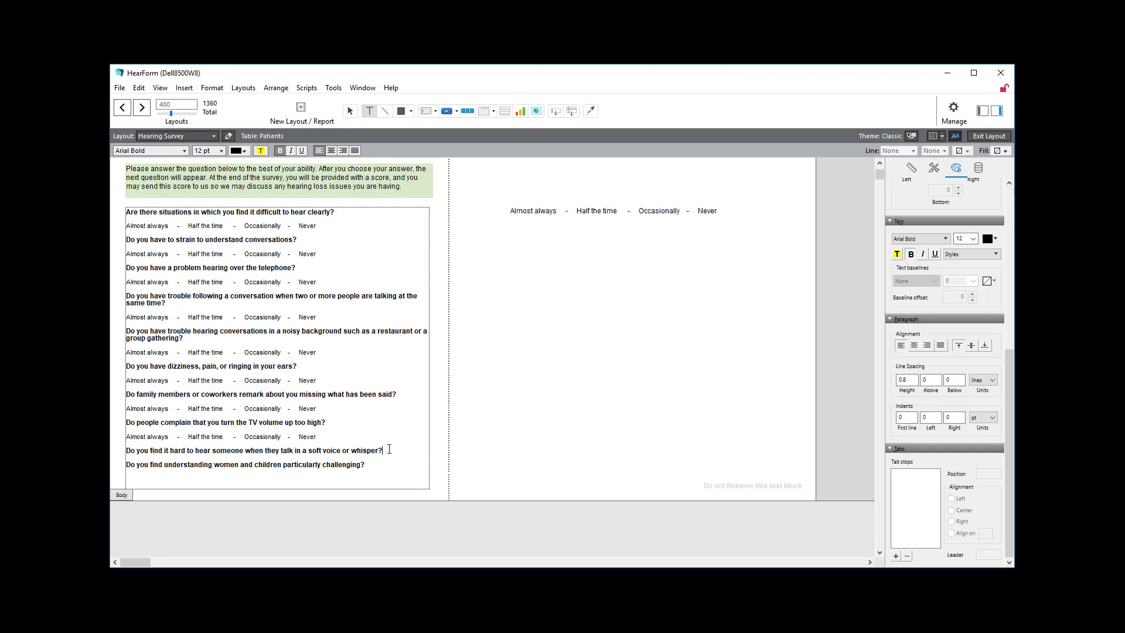
pyautogui.press('Return')
pyautogui.hotkey('ctrl', 'v')
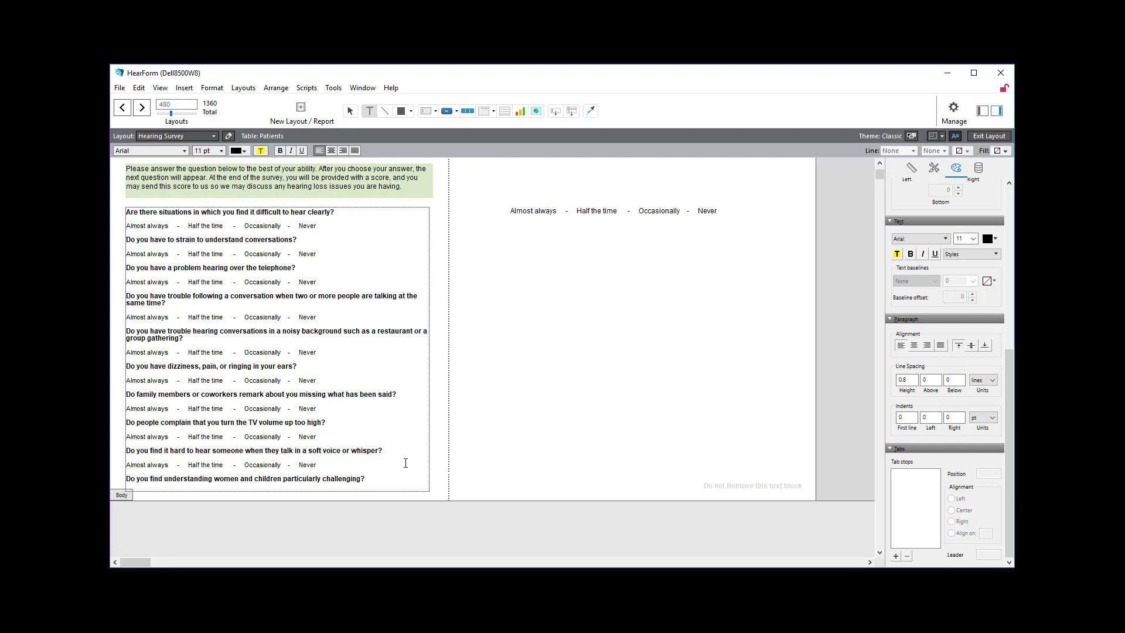
pyautogui.click(376, 477)
pyautogui.press('Return')
pyautogui.hotkey('ctrl', 'v')
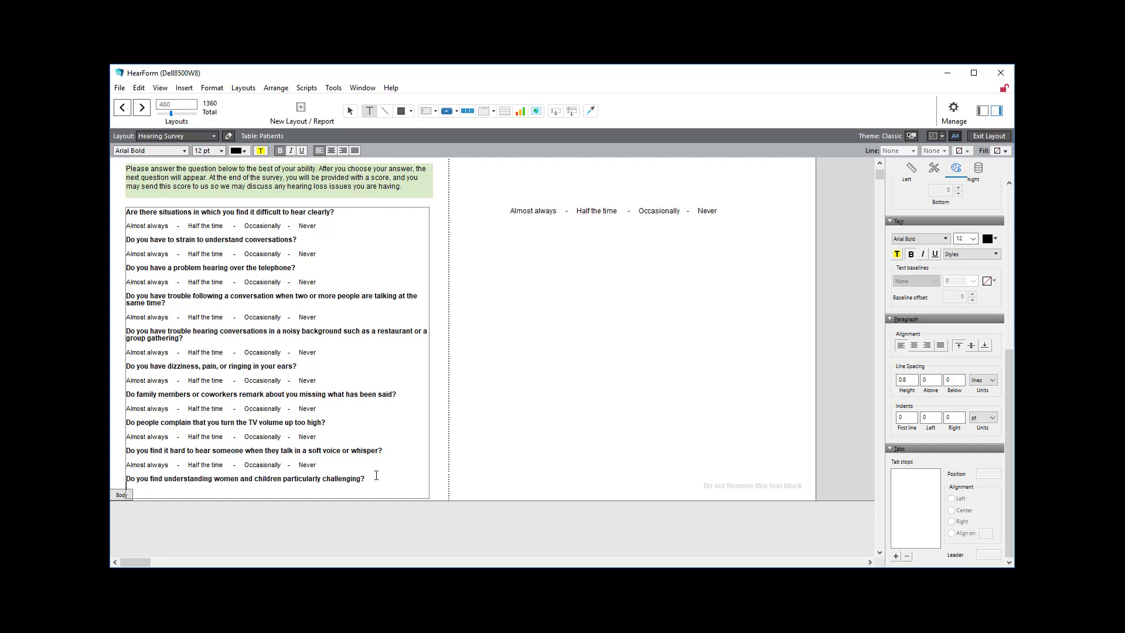
pyautogui.press('Escape')
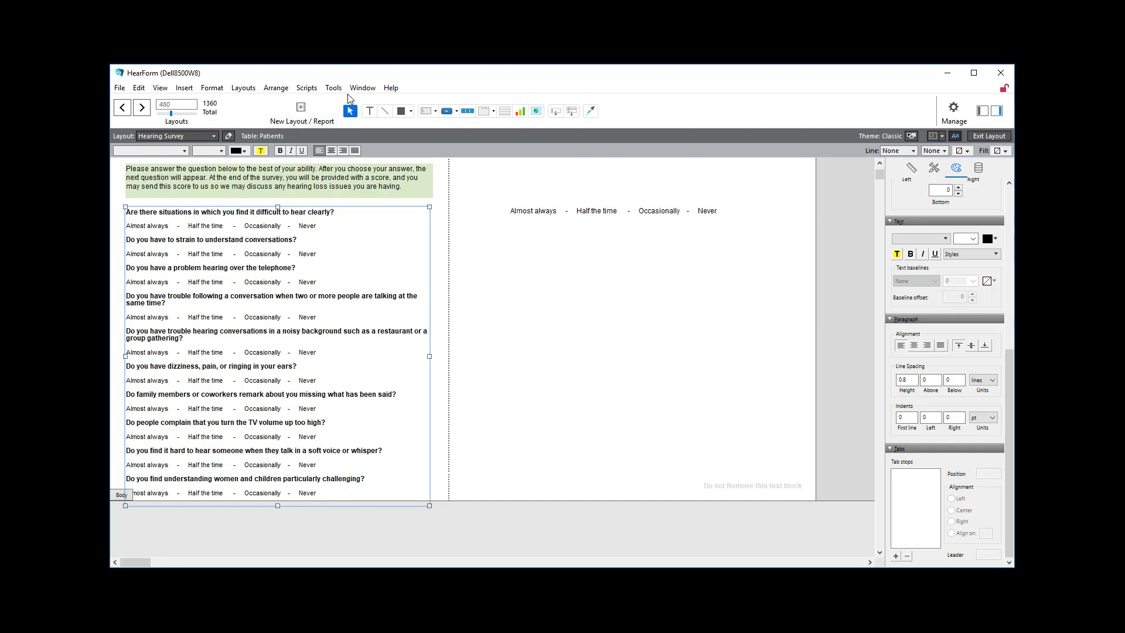
# - Remove the empty text after "Never" in the last question's answer line
pyautogui.click(369, 111)
pyautogui.moveTo(321, 492); pyautogui.dragTo(358, 531)
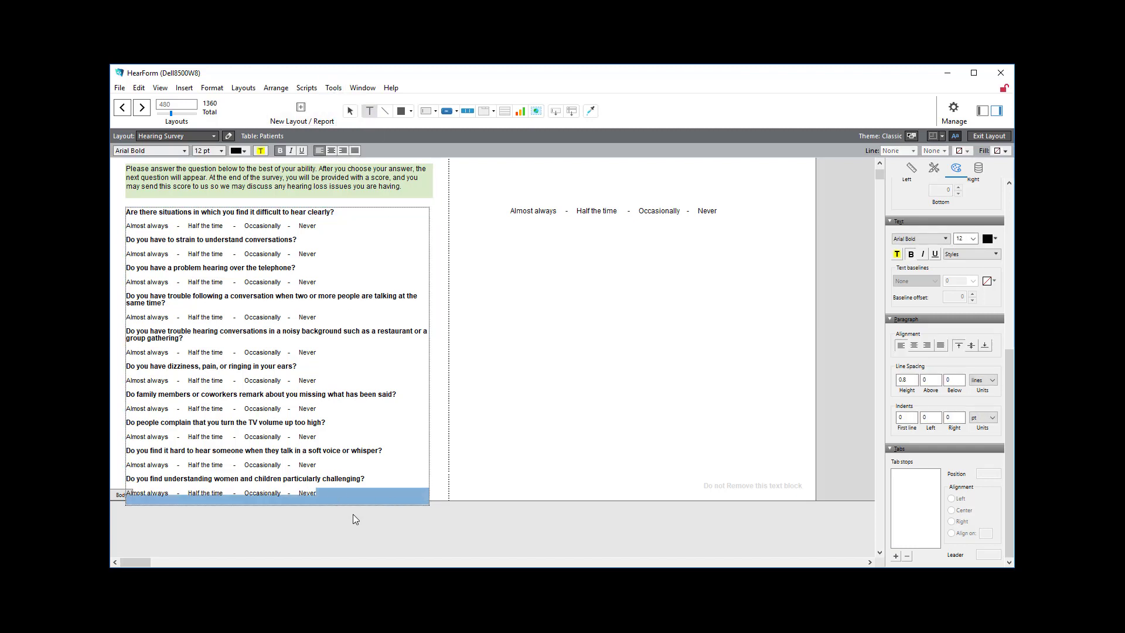
pyautogui.press('Delete')
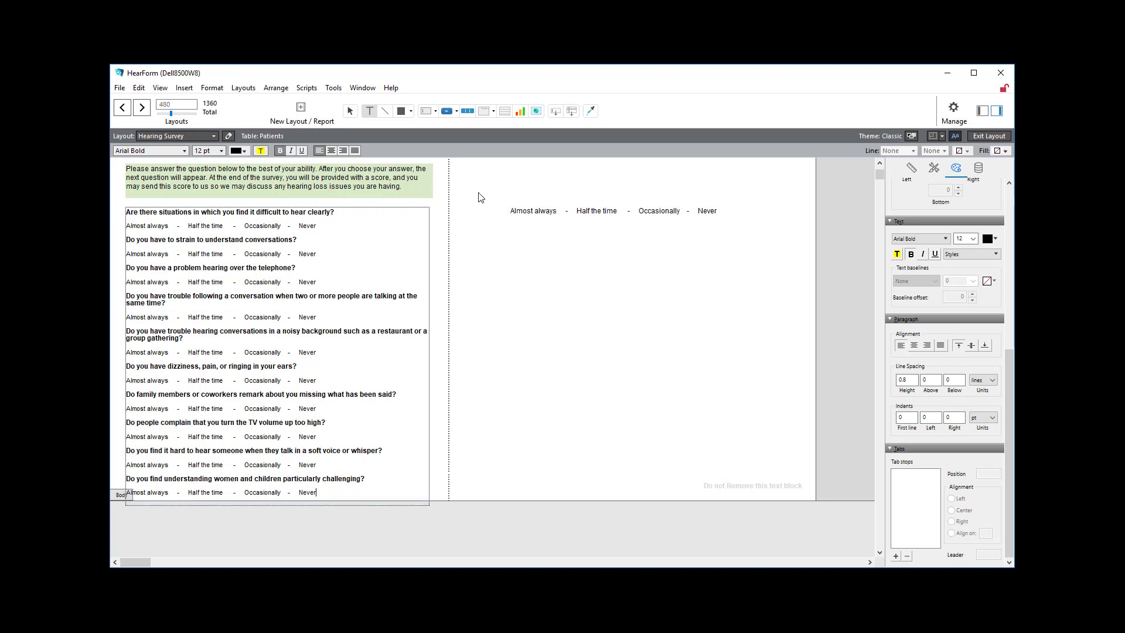
pyautogui.click(727, 307)
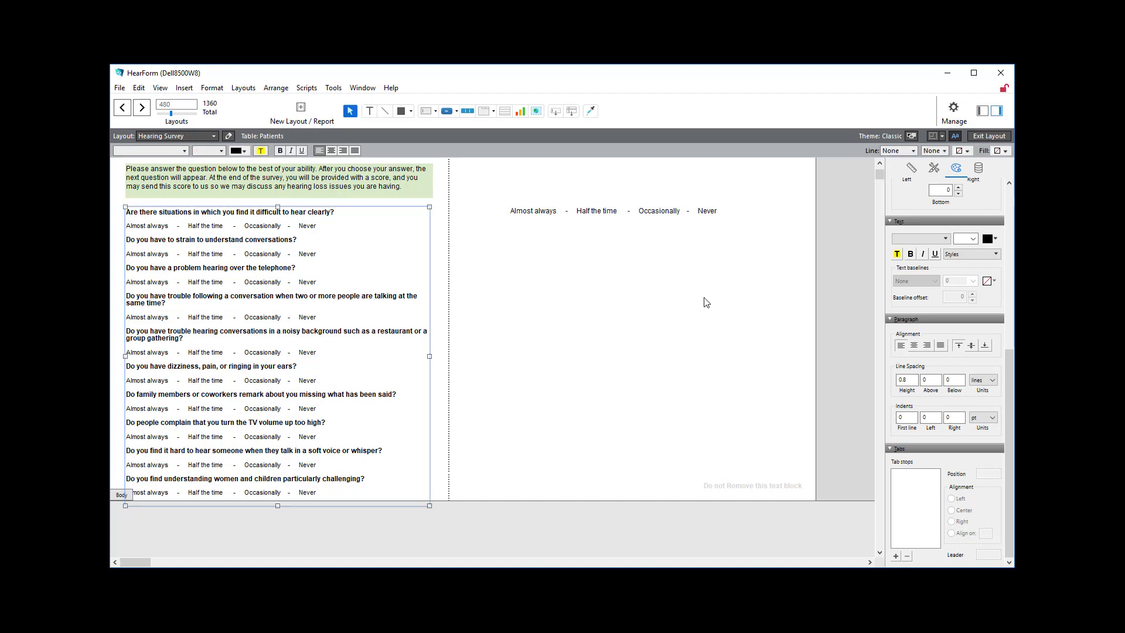
# - Delete the spare answer choices text block beside the form, keeping the "Do not Remove this text block" object
pyautogui.click(578, 216)
pyautogui.press('Delete')
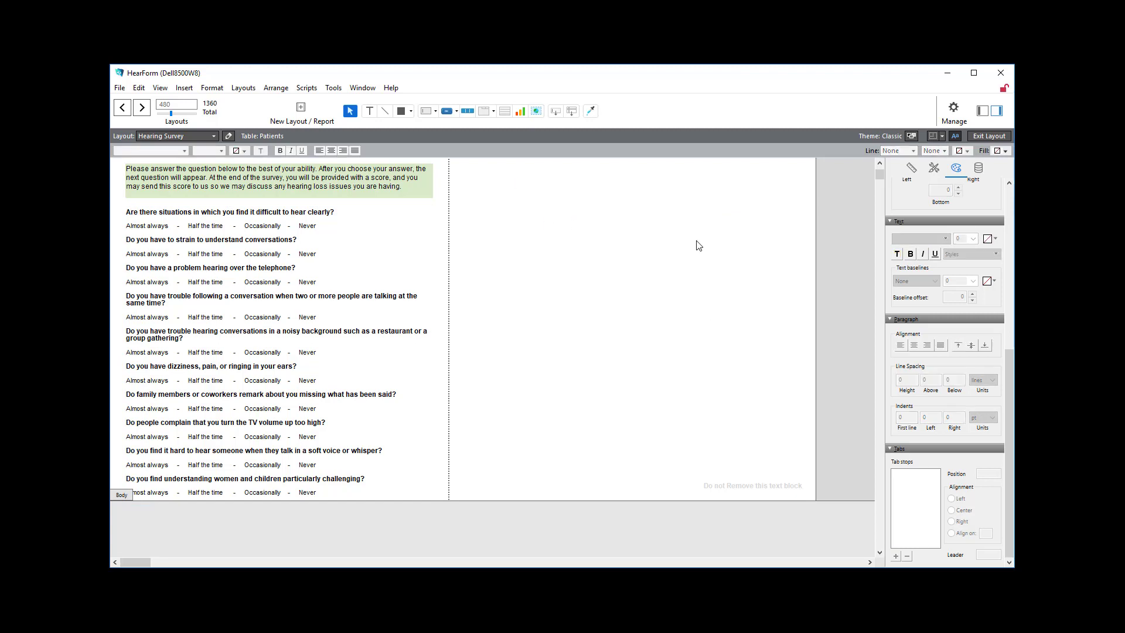
pyautogui.click(759, 492)
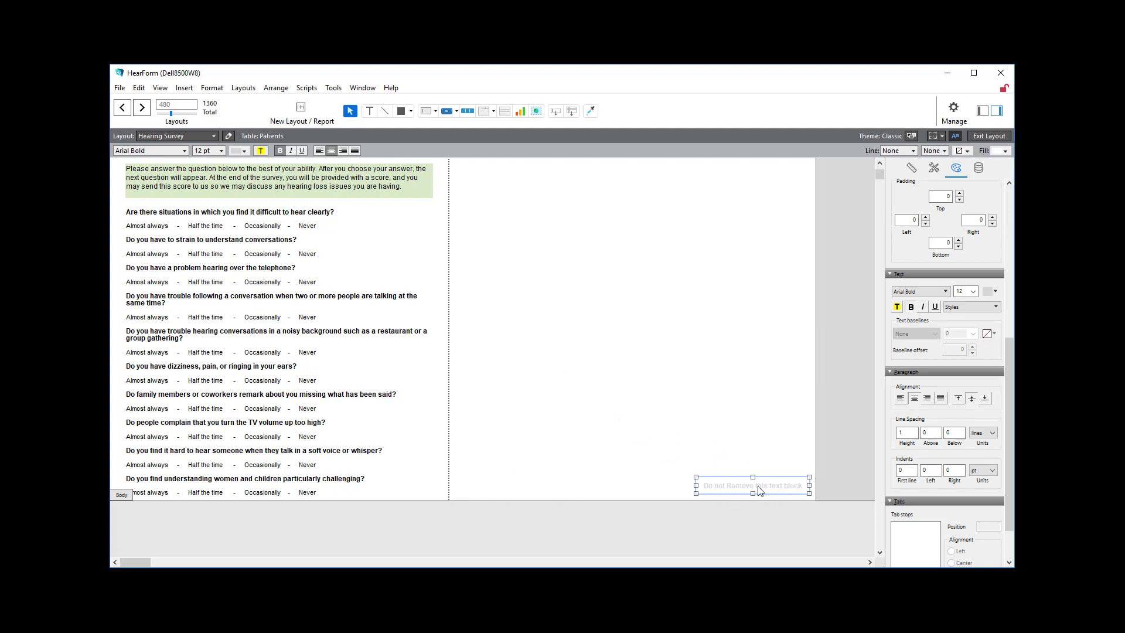
pyautogui.click(395, 517)
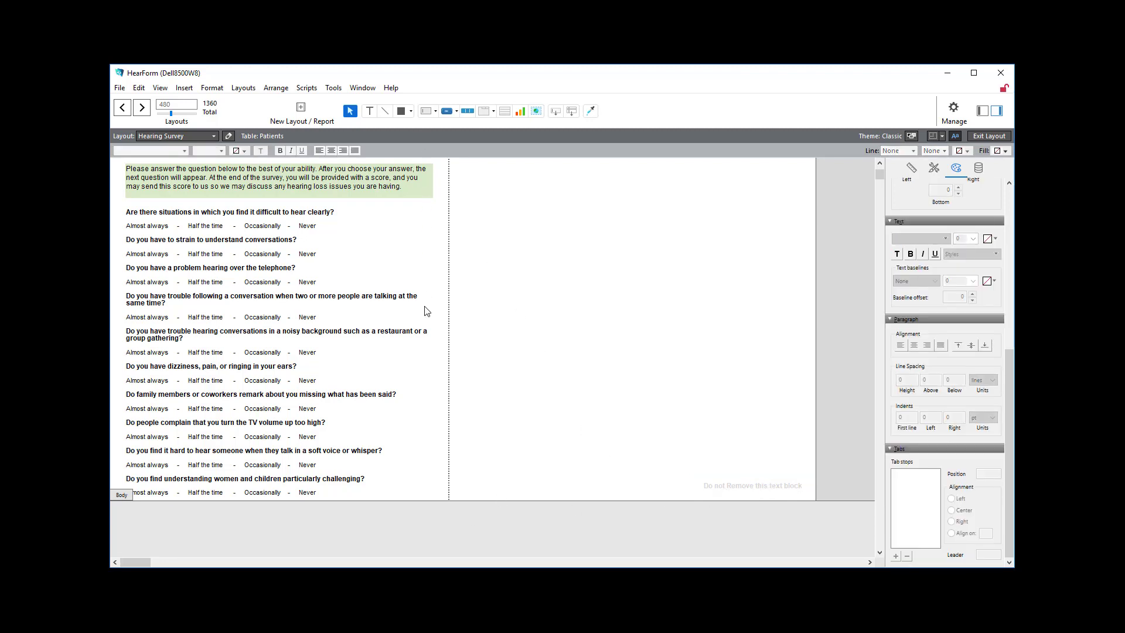
# - Nudge the survey questions block up to just below the green instructions, allowing the layout size to increase to fit it
pyautogui.click(310, 251)
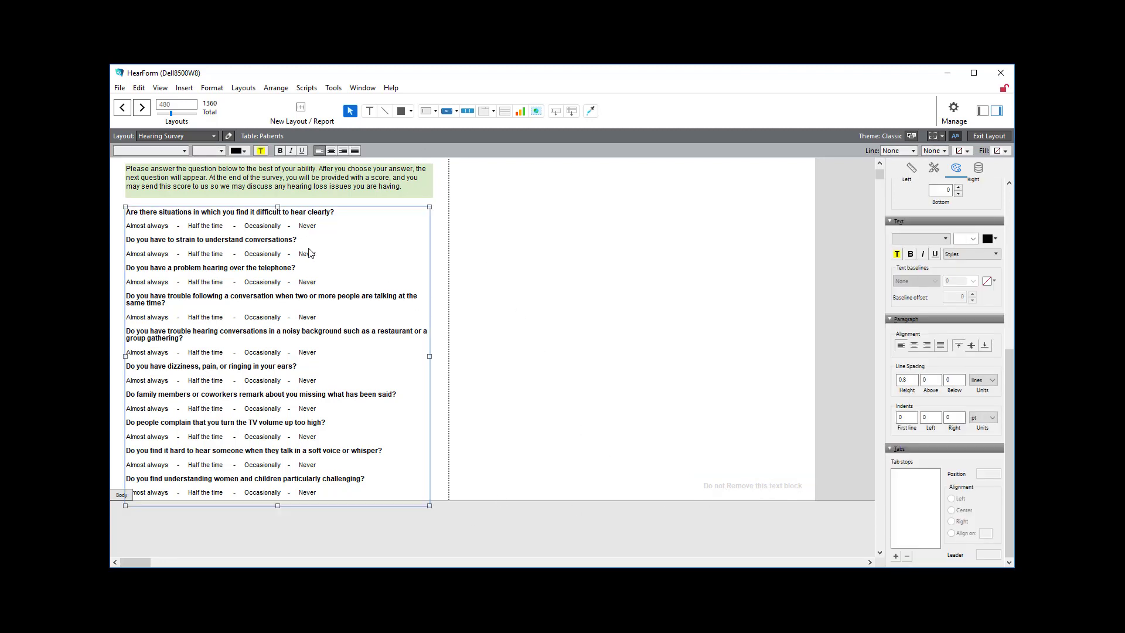
pyautogui.press('Up')
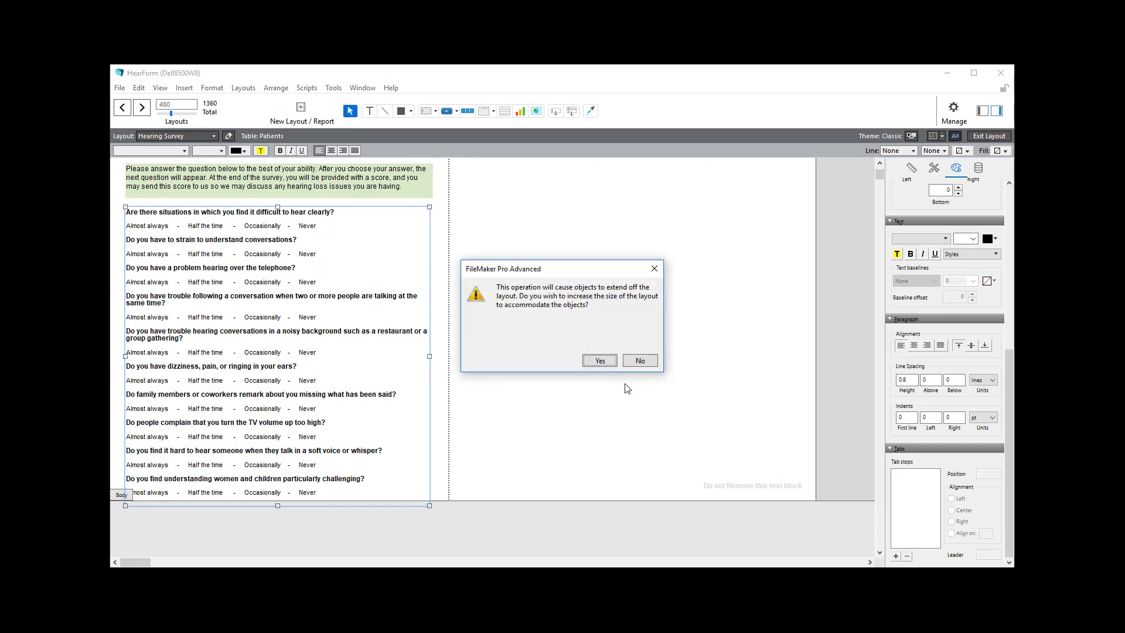
pyautogui.click(599, 361)
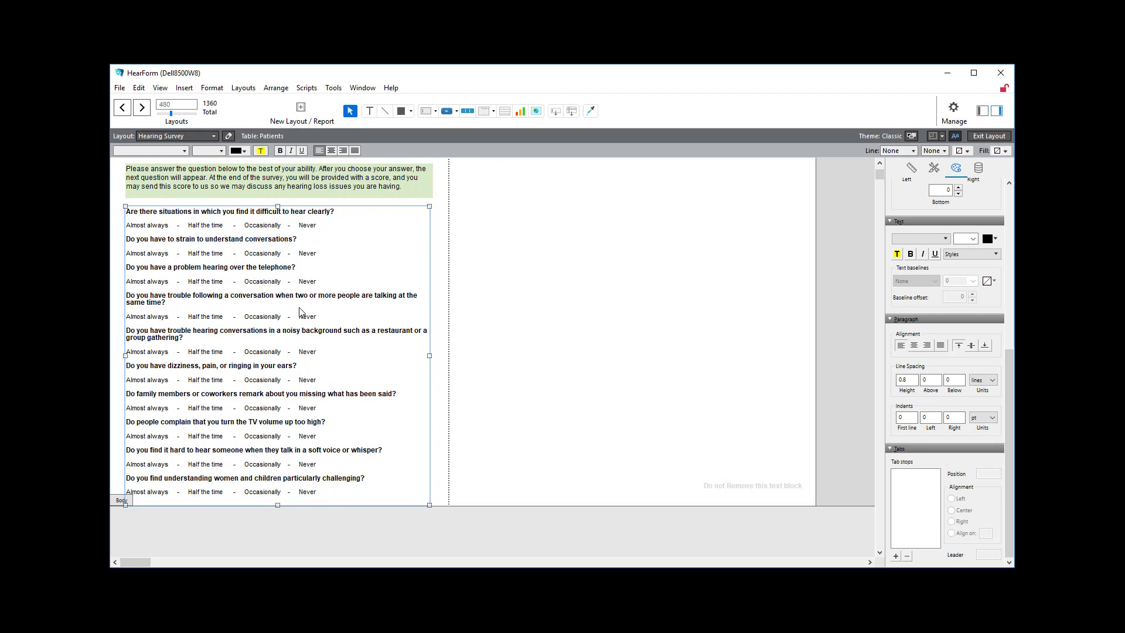
pyautogui.press('Up')
pyautogui.press('Up')
pyautogui.press('Up')
pyautogui.press('Up')
pyautogui.press('Up')
pyautogui.press('Up')
pyautogui.press('Up')
pyautogui.press('Up')
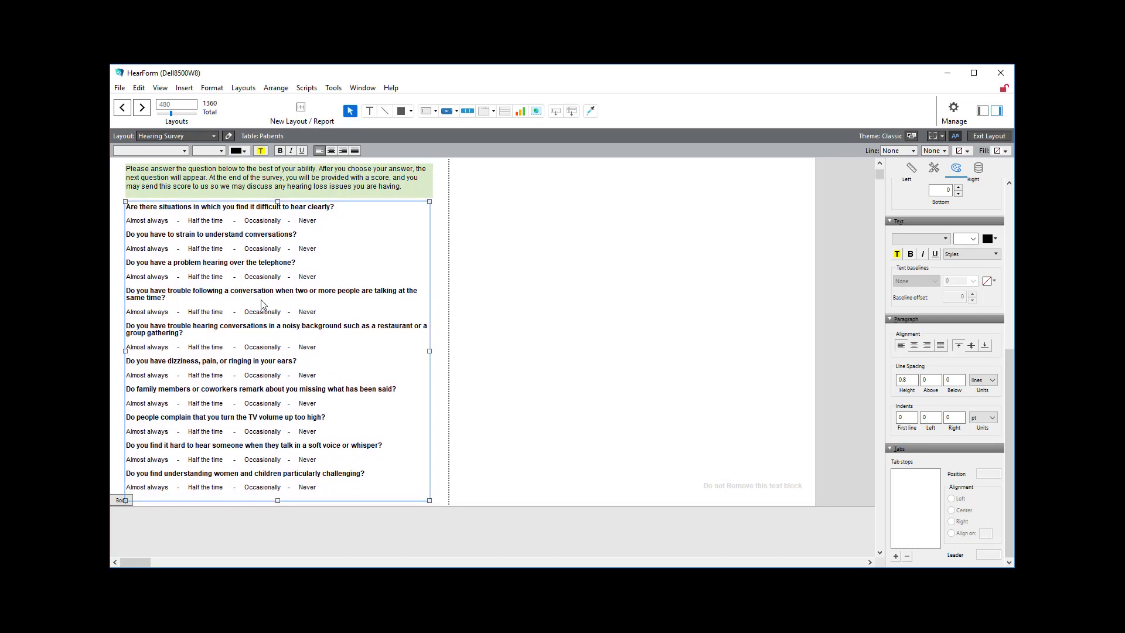
# - Nudge the green instructions block slightly up towards the Hearing Survey title
pyautogui.scroll(3, 404, 262)
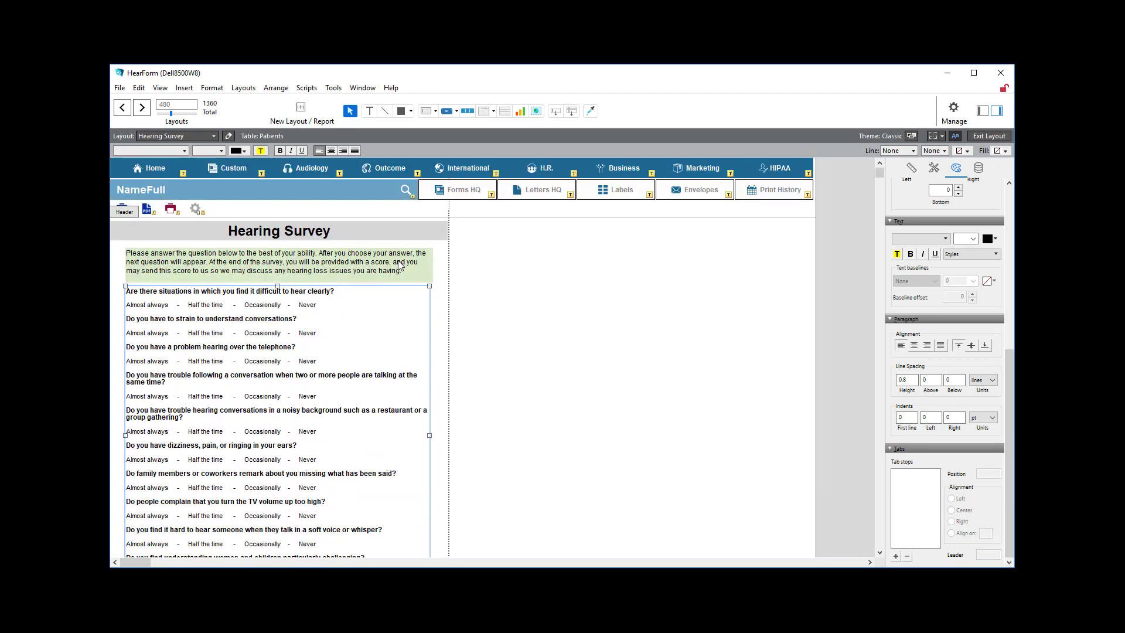
pyautogui.click(303, 267)
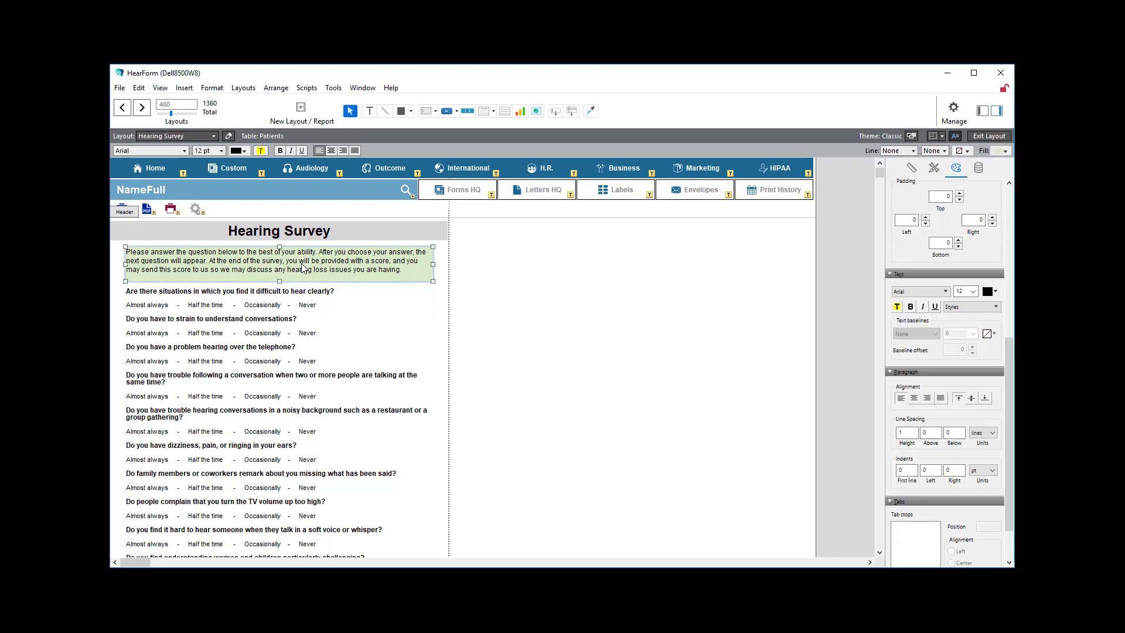
pyautogui.press('Up')
pyautogui.press('Up')
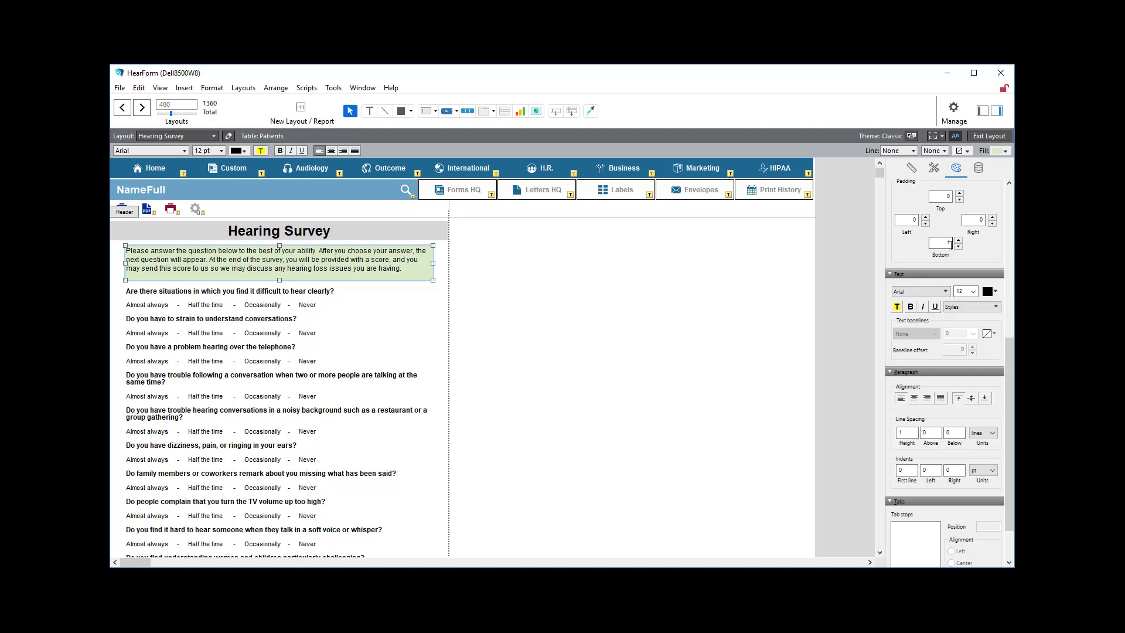
# - Set the fill color of the instructions text block under the Hearing Survey title to a near-white shade
pyautogui.click(1007, 199)
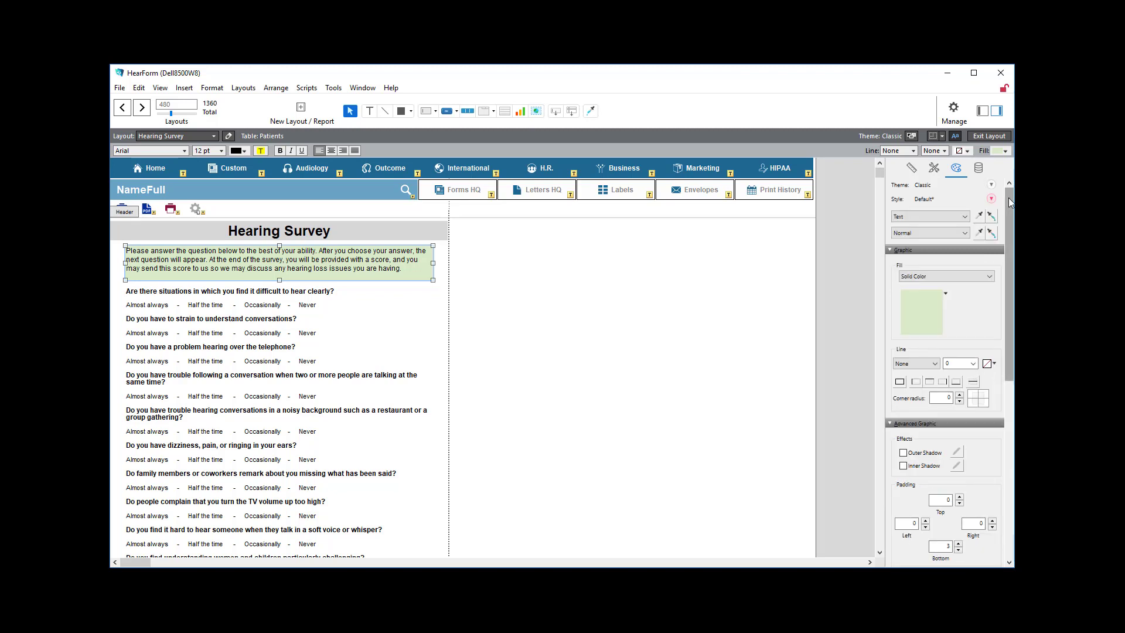
pyautogui.click(922, 311)
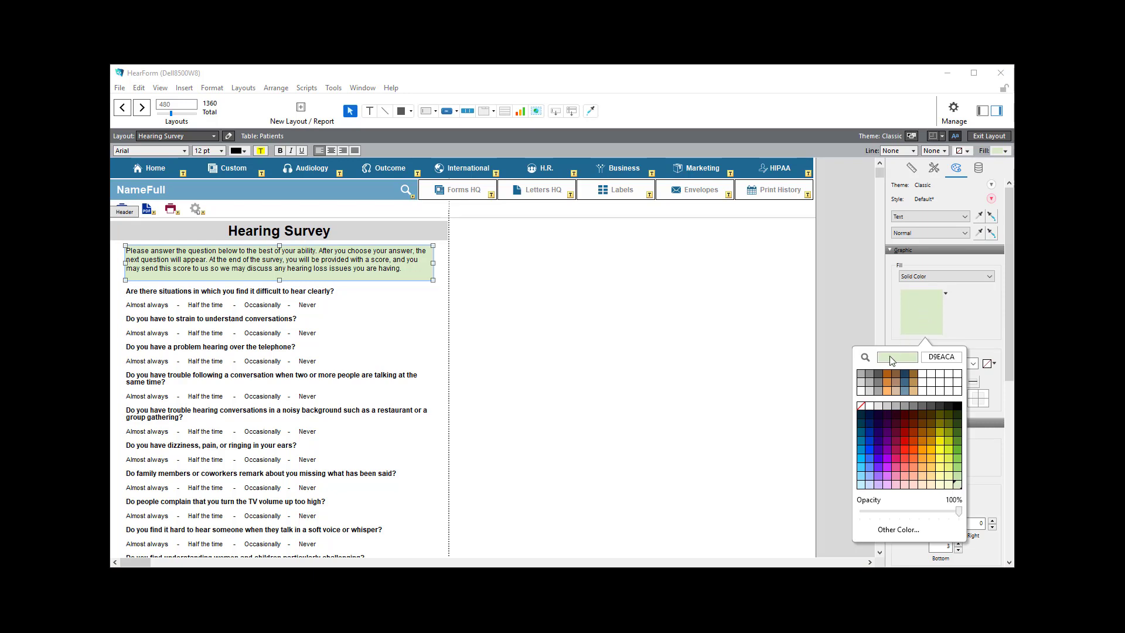
pyautogui.click(861, 391)
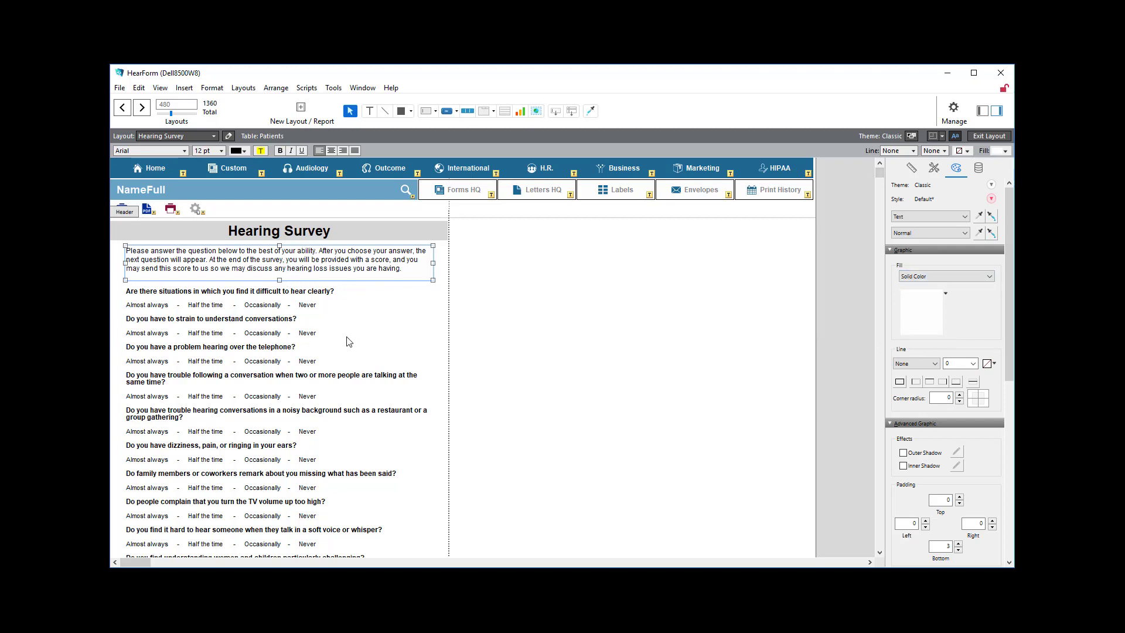
pyautogui.click(573, 354)
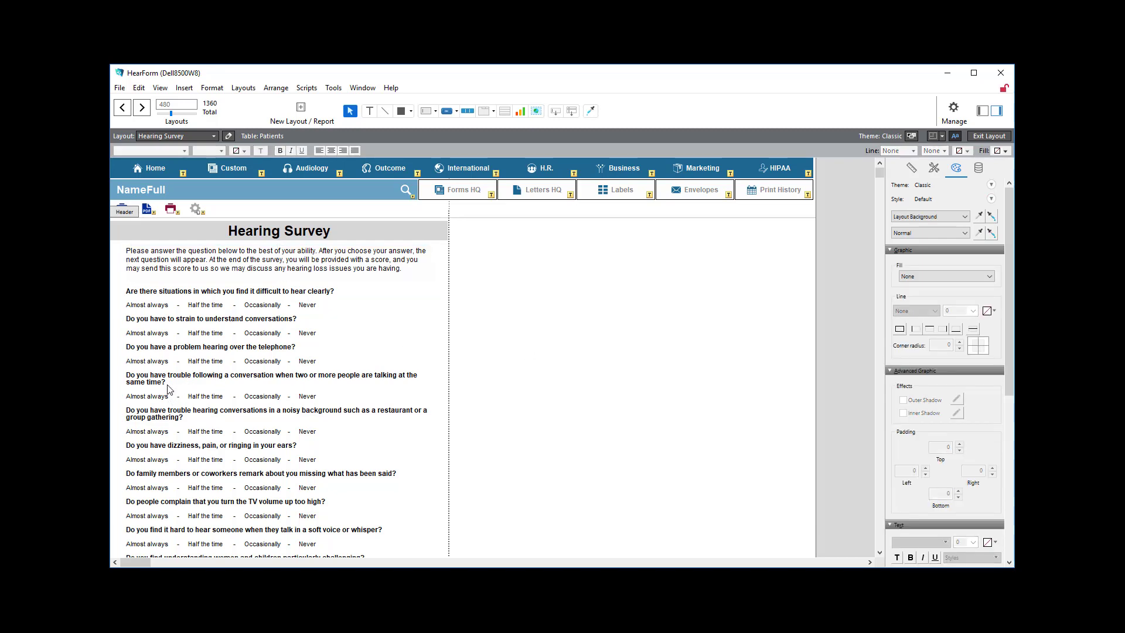
# - Shorten the fourth question to "Do you have trouble following a conversation when 2 or more are talking at the same time?"
pyautogui.scroll(-5, 166, 387)
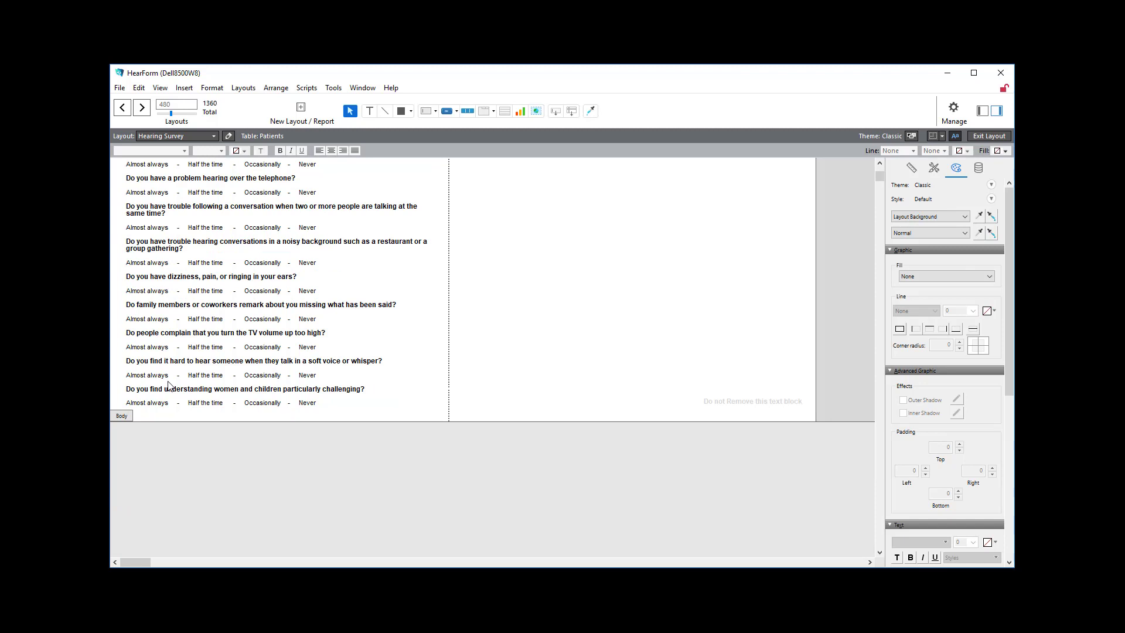
pyautogui.scroll(3, 168, 386)
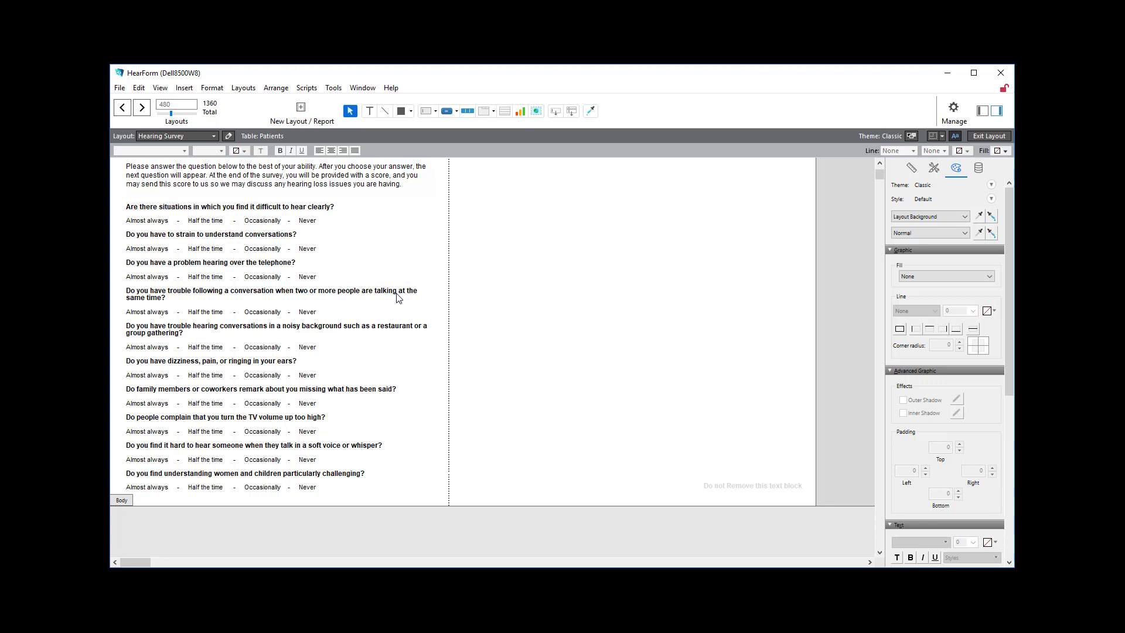
pyautogui.doubleClick(301, 293)
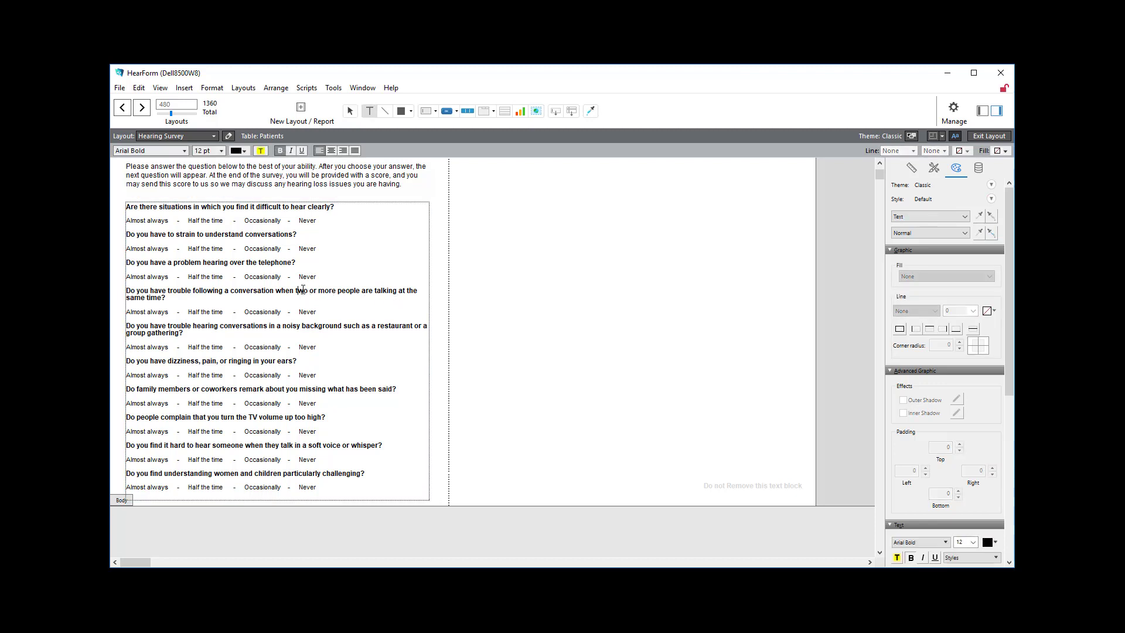
pyautogui.doubleClick(303, 290)
pyautogui.write('2')
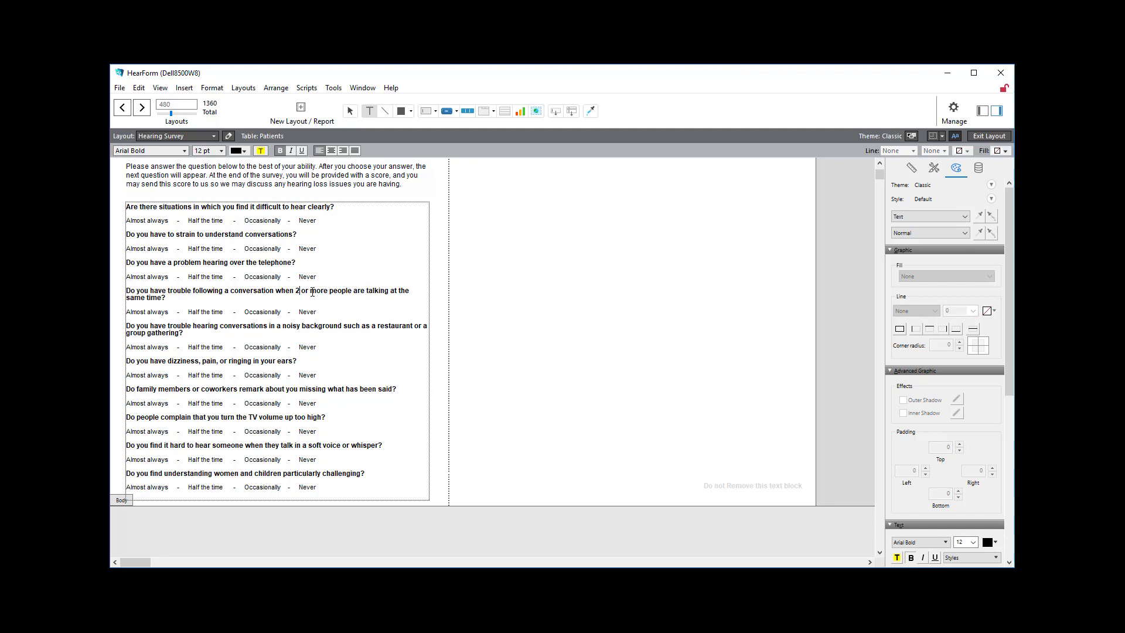
pyautogui.doubleClick(347, 291)
pyautogui.press('BackSpace')
pyautogui.press('BackSpace')
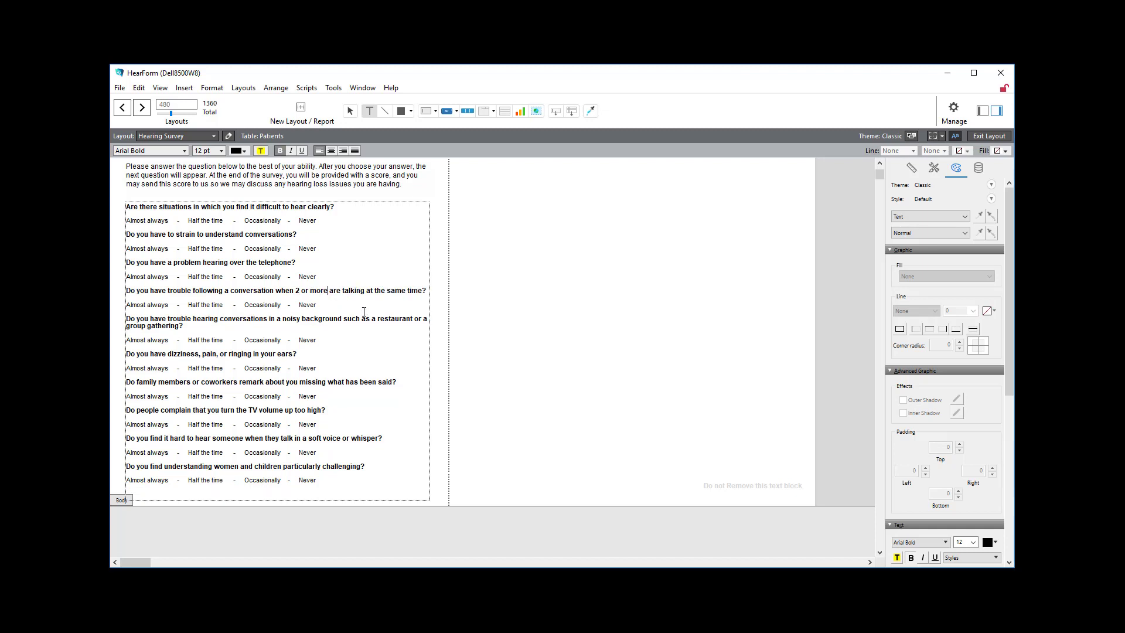
pyautogui.press('Escape')
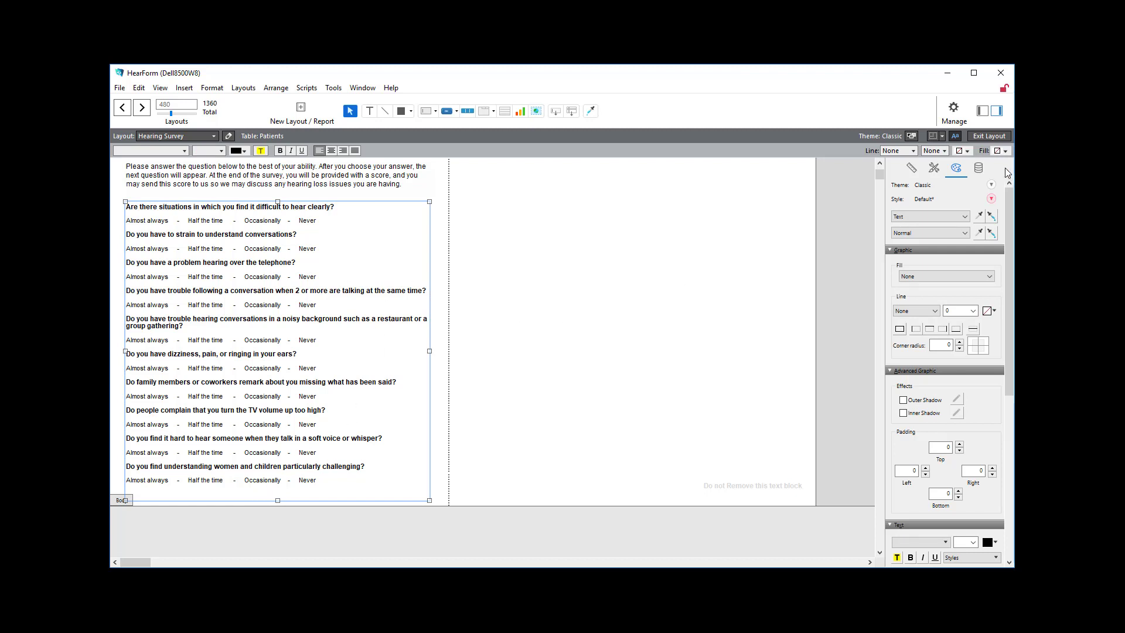
# - Exit layout editing with the changes saved and preview the Hearing Survey page as it will print
pyautogui.click(989, 135)
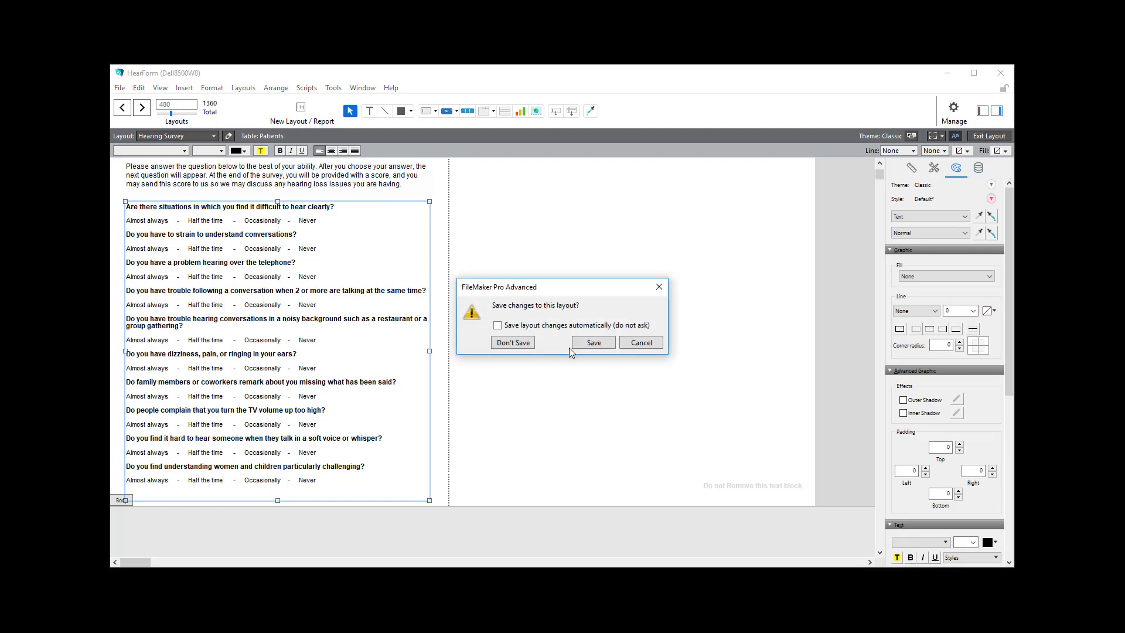
pyautogui.click(594, 342)
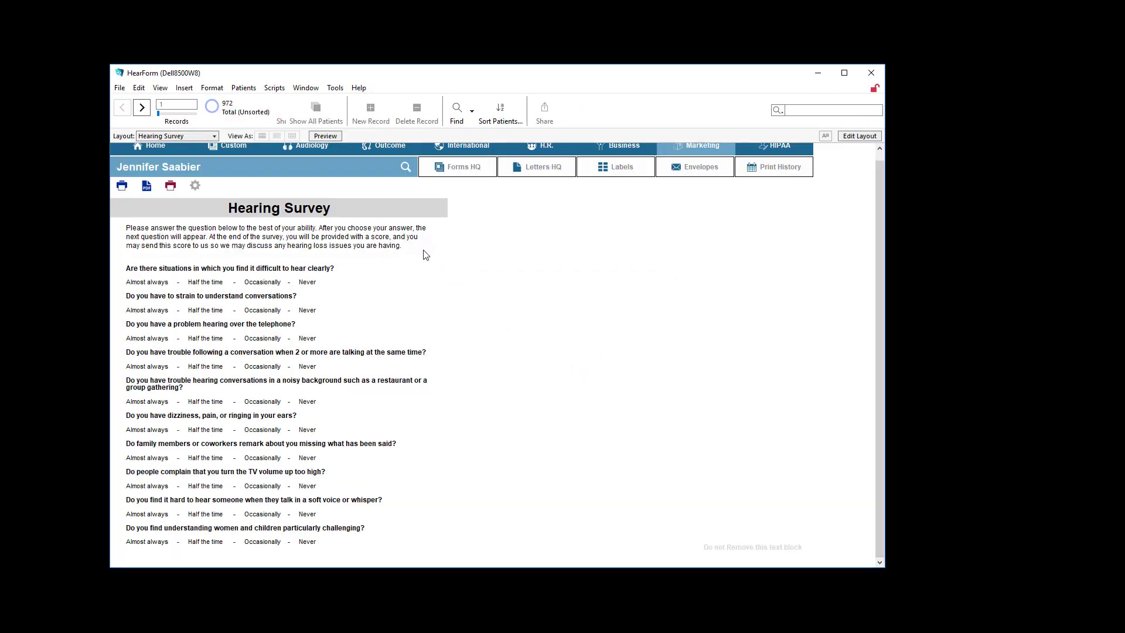
pyautogui.scroll(1, 420, 264)
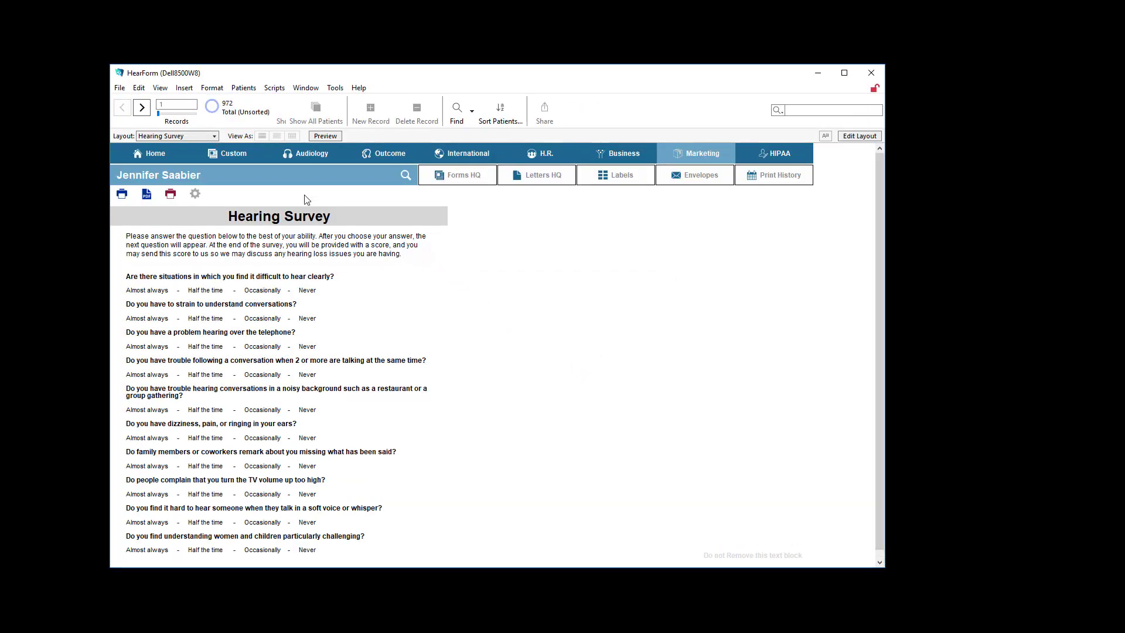
pyautogui.click(326, 136)
pyautogui.scroll(-1, 465, 327)
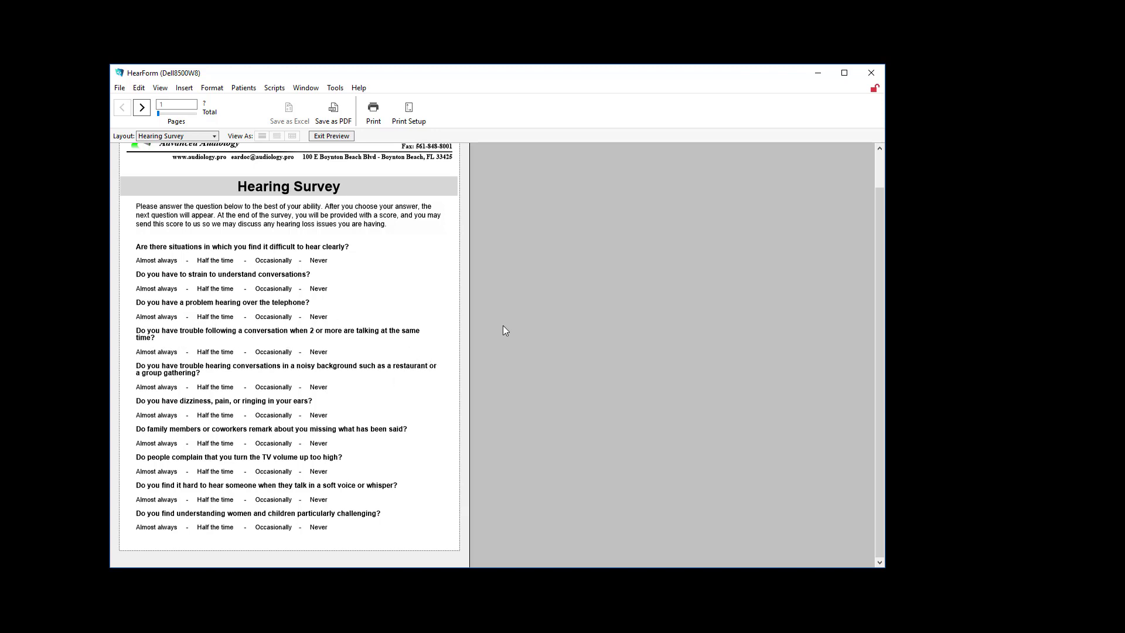
# - Widen the survey questions block almost to the page boundary and save the layout
pyautogui.hotkey('ctrl', 'l')
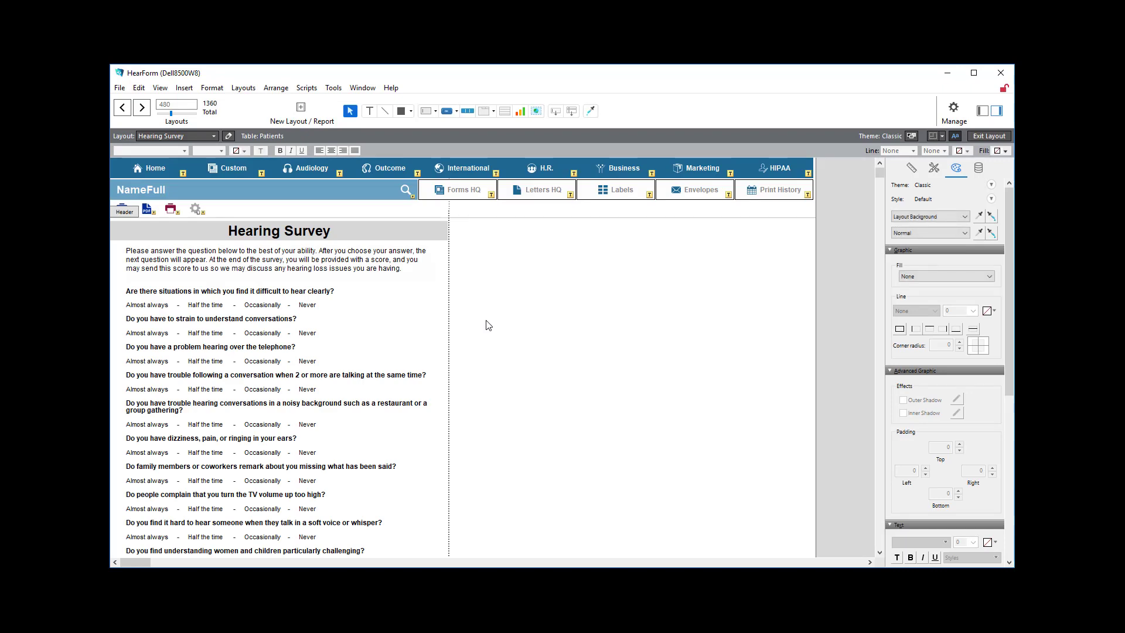
pyautogui.click(332, 376)
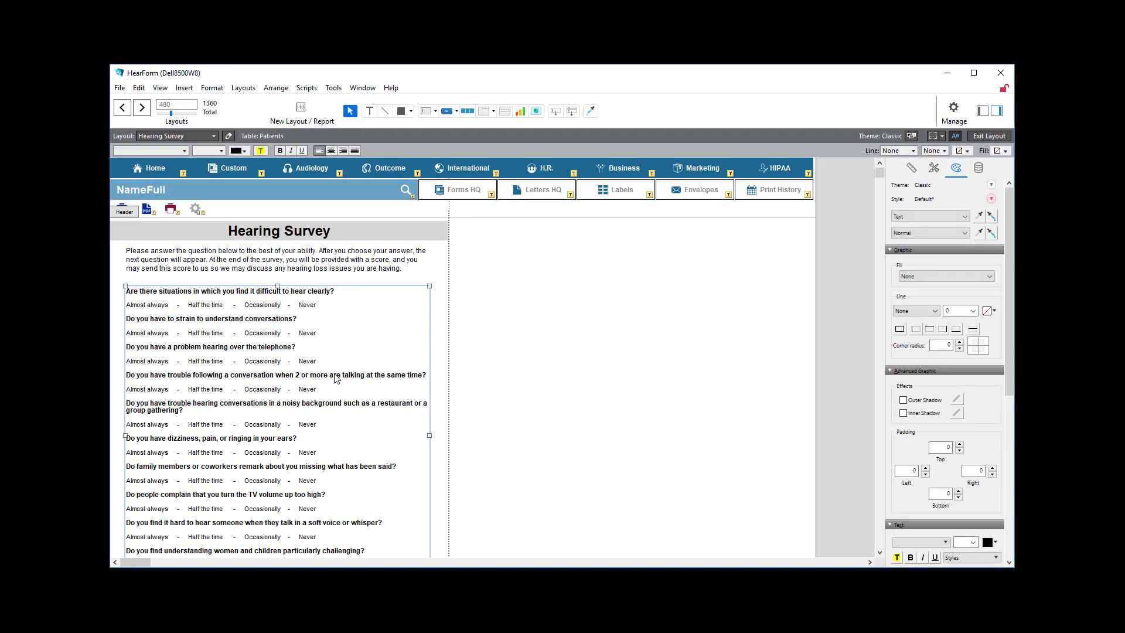
pyautogui.moveTo(429, 435)
pyautogui.mouseDown()
pyautogui.moveTo(446, 434)
pyautogui.moveTo(349, 423)
pyautogui.moveTo(444, 420)
pyautogui.mouseUp()
pyautogui.click(557, 394)
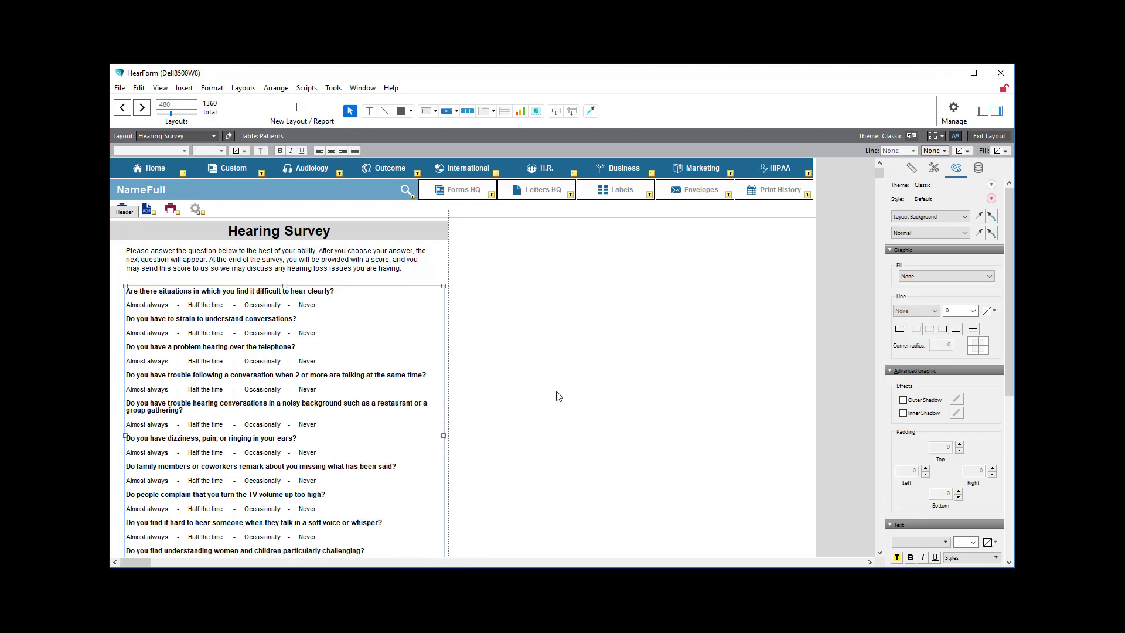
pyautogui.hotkey('ctrl', 'b')
pyautogui.click(603, 342)
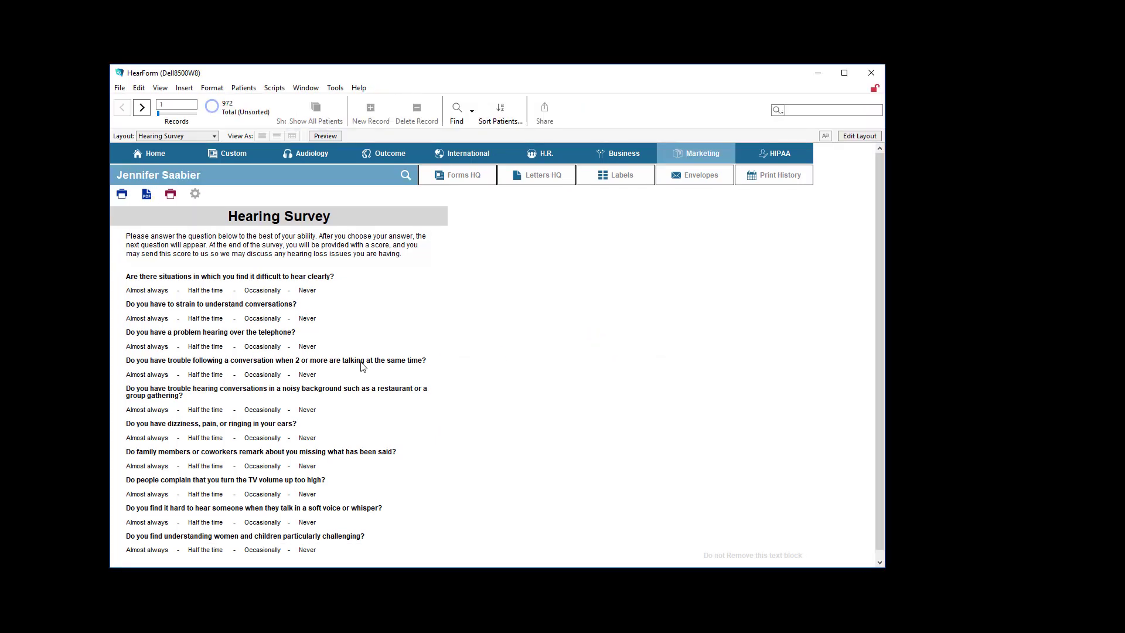
# - Return to the Home Screen, preview the Hearing Survey from the Front Office forms list, and close the preview
pyautogui.scroll(-1, 323, 350)
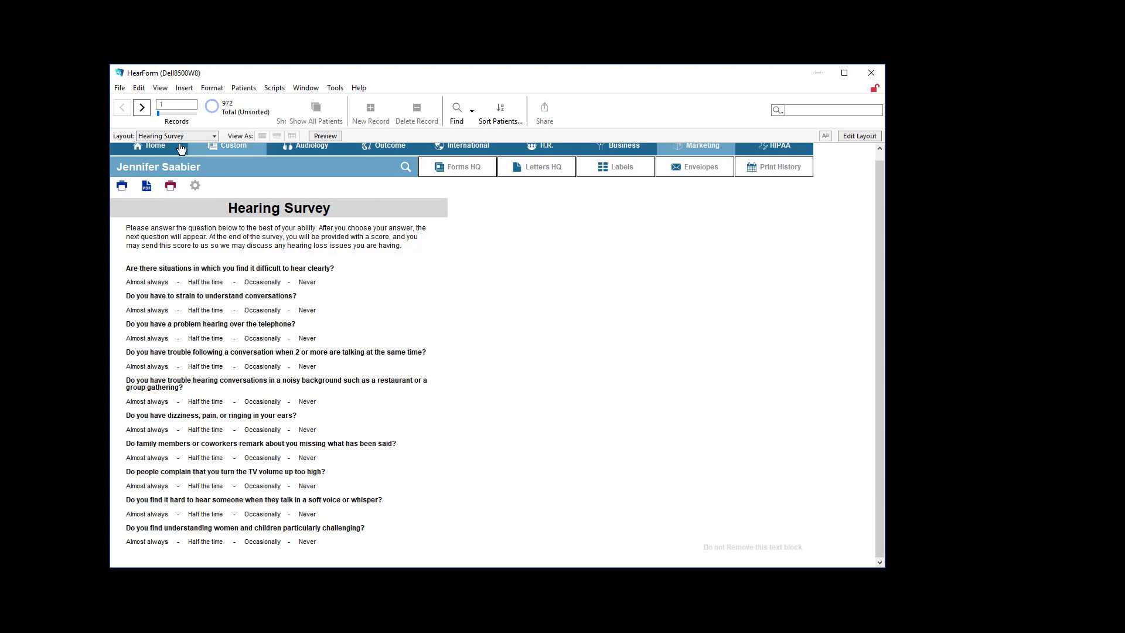
pyautogui.click(155, 146)
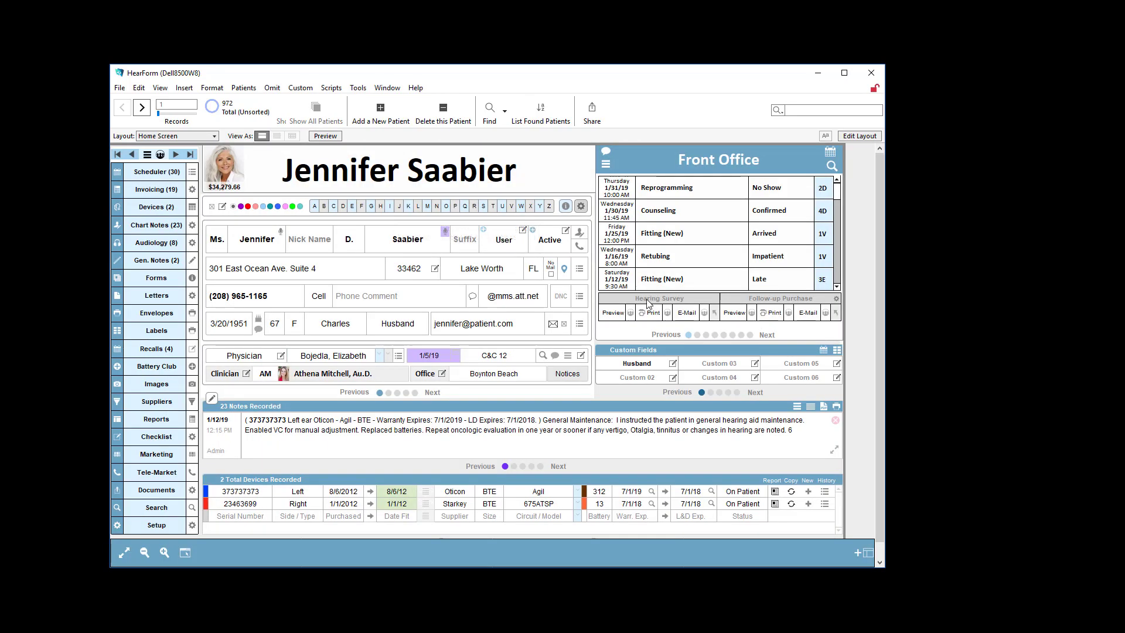
pyautogui.click(611, 313)
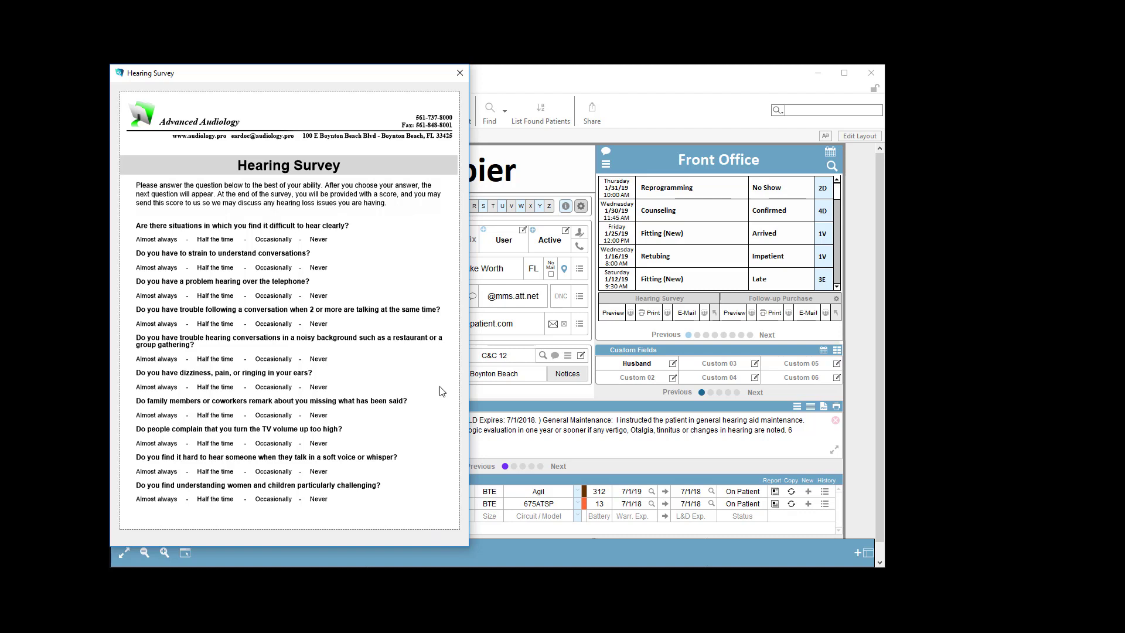
pyautogui.click(458, 73)
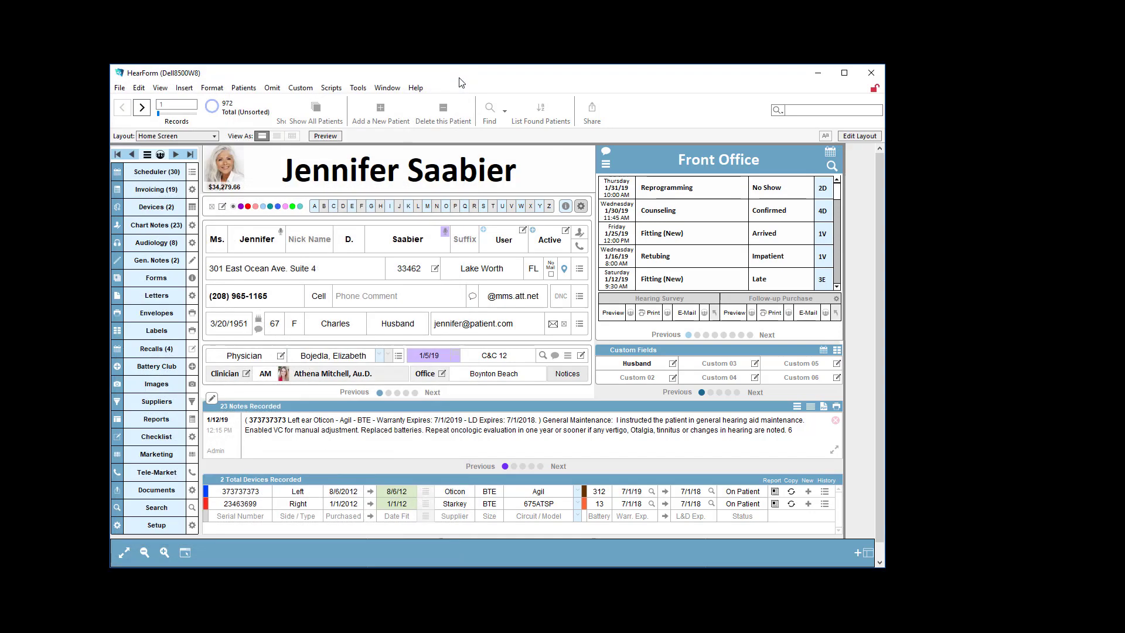